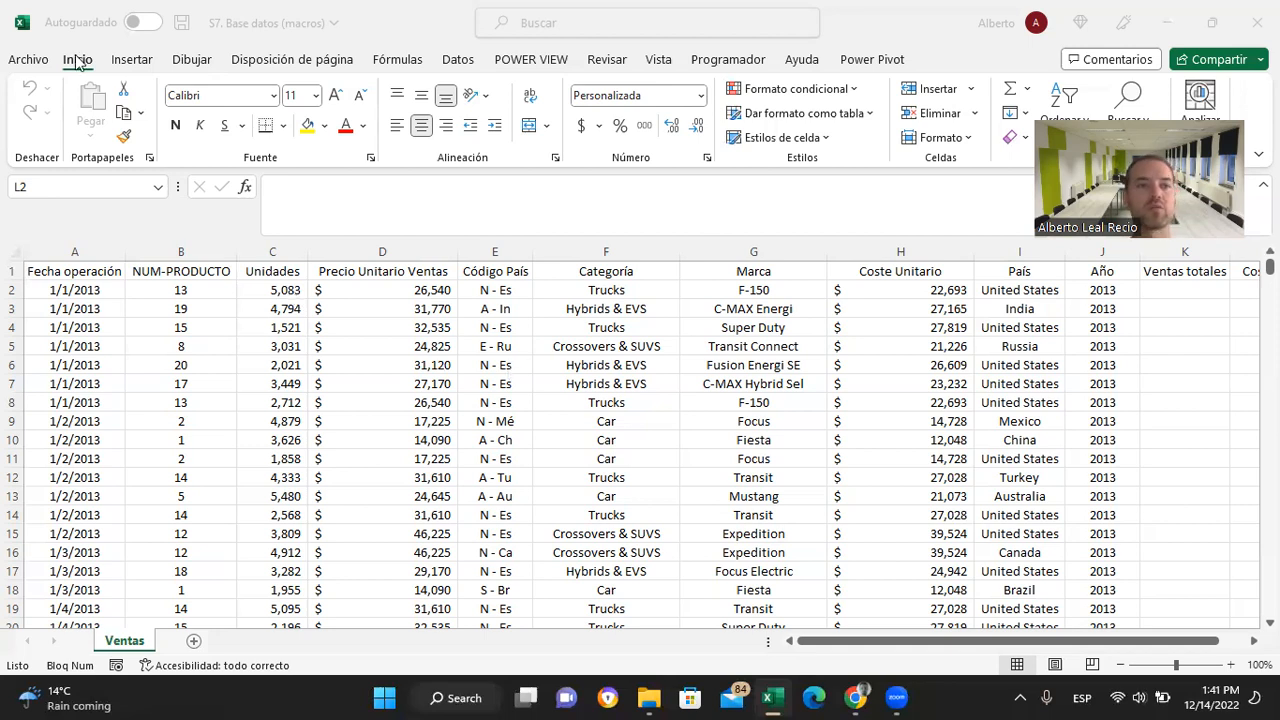
Step: Save the workbook in the S7. Macros folder as a macro-enabled workbook, Libro de Excel habilitado para macros (*.xlsm)
left_click(42, 60)
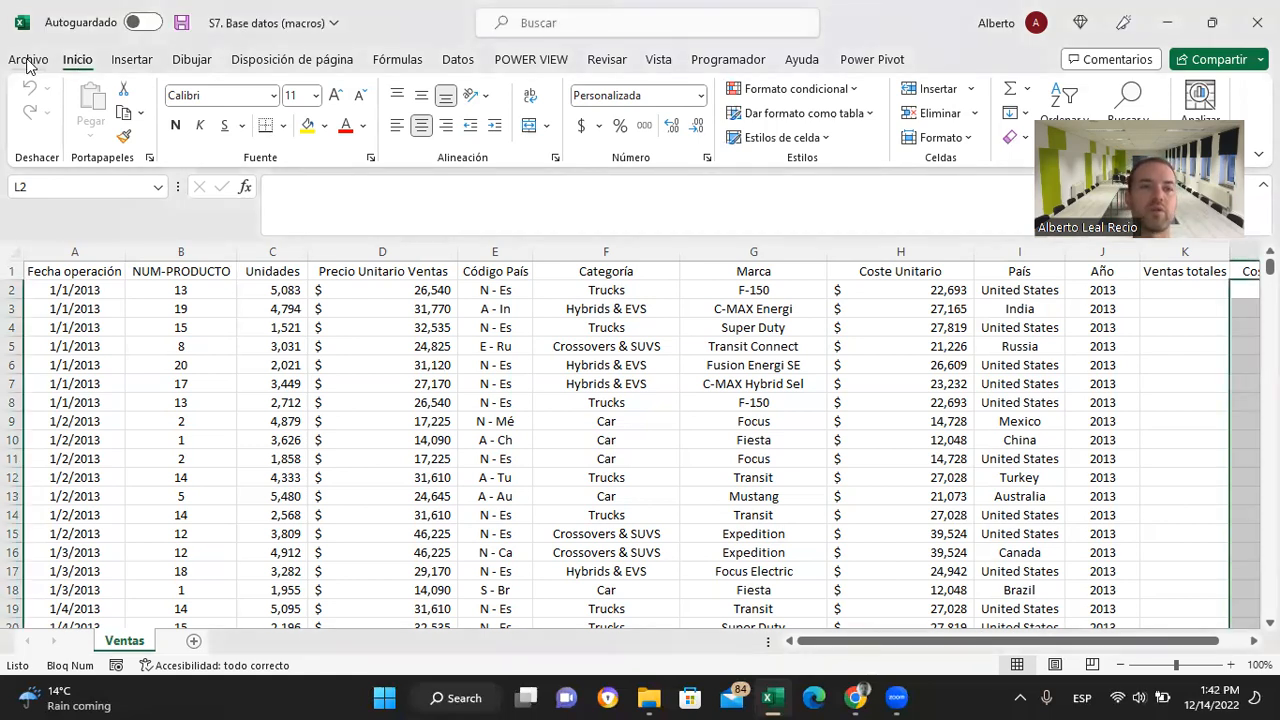
left_click(28, 60)
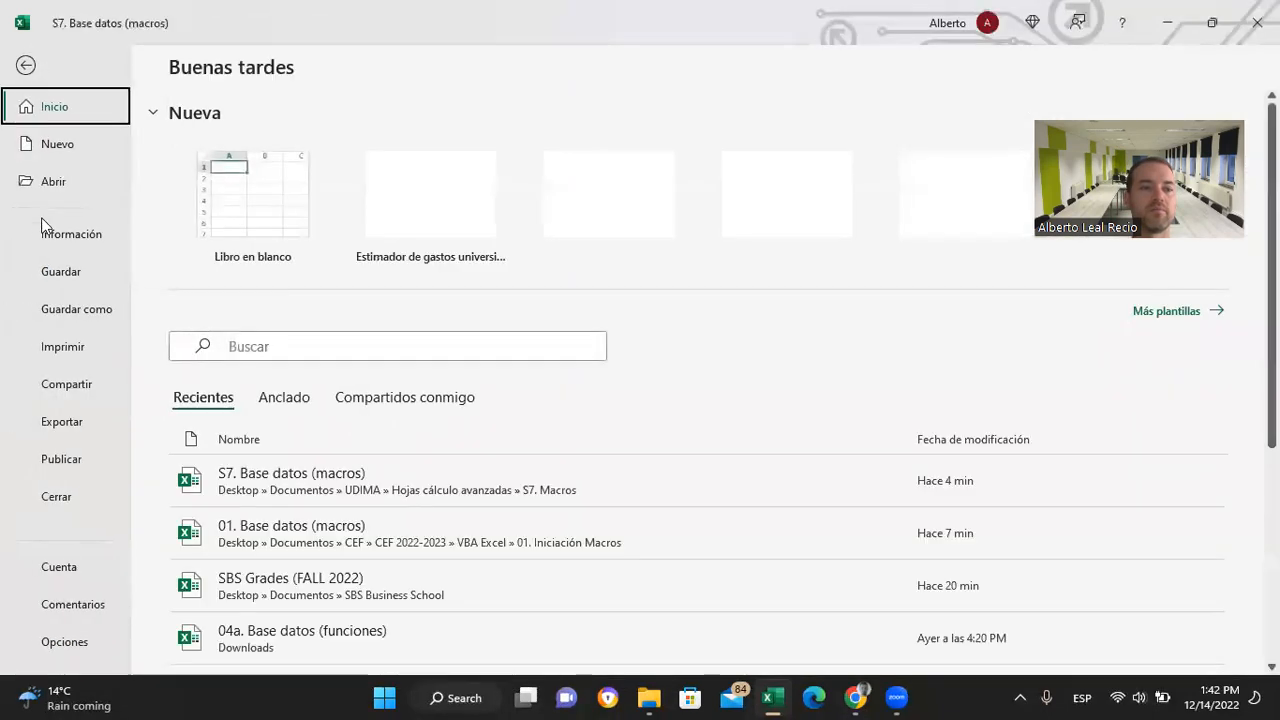
left_click(96, 312)
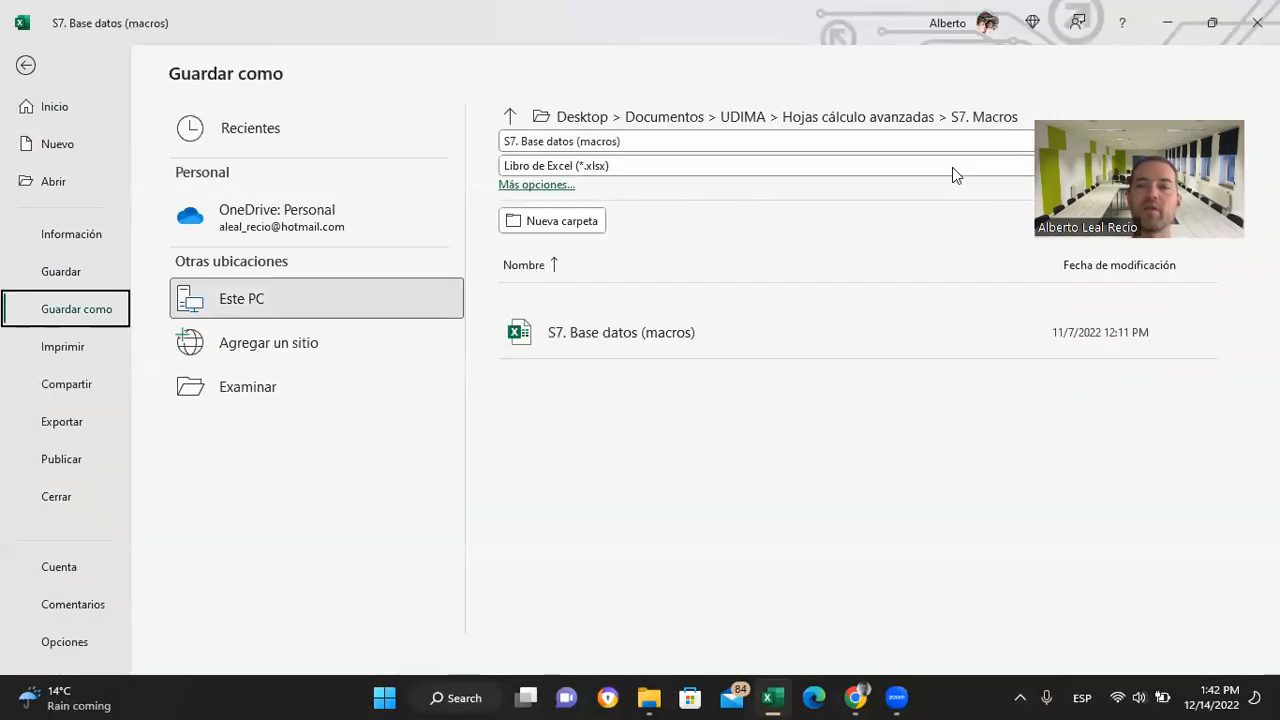
left_click(797, 167)
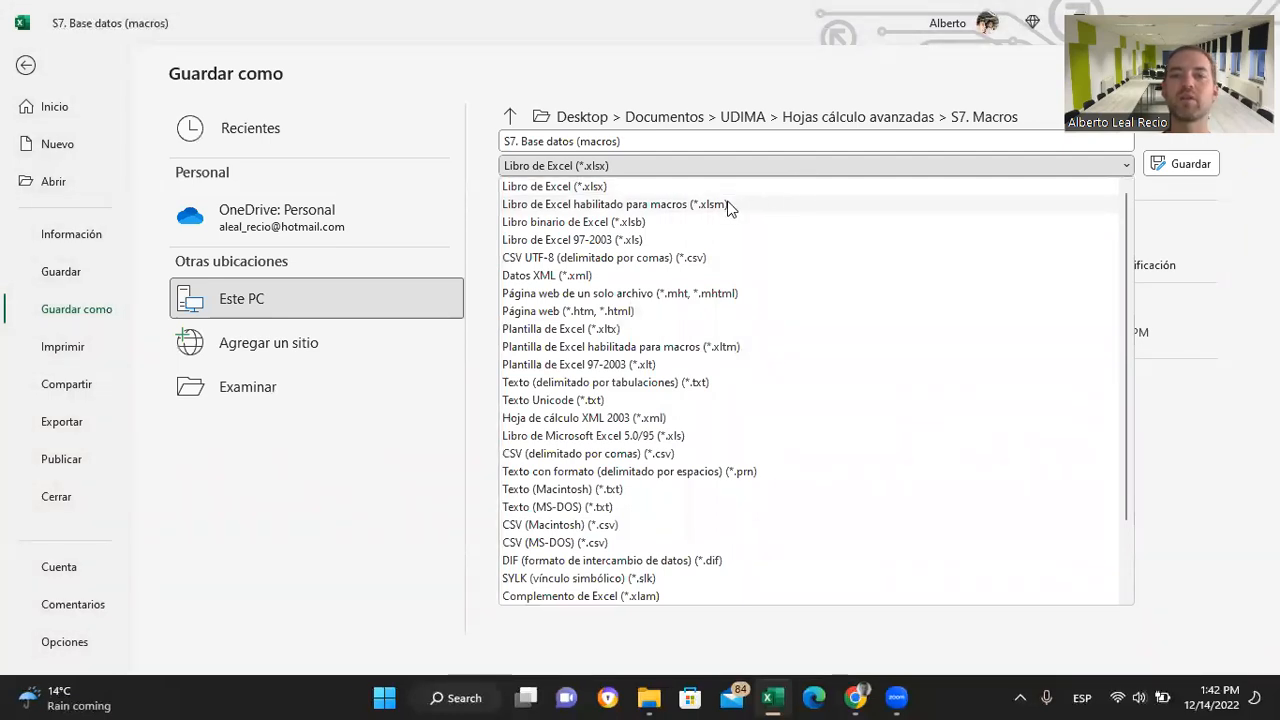
left_click(728, 204)
left_click(1167, 171)
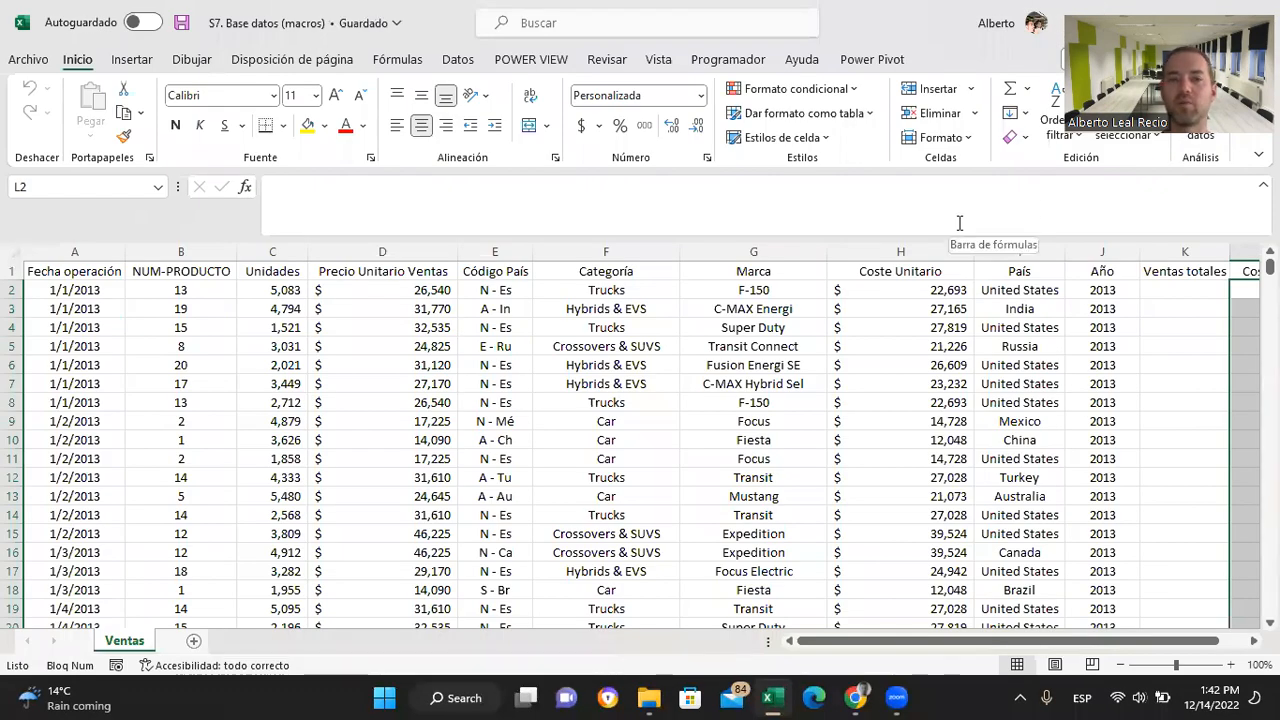
Step: Switch to File Explorer, compare the file types of the two S7. Base datos (macros) workbooks in full, and return to Excel
mouse_move(659, 697)
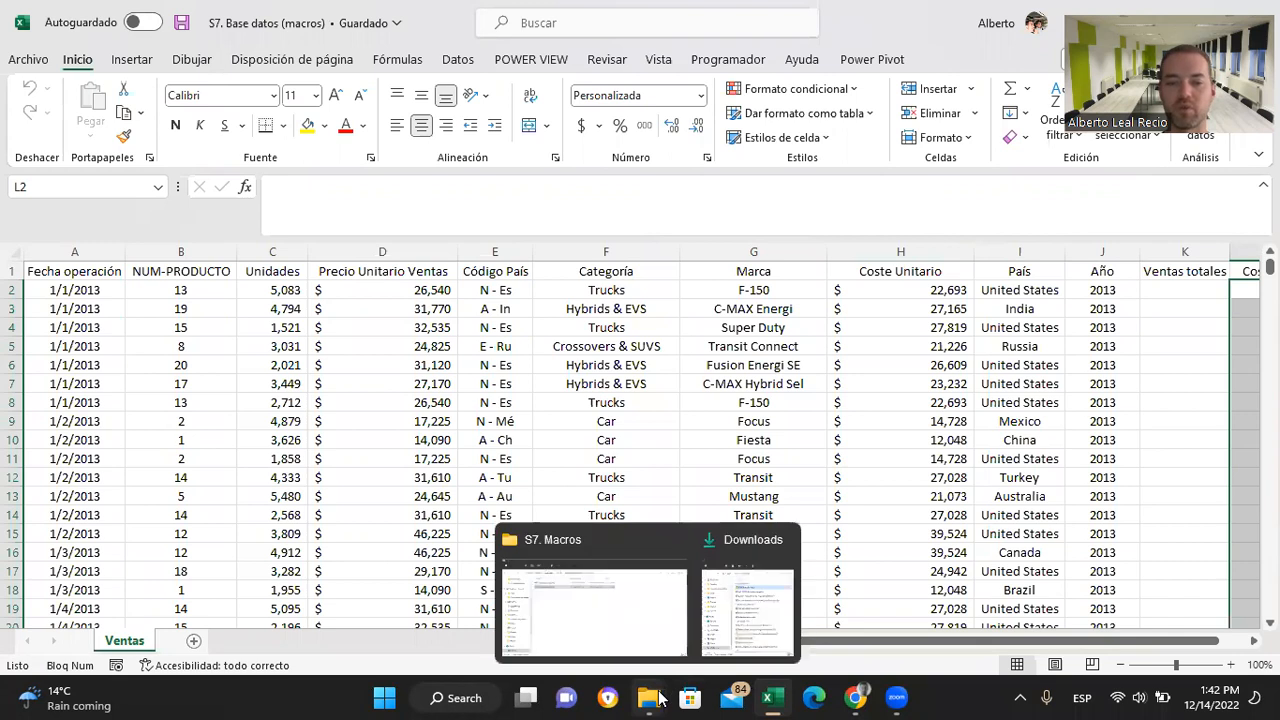
left_click(629, 632)
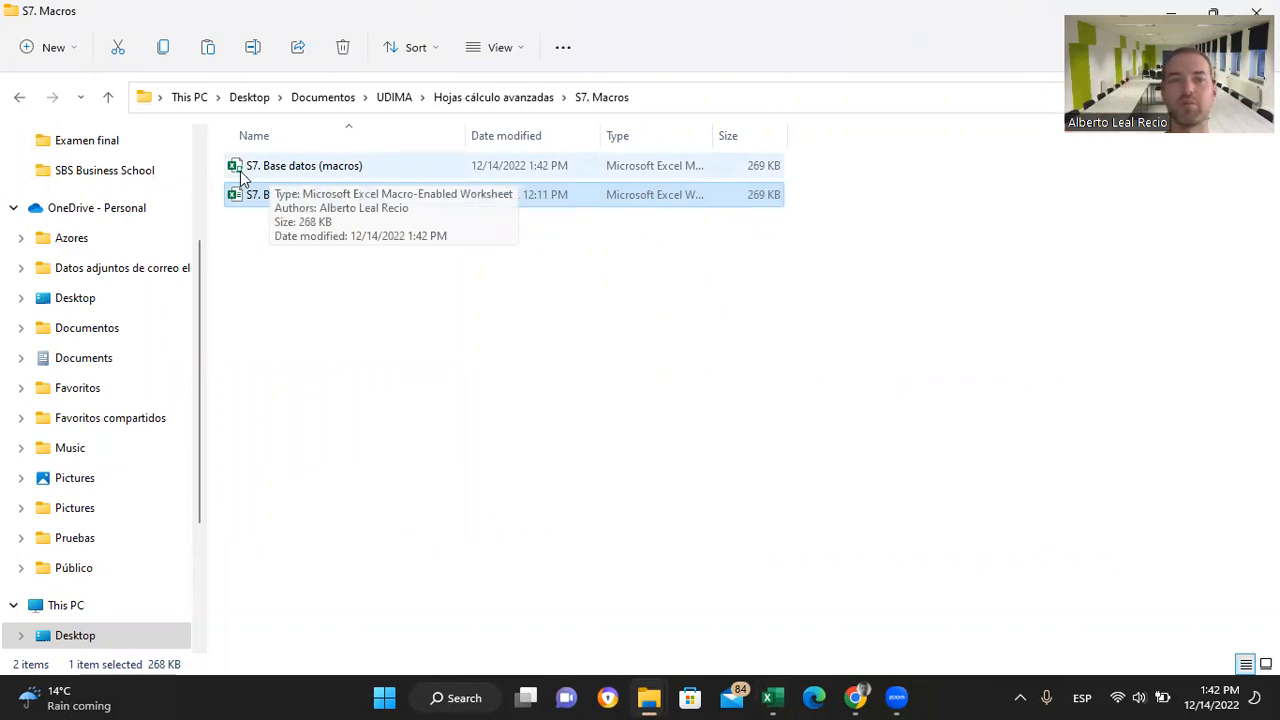
double_click(708, 135)
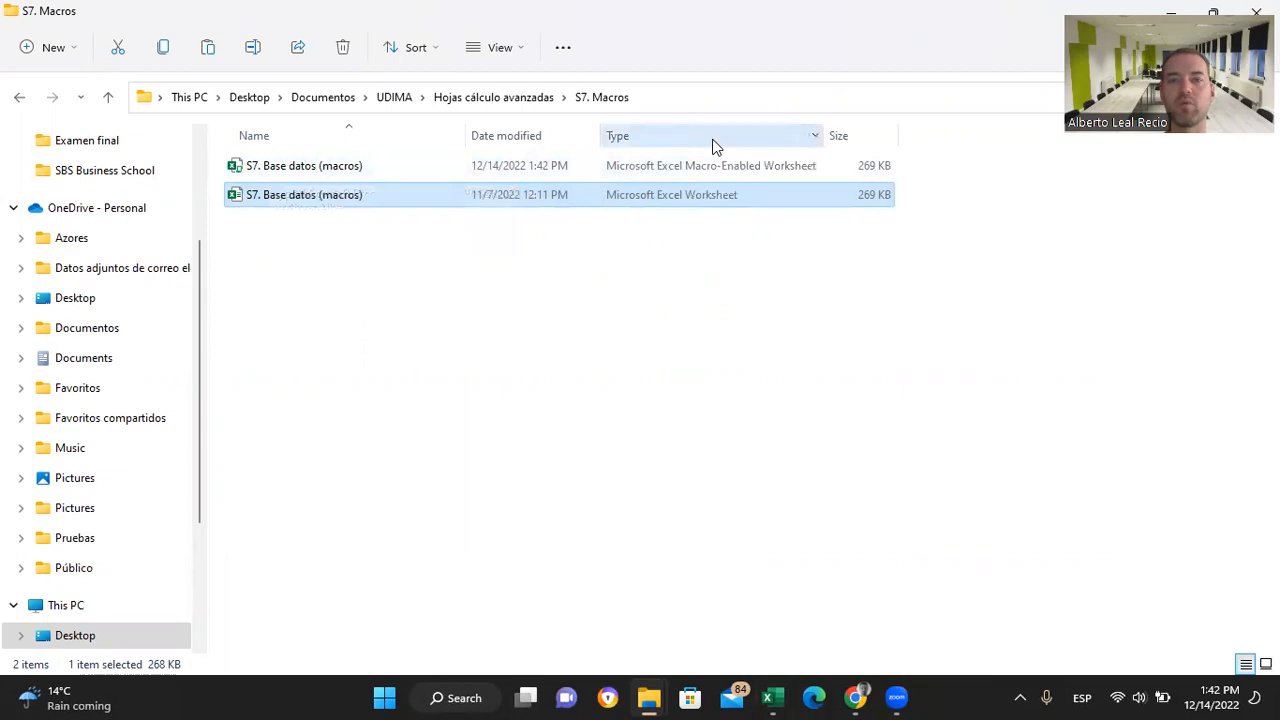
left_click(757, 170)
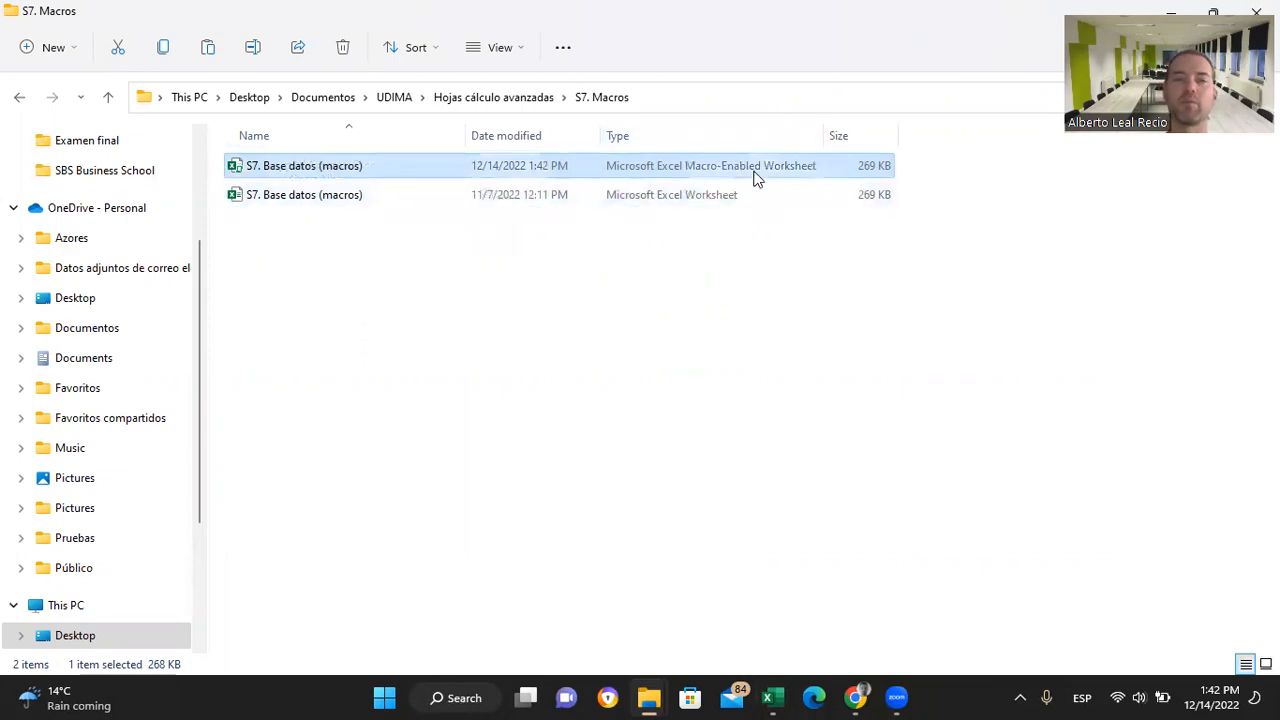
left_click(757, 203)
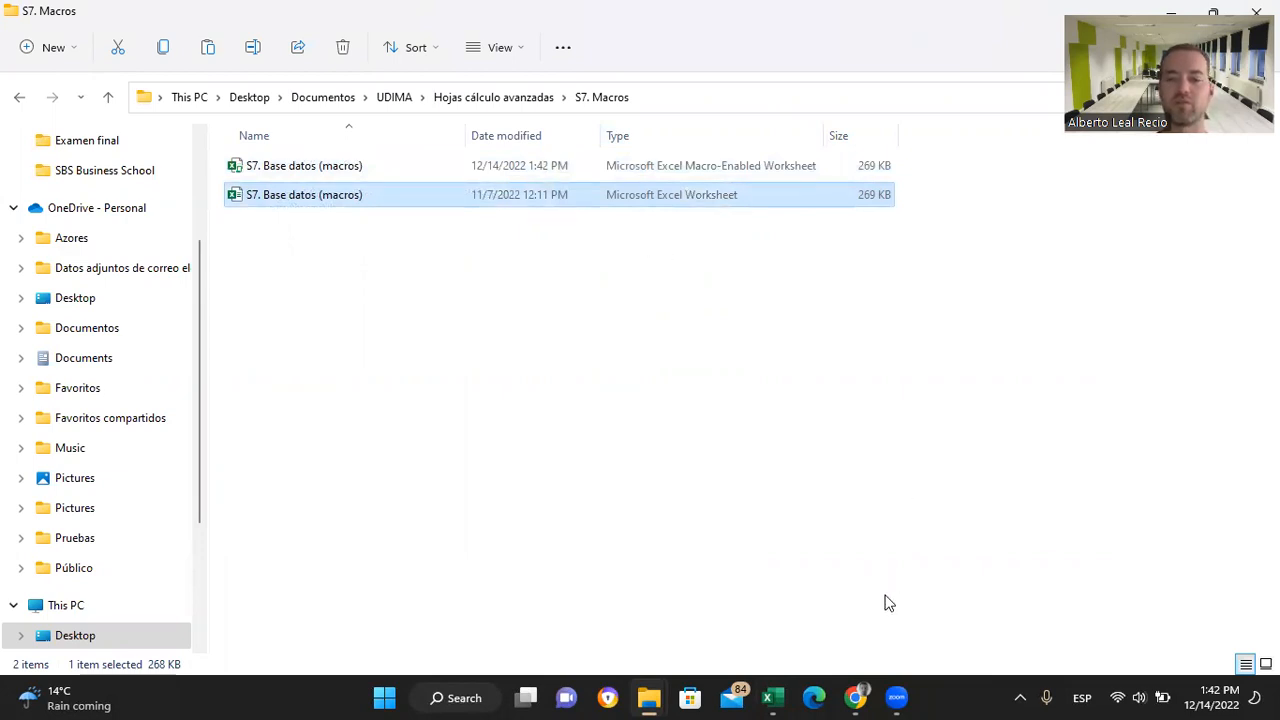
mouse_move(772, 697)
left_click(777, 630)
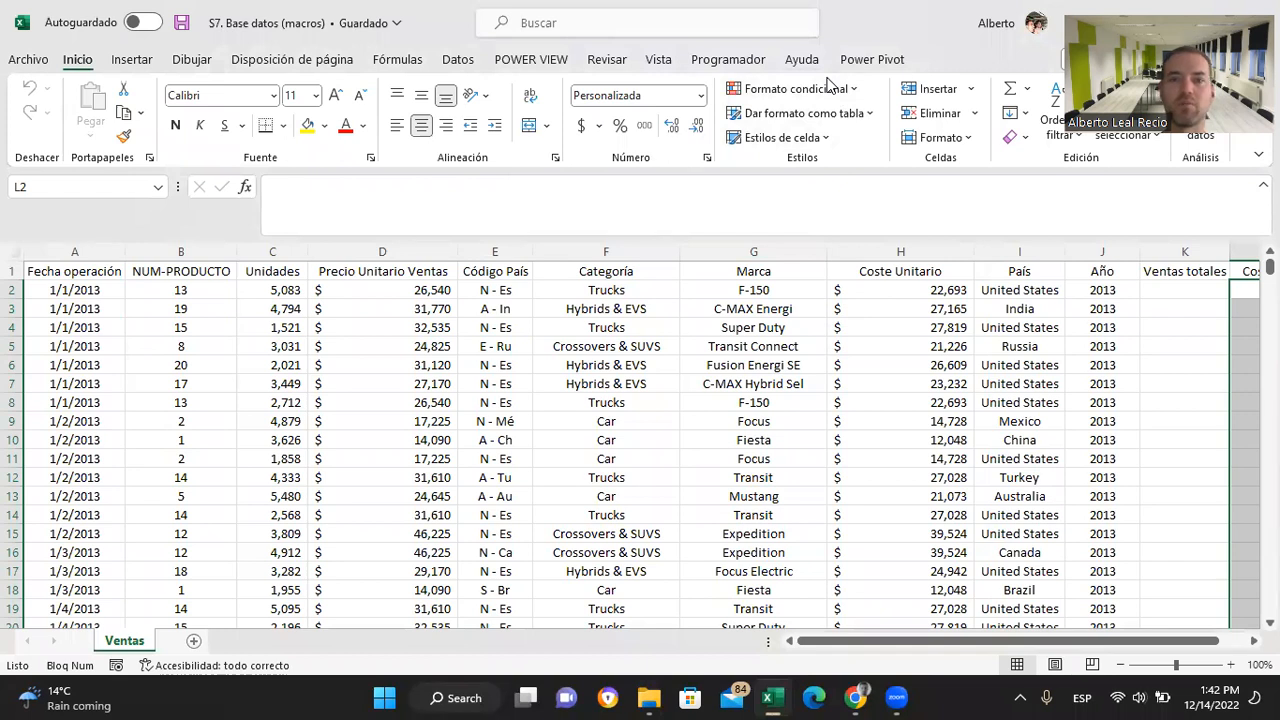
Step: Examine the Programador entry in Excel's ribbon customization options and close the options without changing anything
left_click(729, 59)
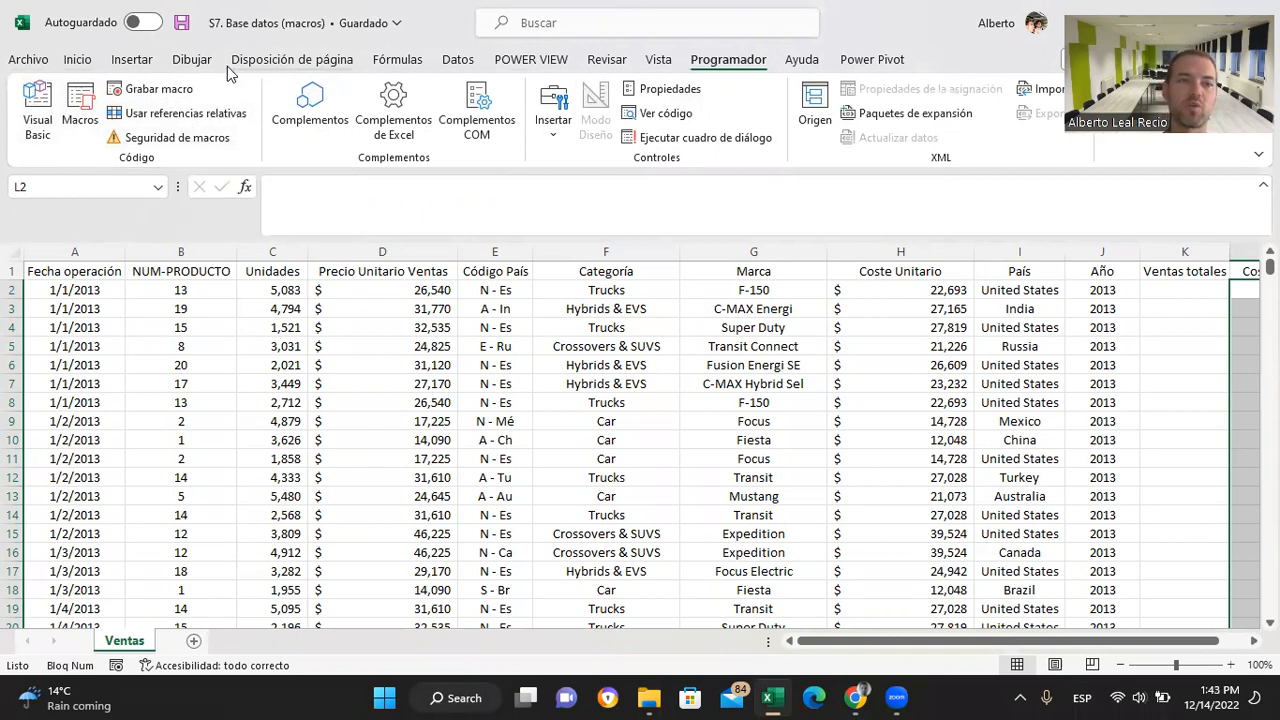
left_click(30, 60)
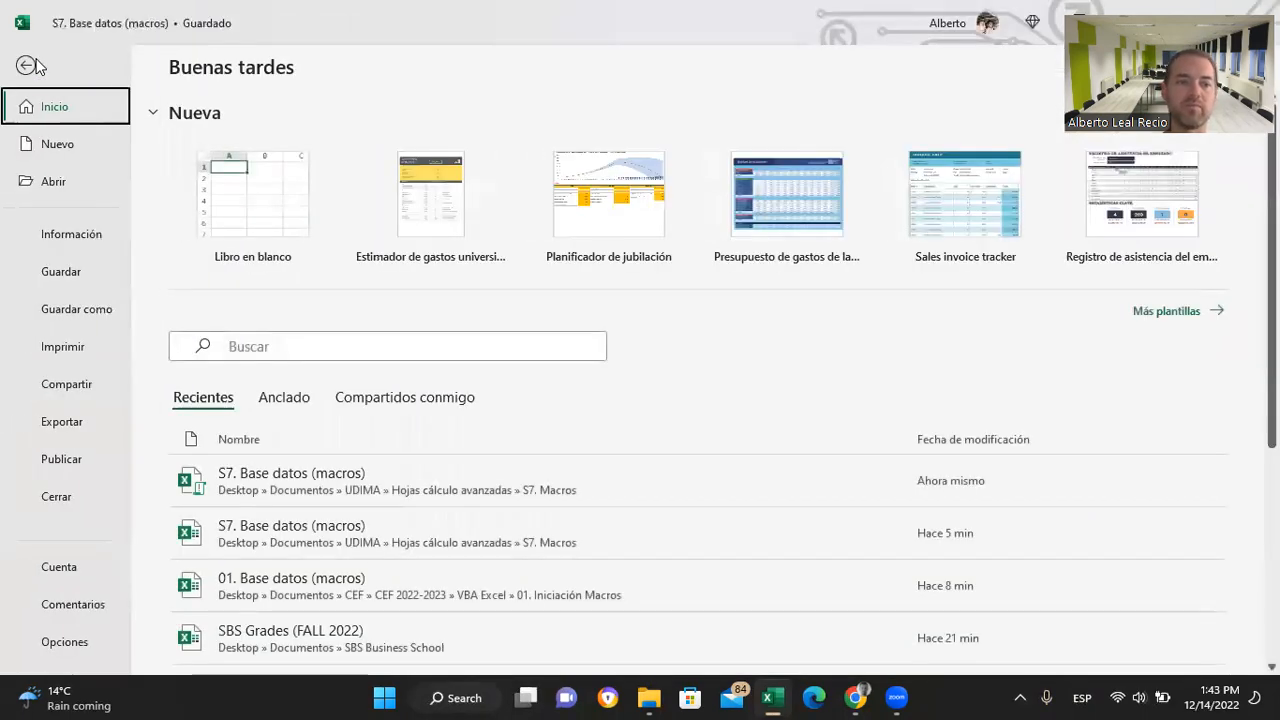
left_click(88, 645)
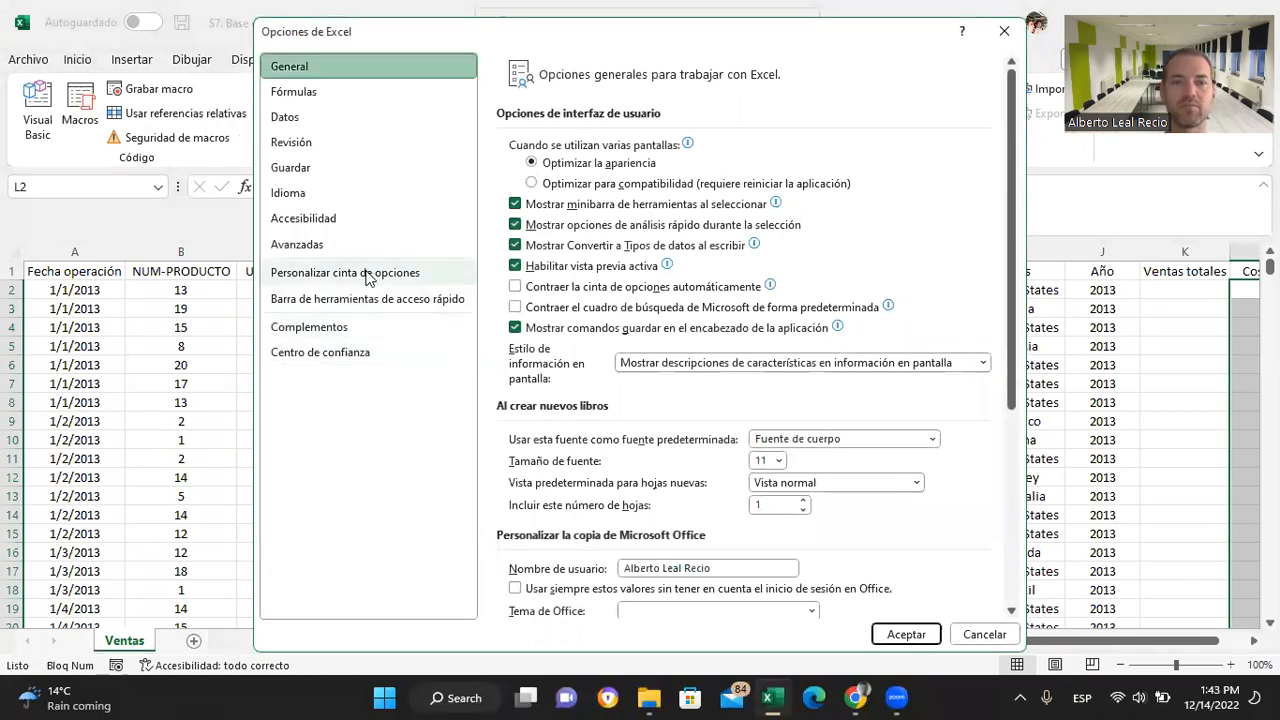
left_click(372, 277)
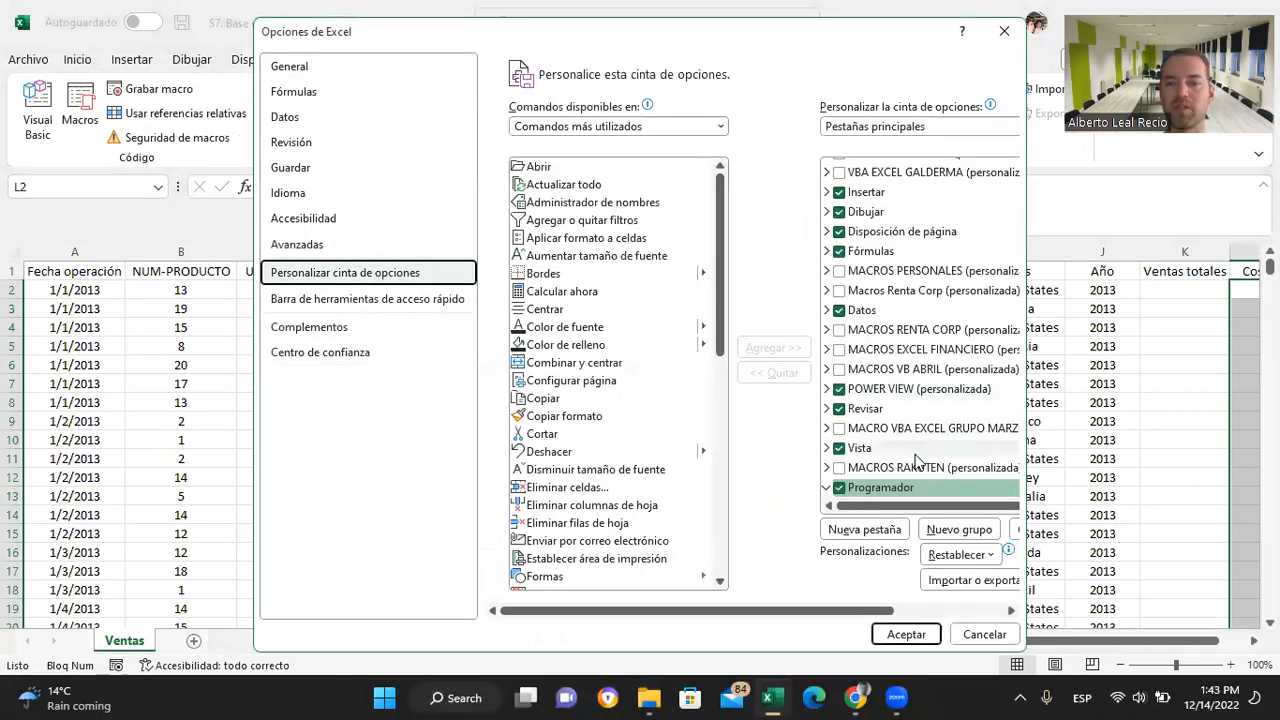
scroll(918, 462, "down", 2)
scroll(918, 462, "up", 1)
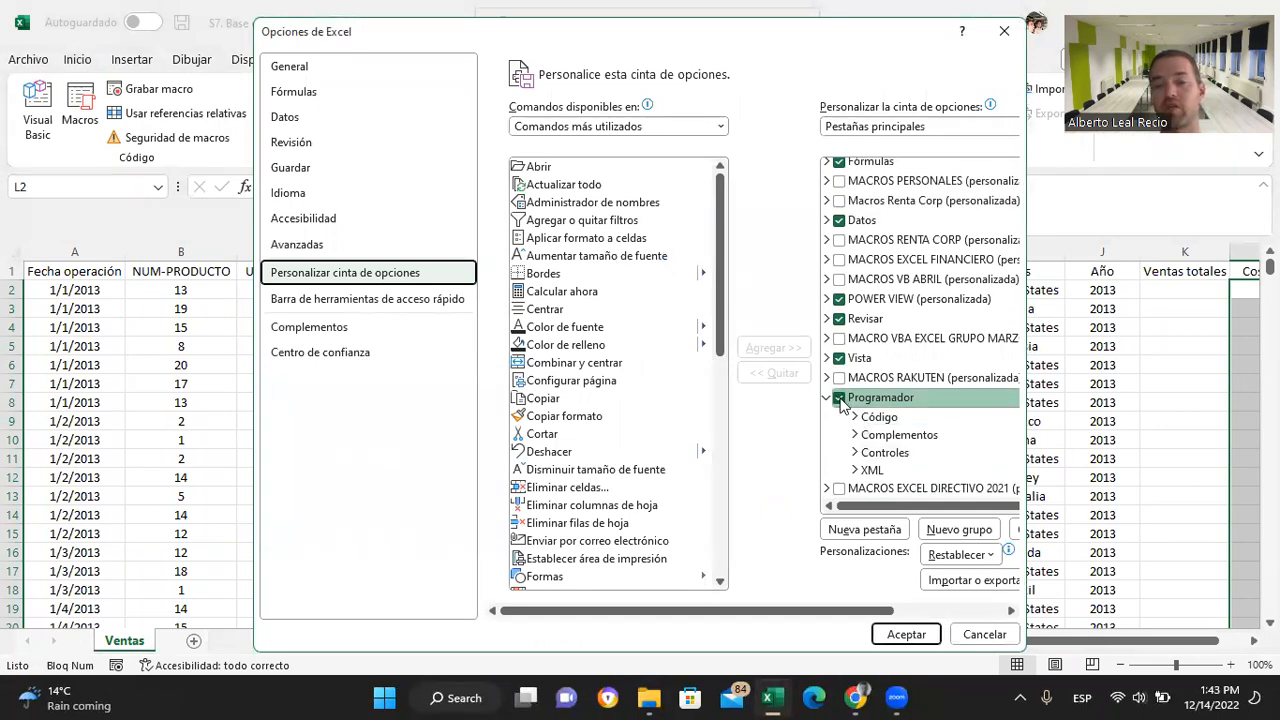
left_click(1005, 33)
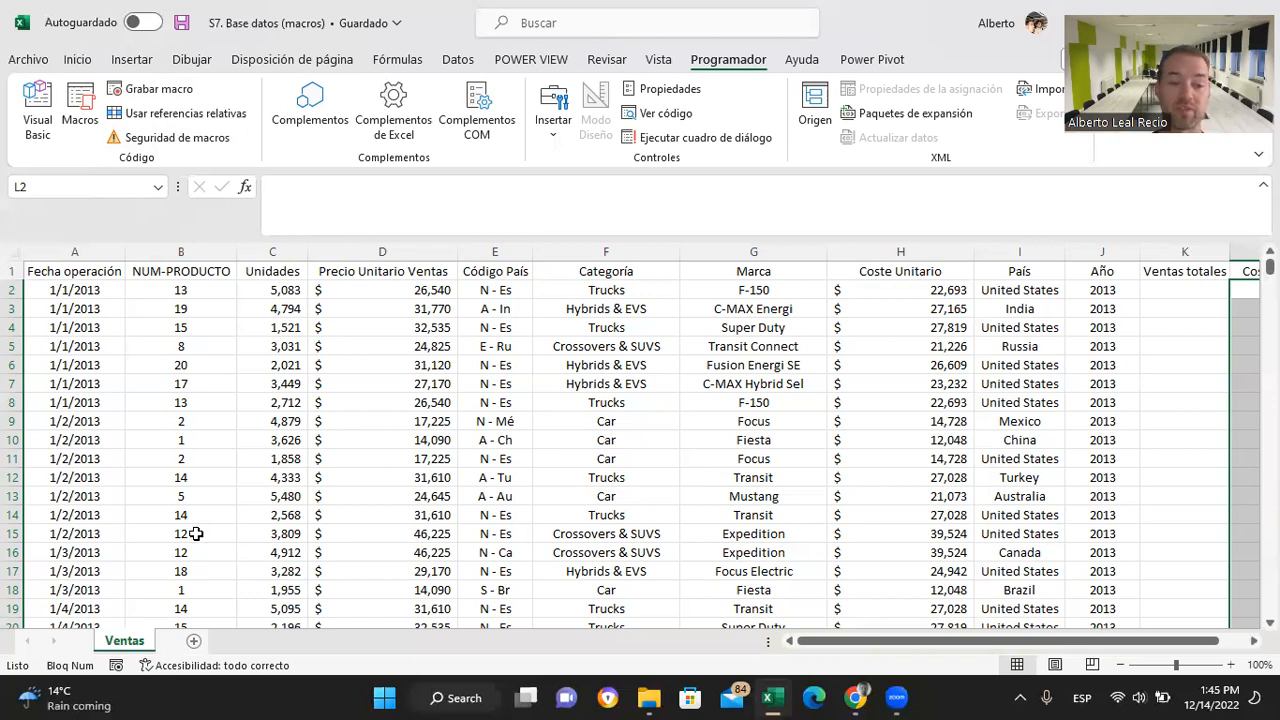
Step: Add a new worksheet after Ventas and name it Copia
left_click(195, 641)
double_click(196, 644)
type("Copia")
key("Return")
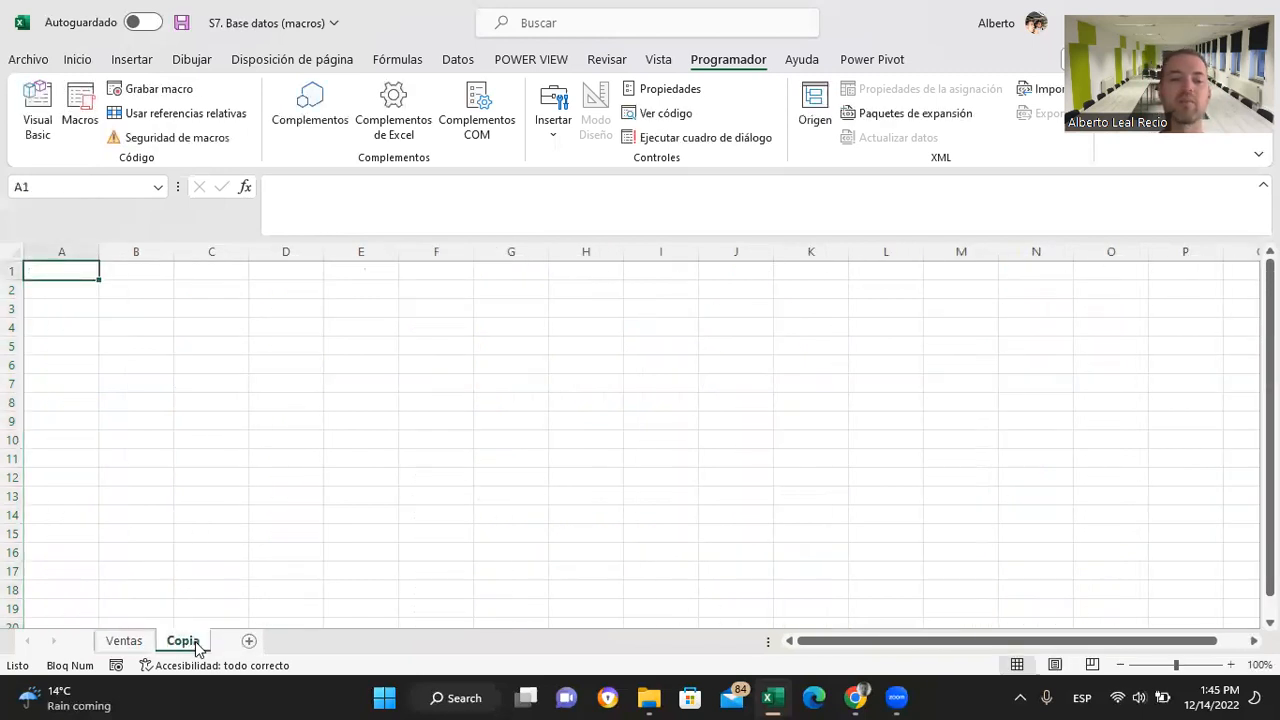
Step: Start recording a macro from the Ventas sheet, named Tratamiento_datos and stored in Este libro
left_click(124, 641)
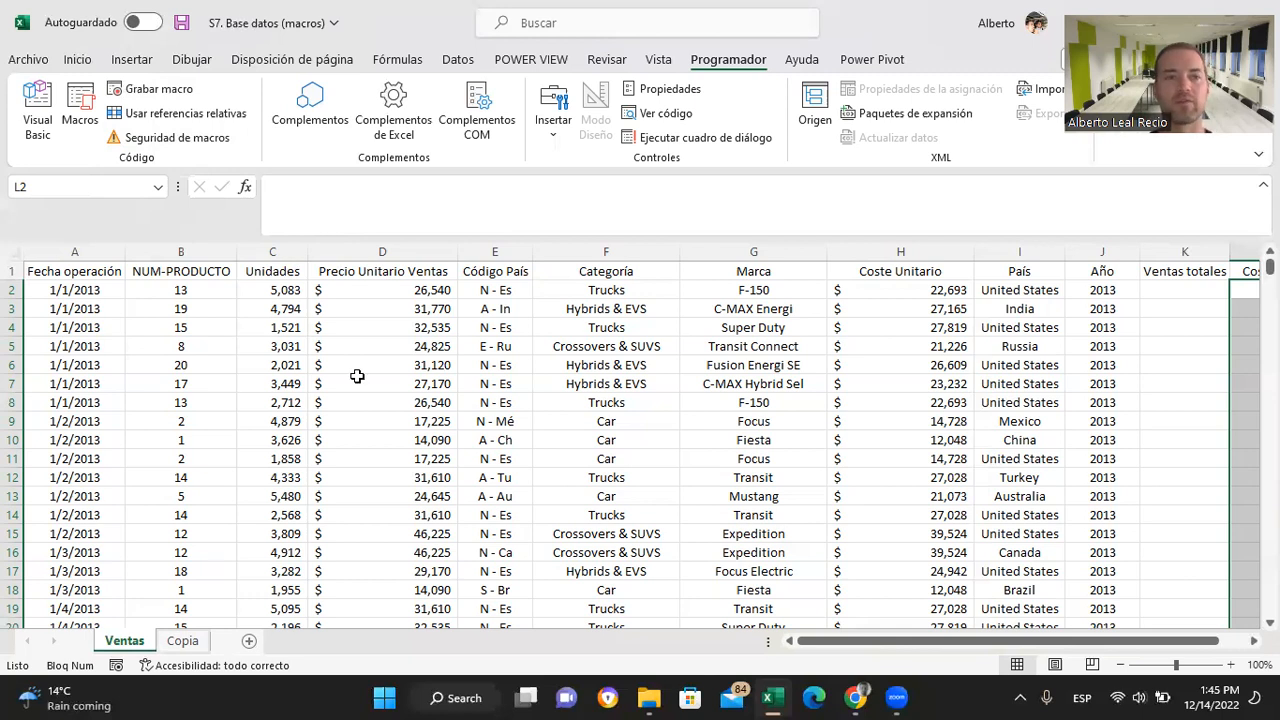
left_click(180, 92)
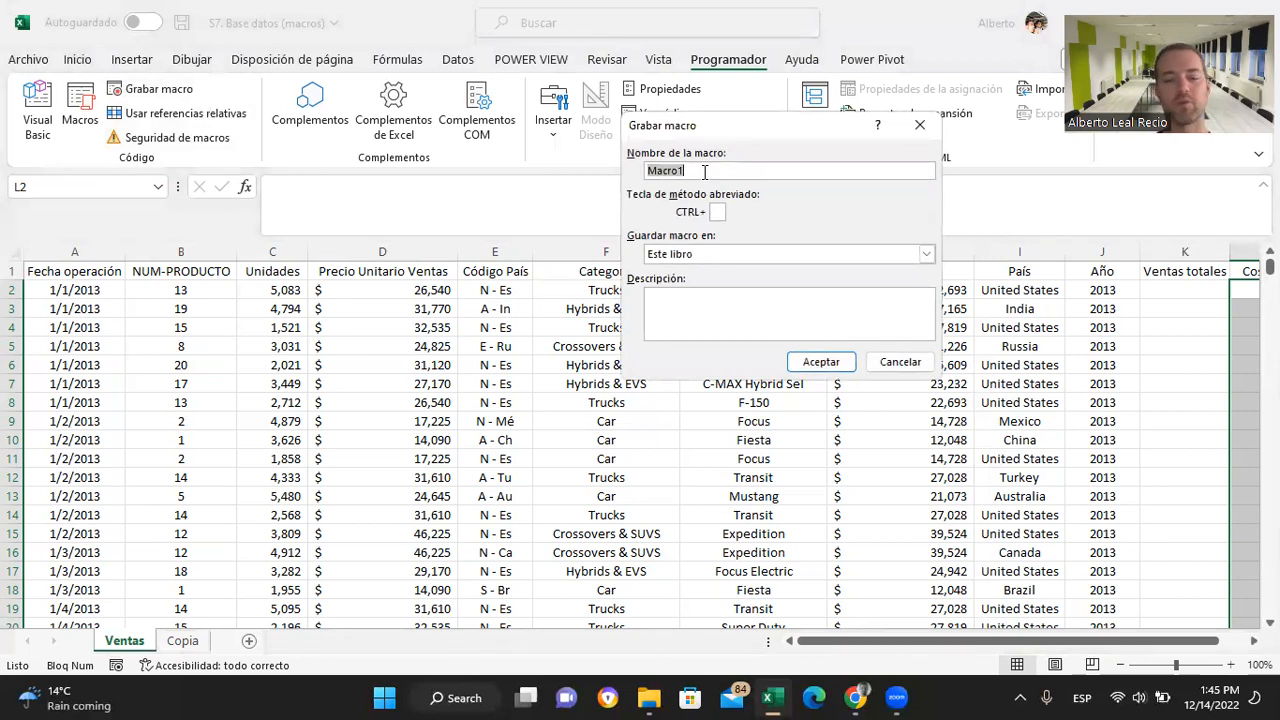
type("Tratam")
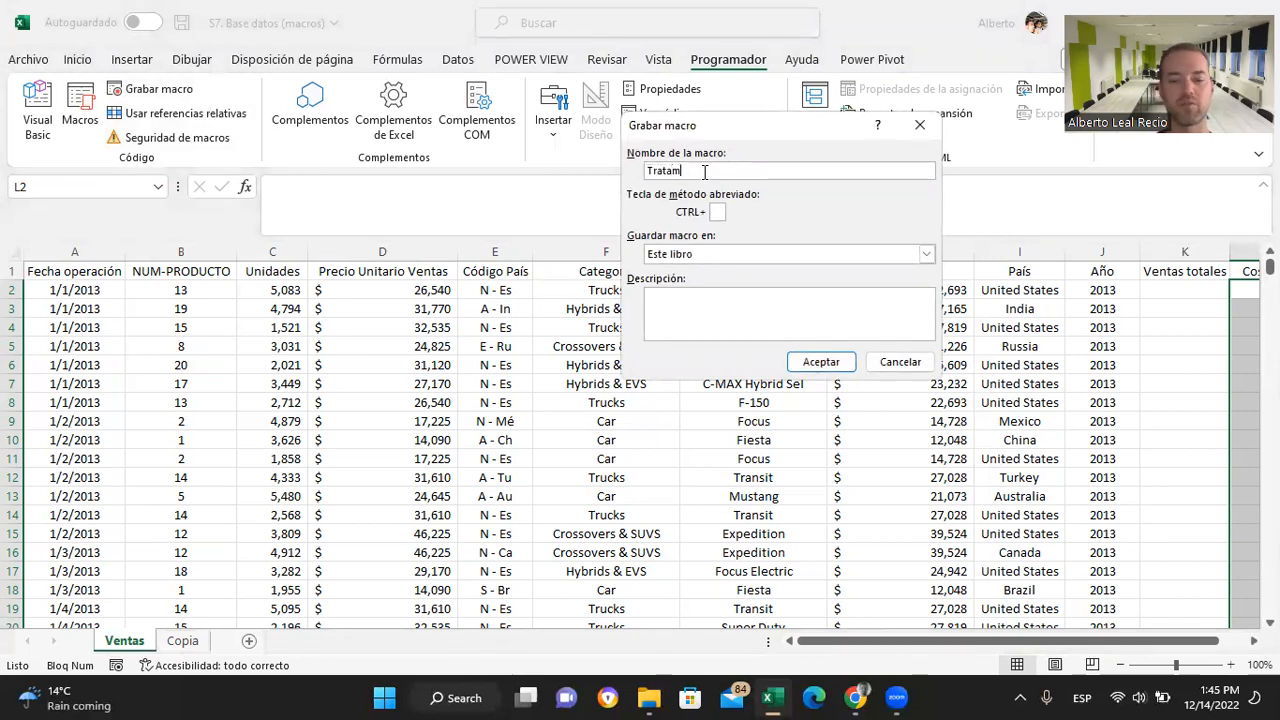
type("iento_datos")
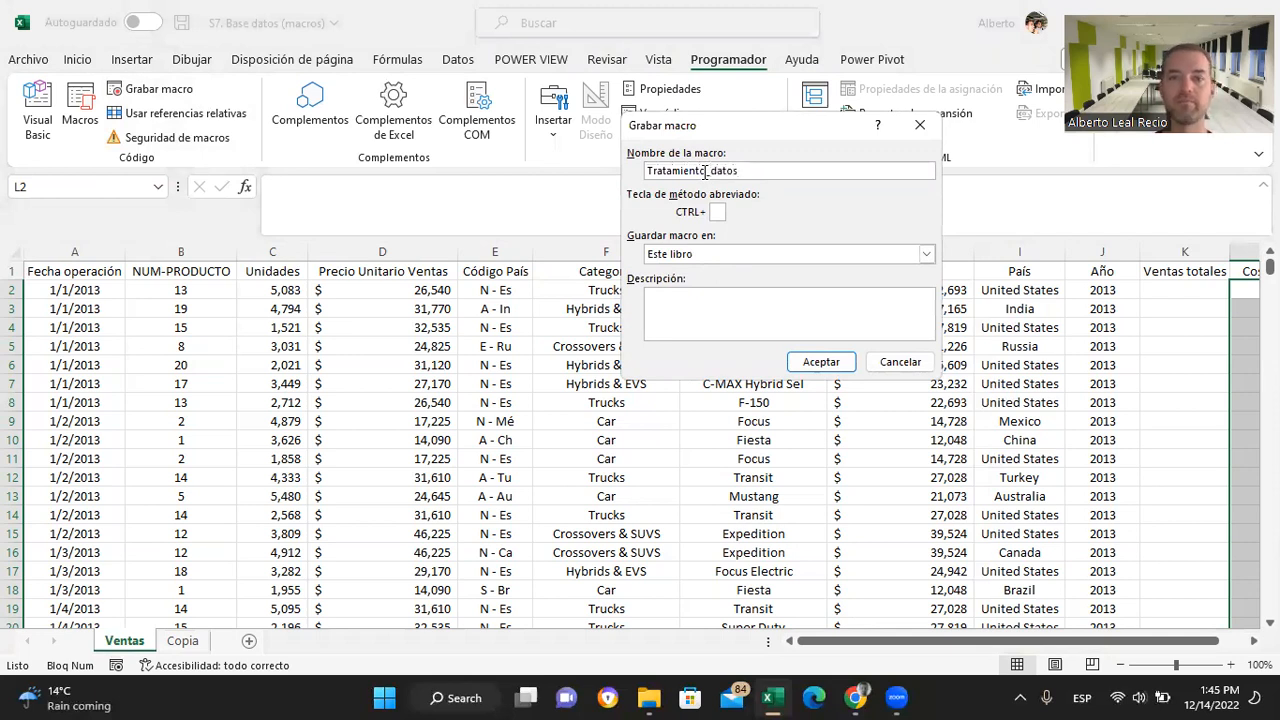
left_click(818, 258)
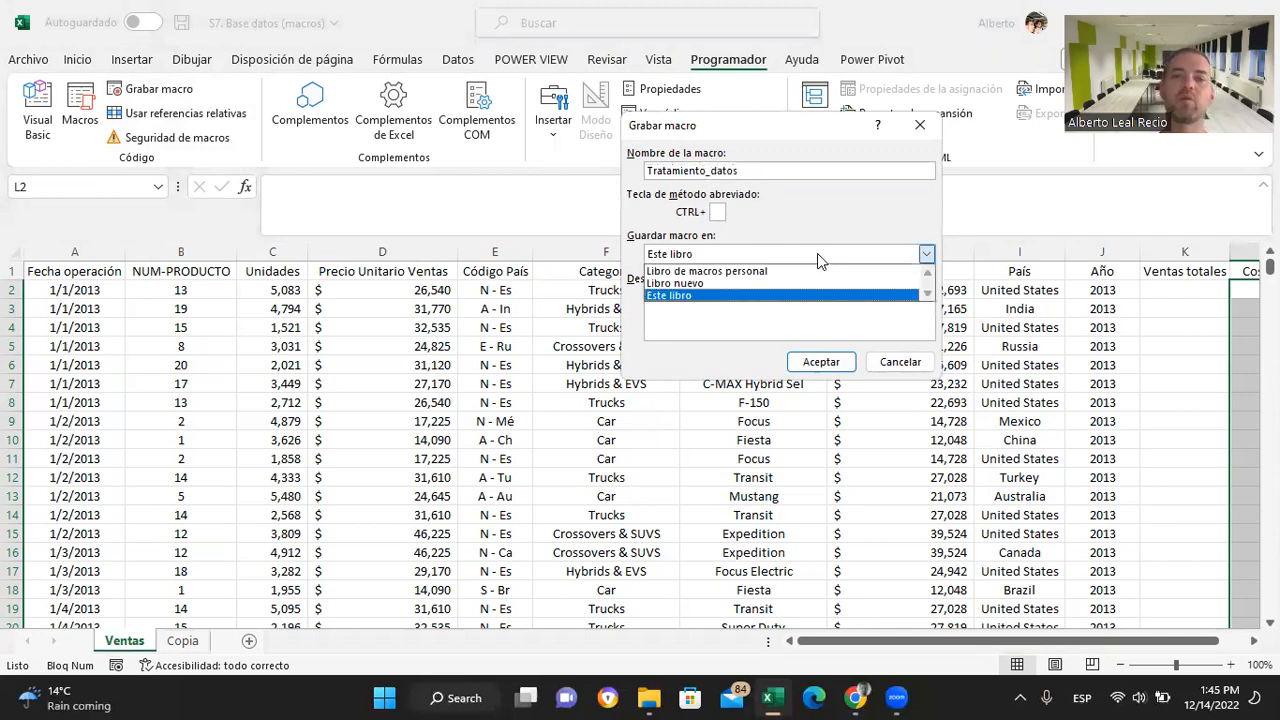
left_click(762, 297)
left_click(762, 303)
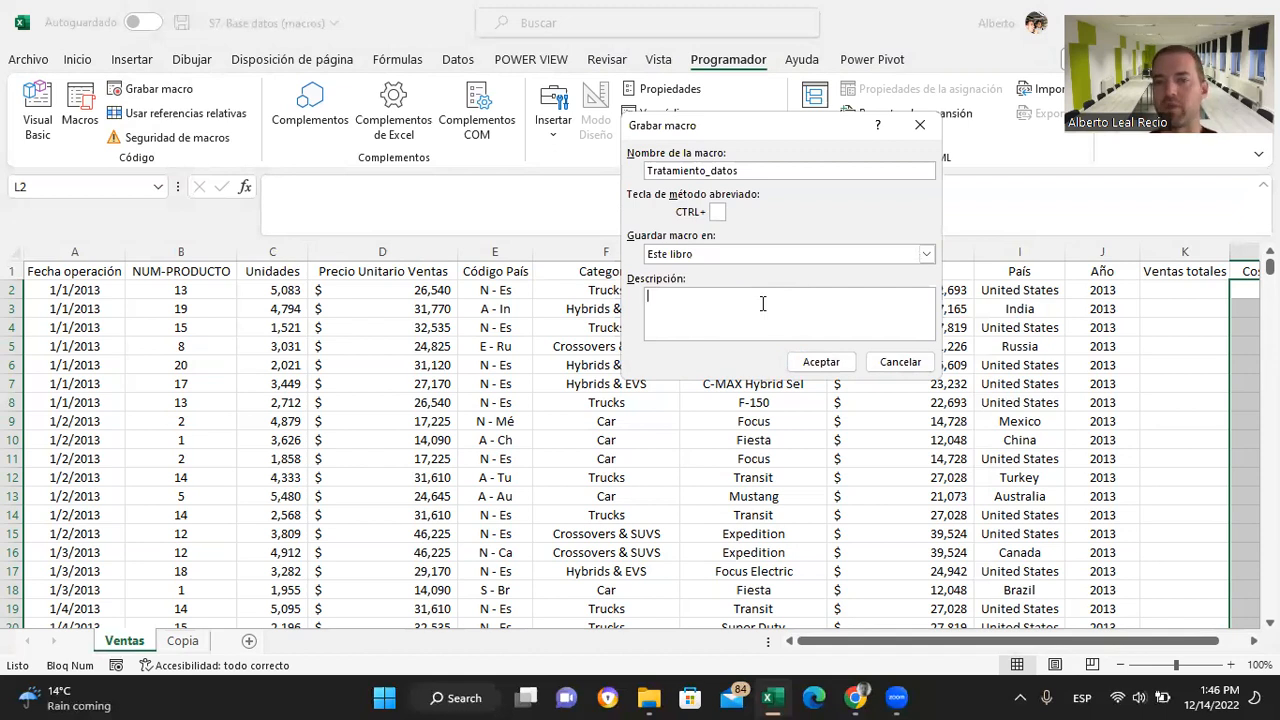
left_click(821, 362)
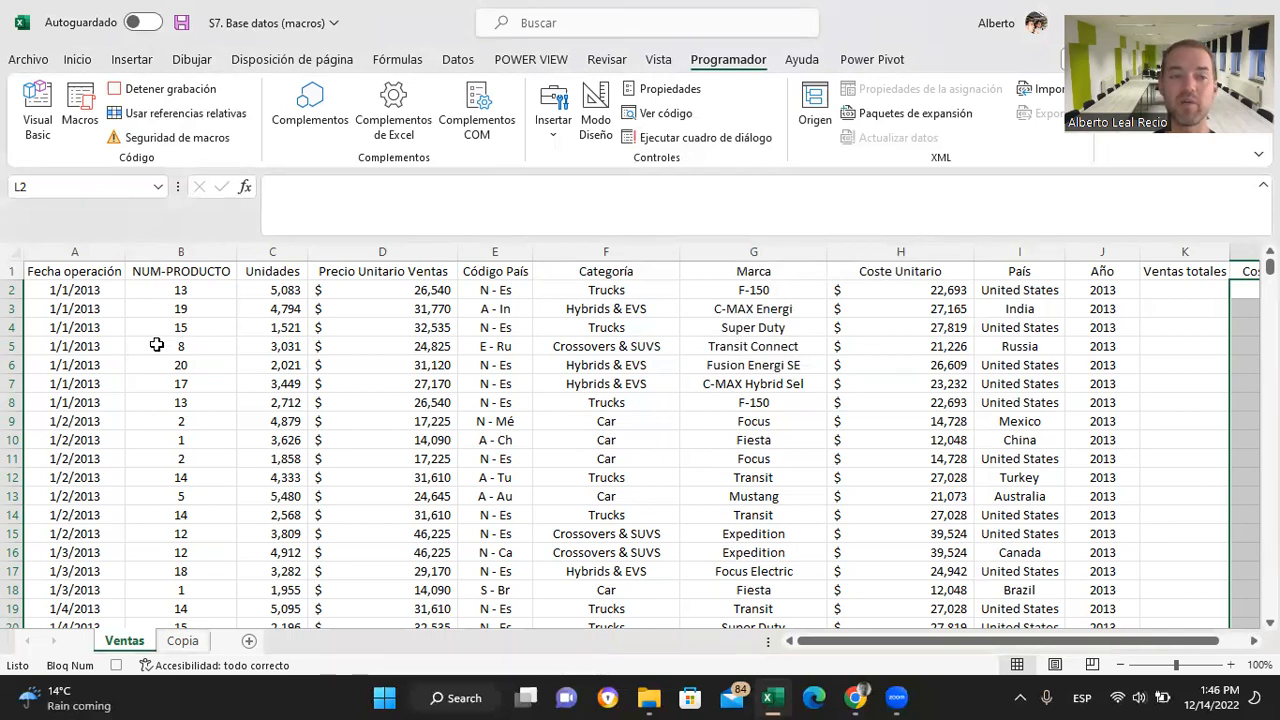
Step: Copy the whole Ventas table including its headers, columns A to L, and paste it at A1 of the Copia sheet
left_click(185, 641)
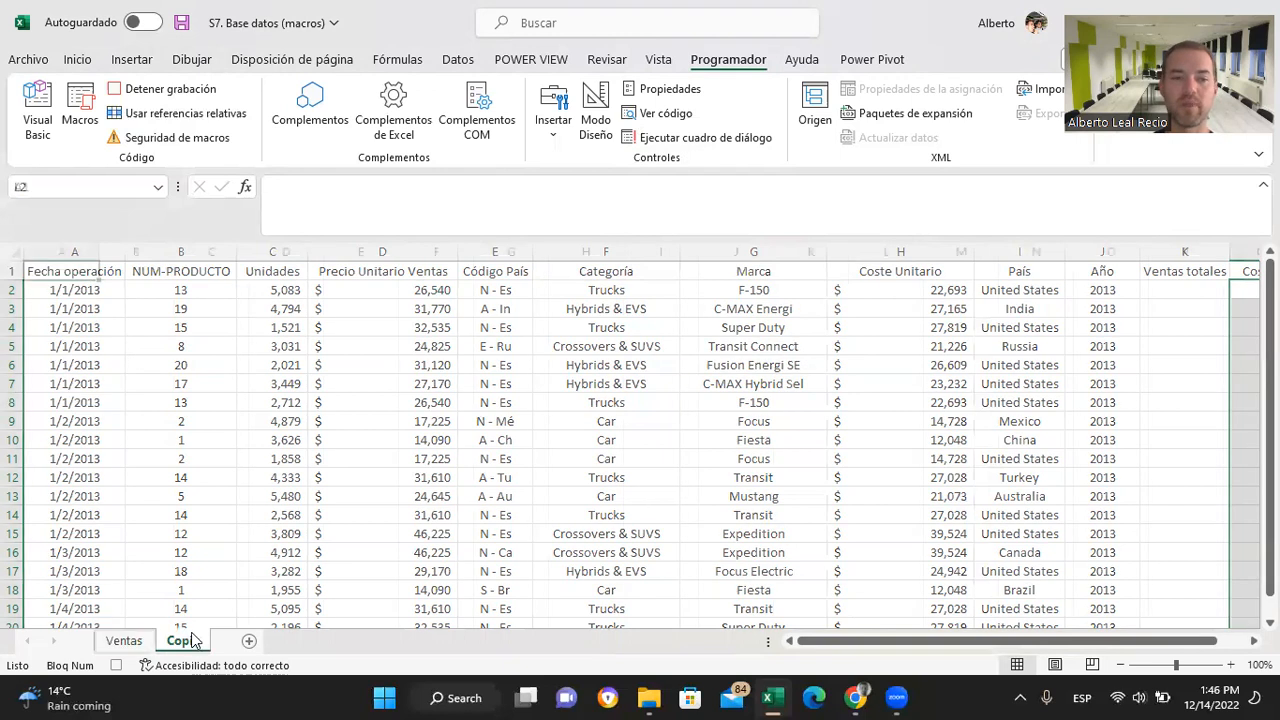
left_click(126, 641)
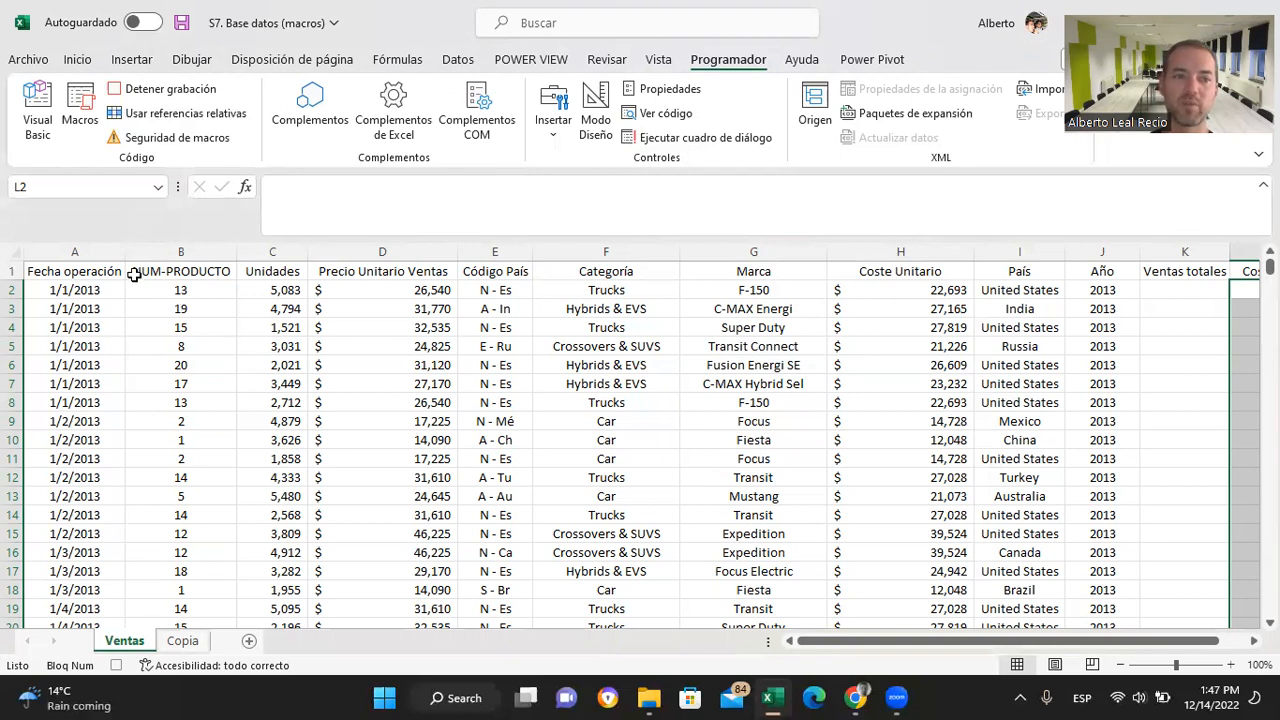
left_click(96, 273)
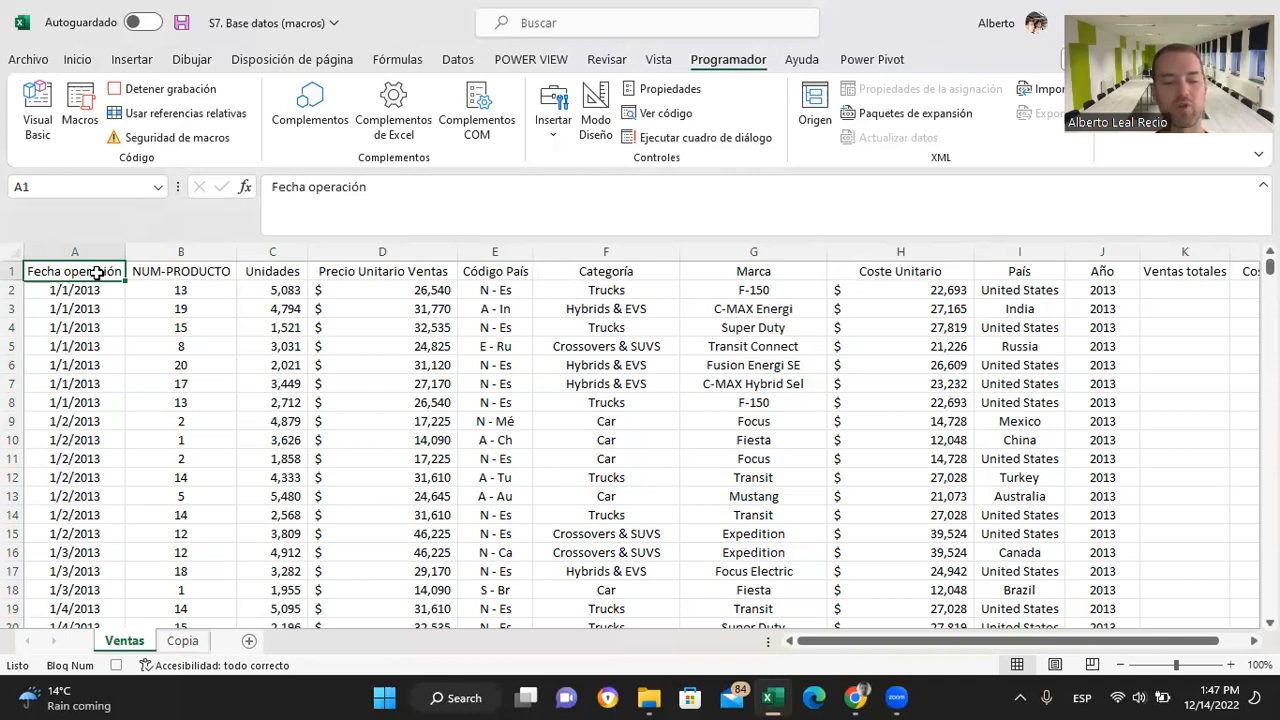
key("ctrl+shift+Right")
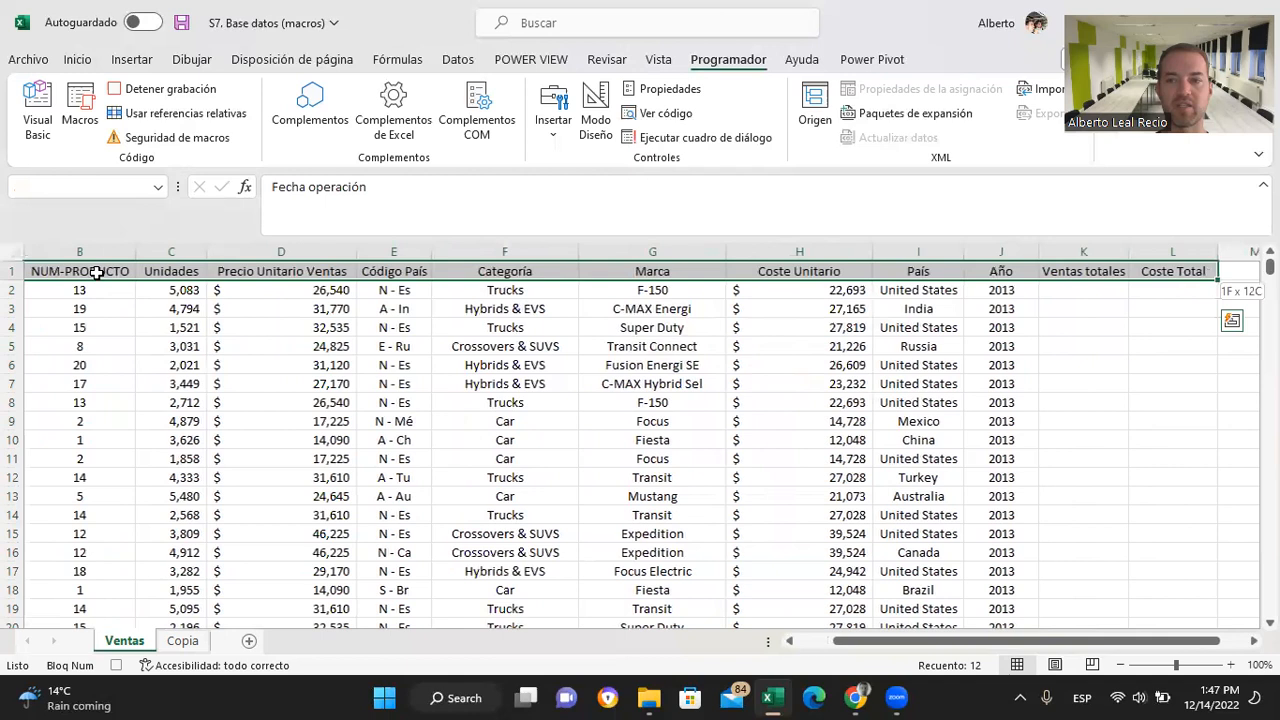
key("ctrl+shift+Down")
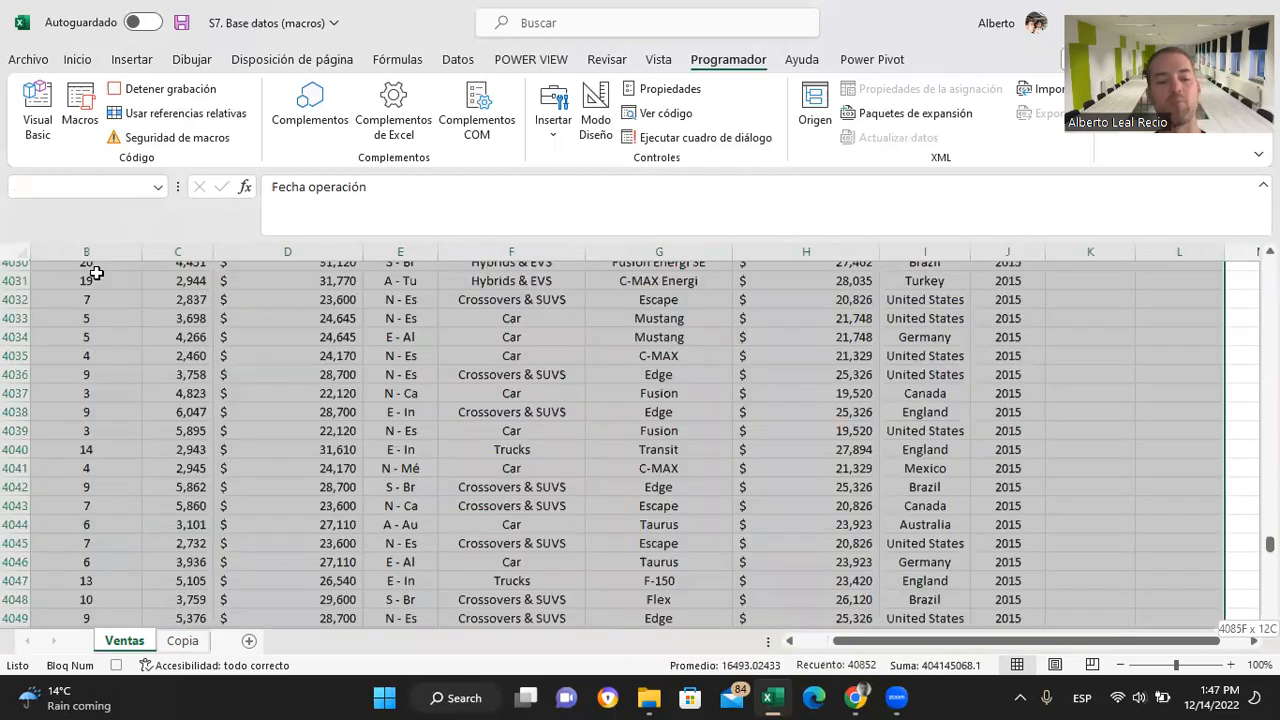
key("ctrl+c")
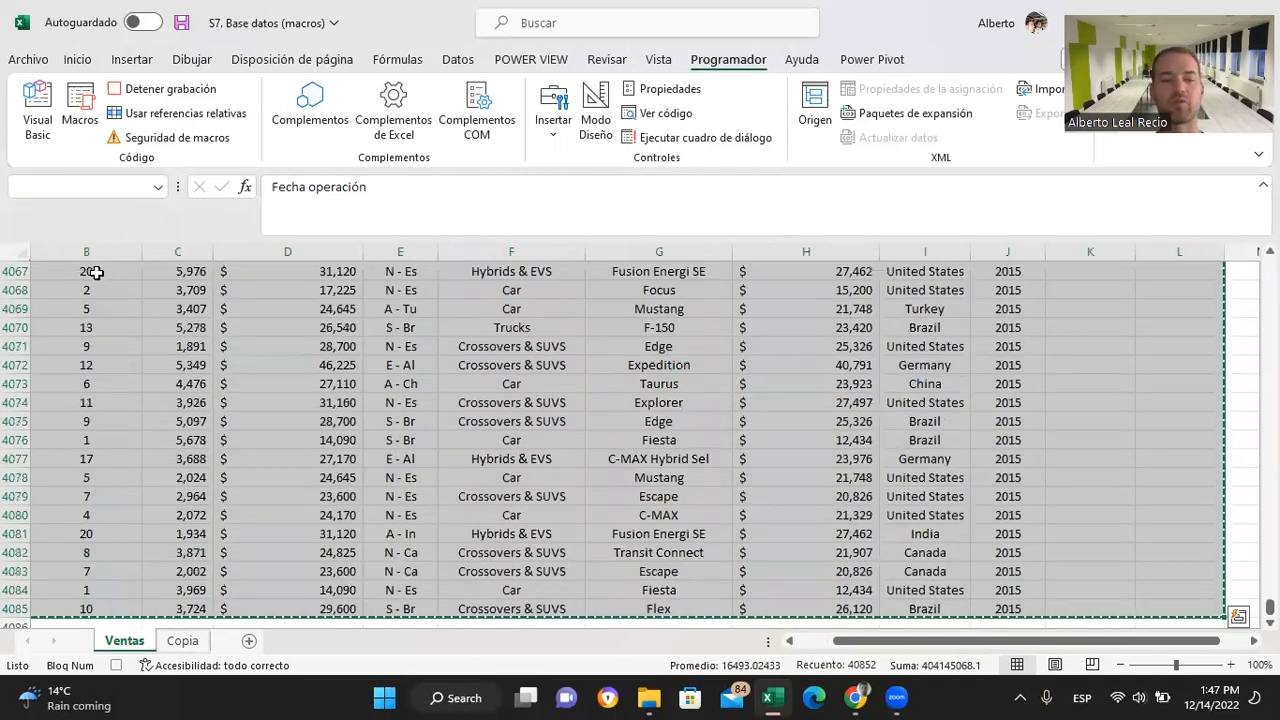
left_click(190, 643)
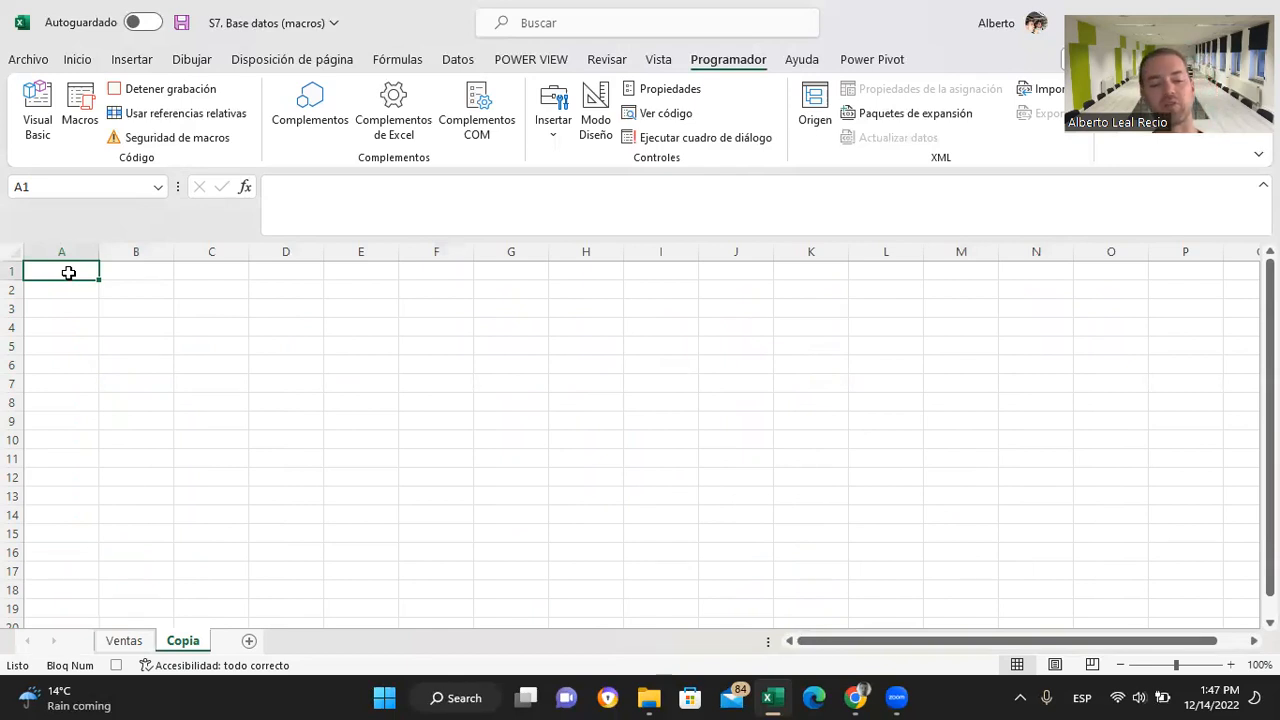
key("ctrl+v")
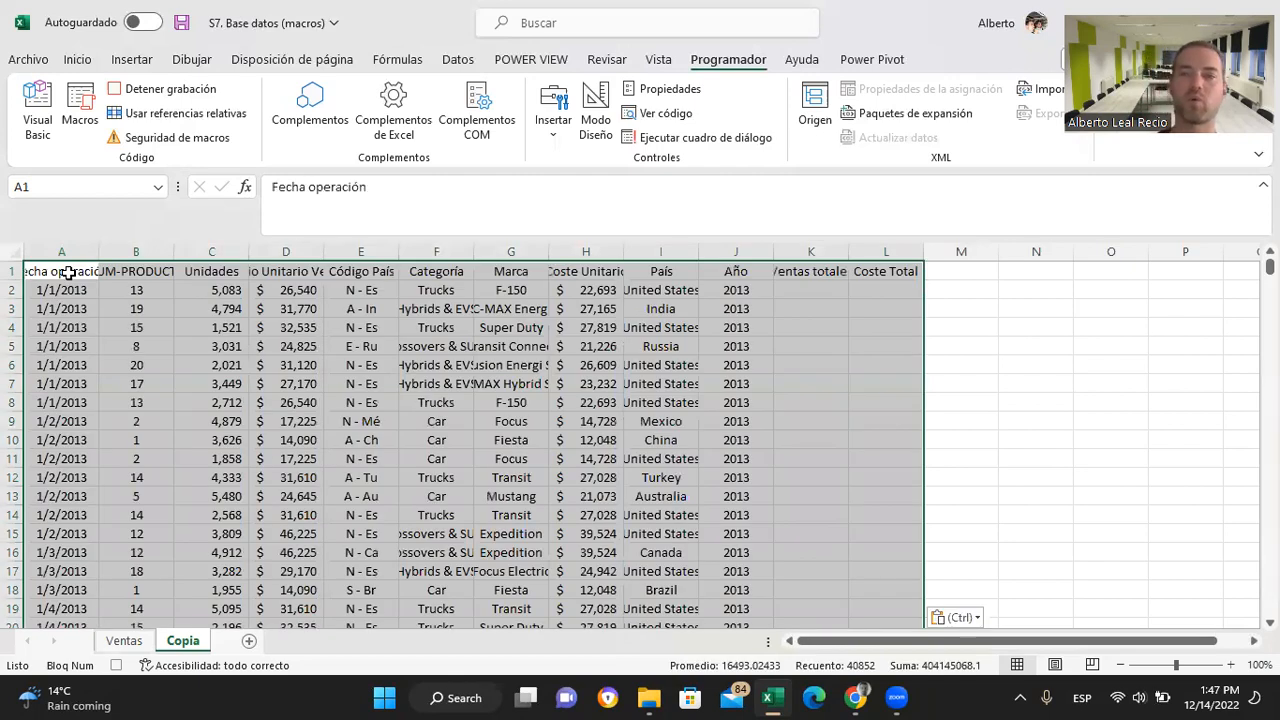
Step: Autofit the widths of columns A to L on the Copia sheet to their contents
left_click_drag(63, 251, 860, 248)
double_click(849, 251)
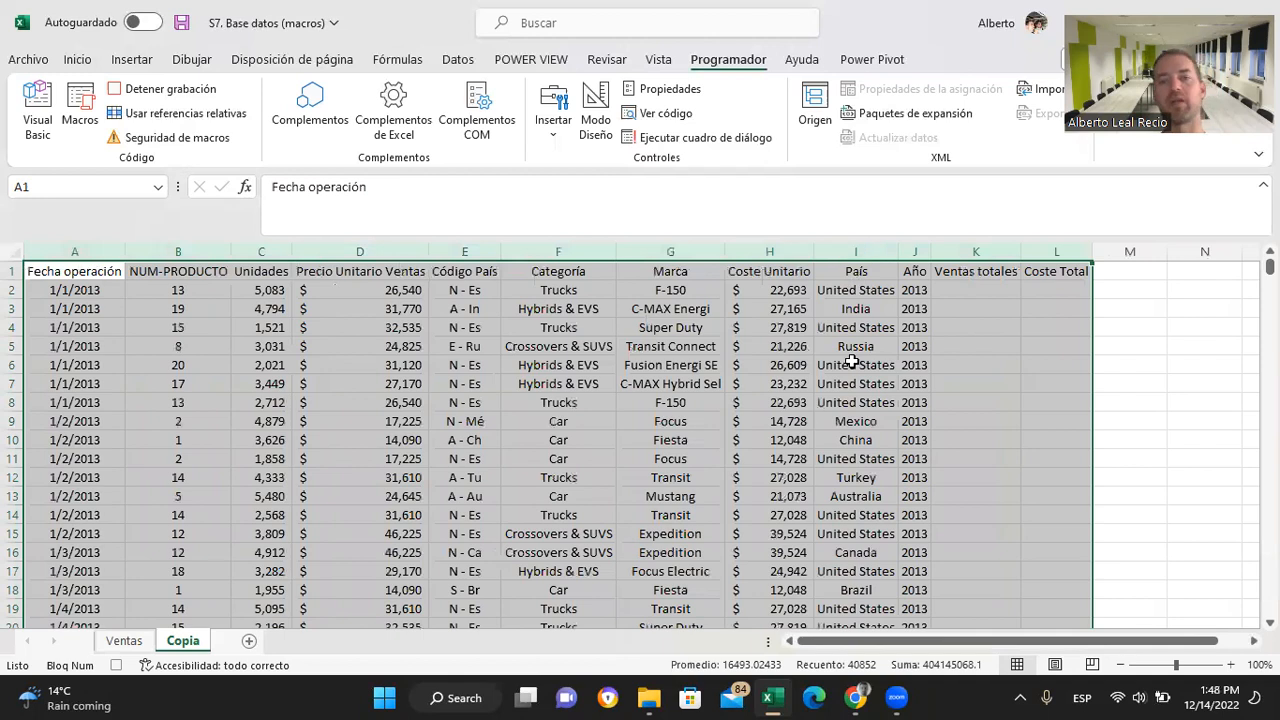
Step: Fill the header row A1:L1 of the Copia sheet with a light blue theme color
left_click_drag(80, 270, 1090, 273)
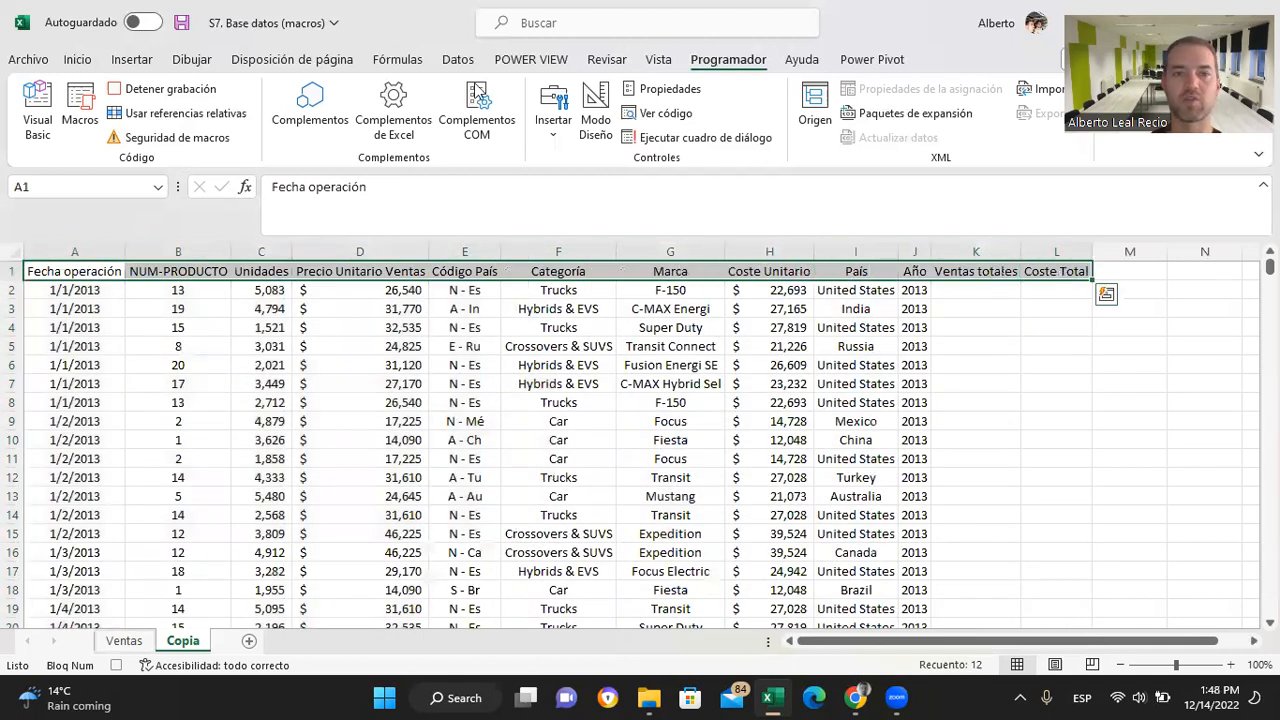
left_click(86, 64)
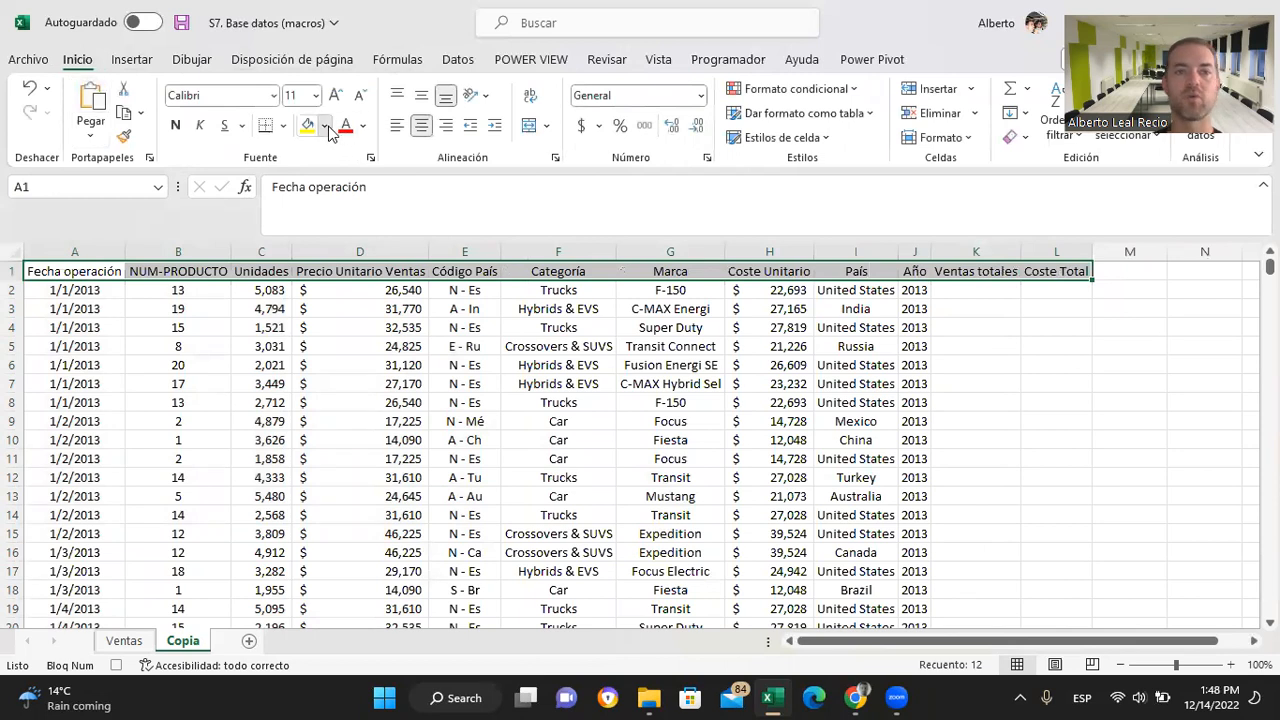
left_click(326, 127)
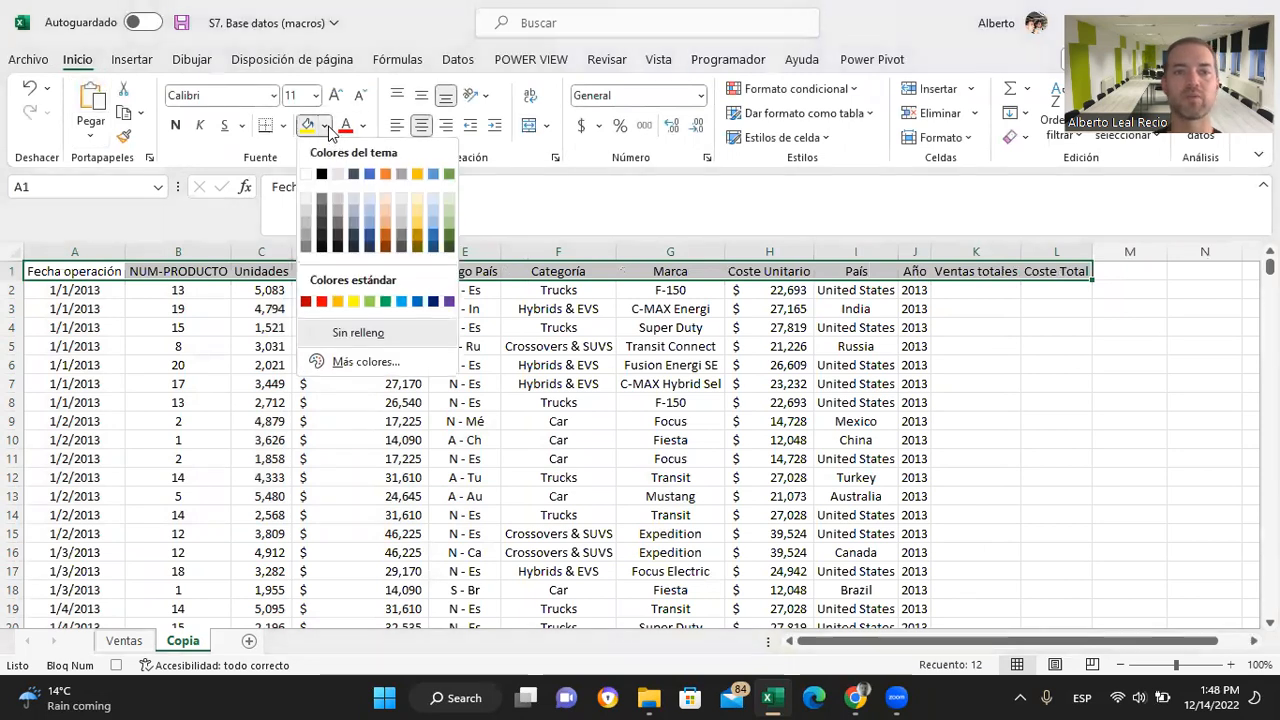
left_click(371, 219)
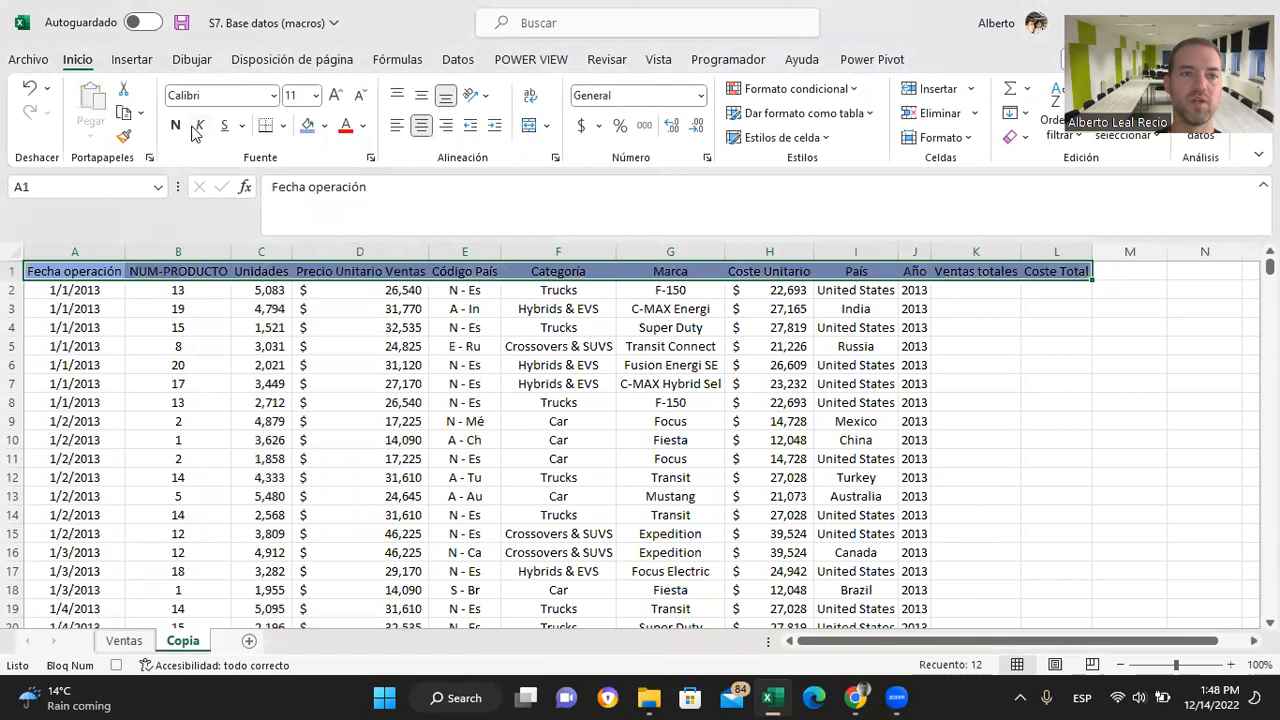
Step: Format the header text in A1:L1 as white, 12-point, bold and italic
left_click(365, 131)
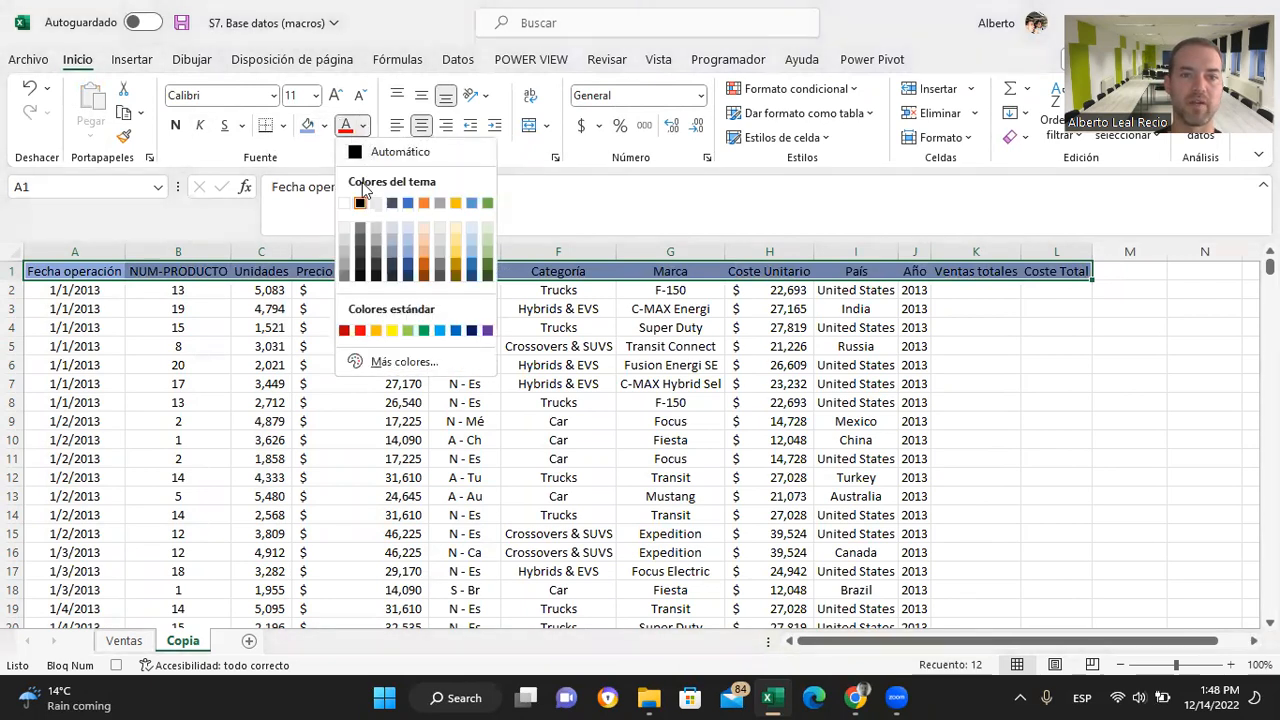
left_click(340, 201)
left_click(336, 95)
left_click(176, 127)
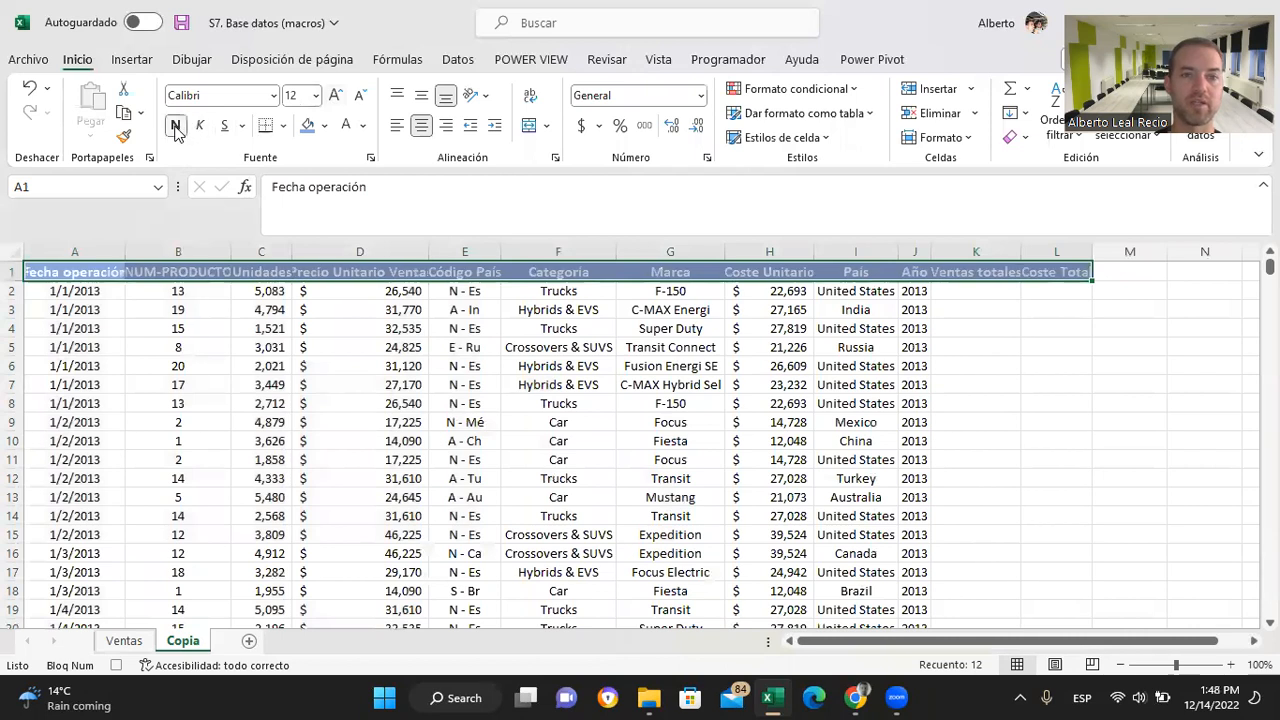
left_click(200, 126)
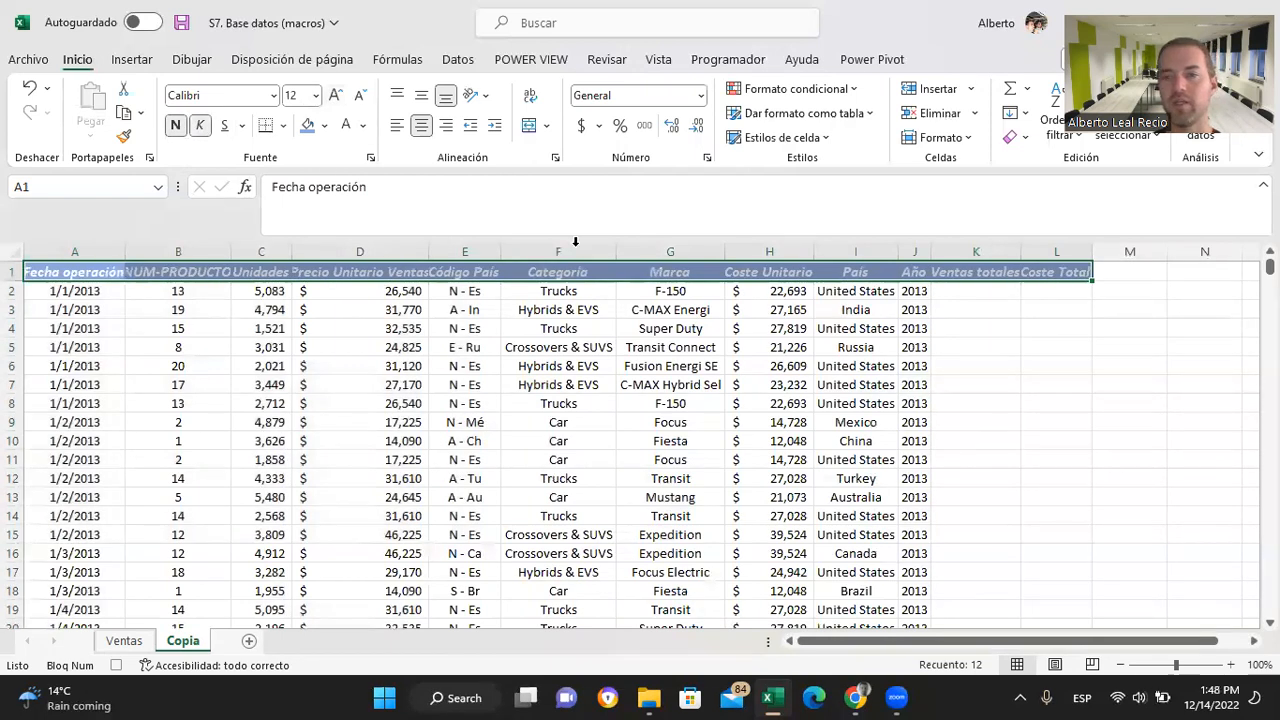
Step: Calculate Ventas totales in K2 as units times unit sale price with =C2*D2
left_click(971, 291)
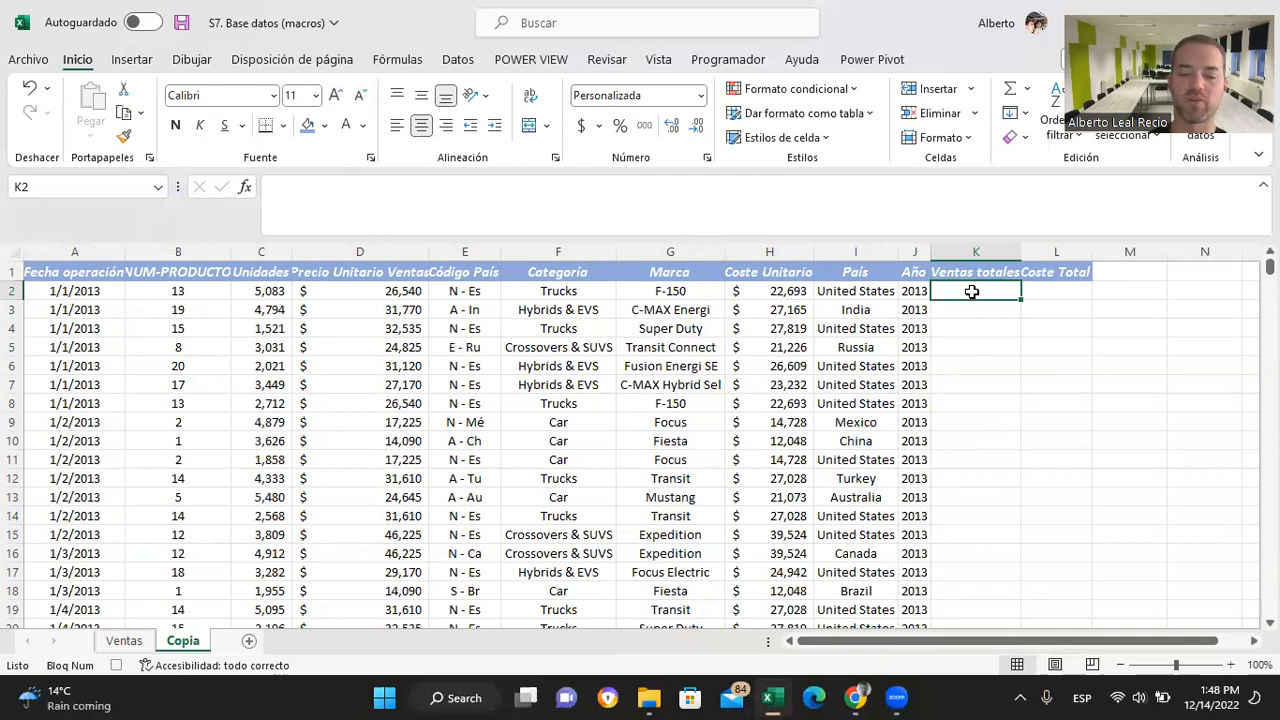
type("=")
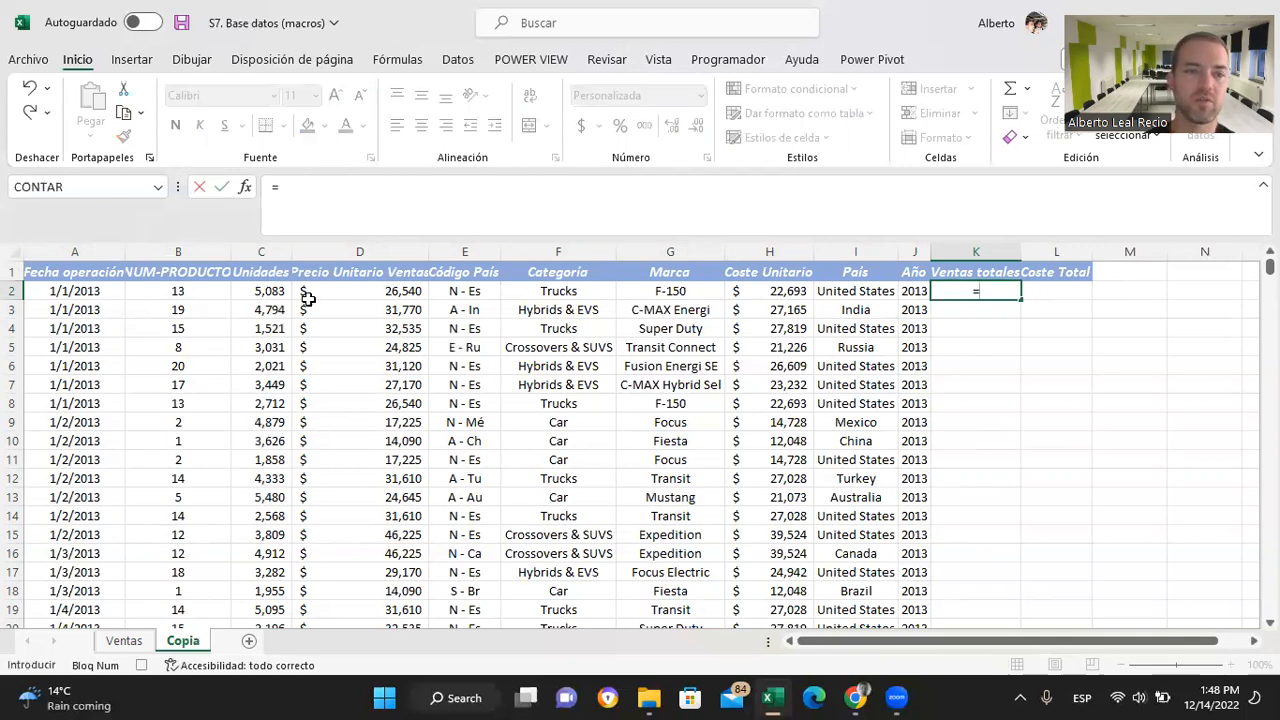
left_click(270, 293)
type("*")
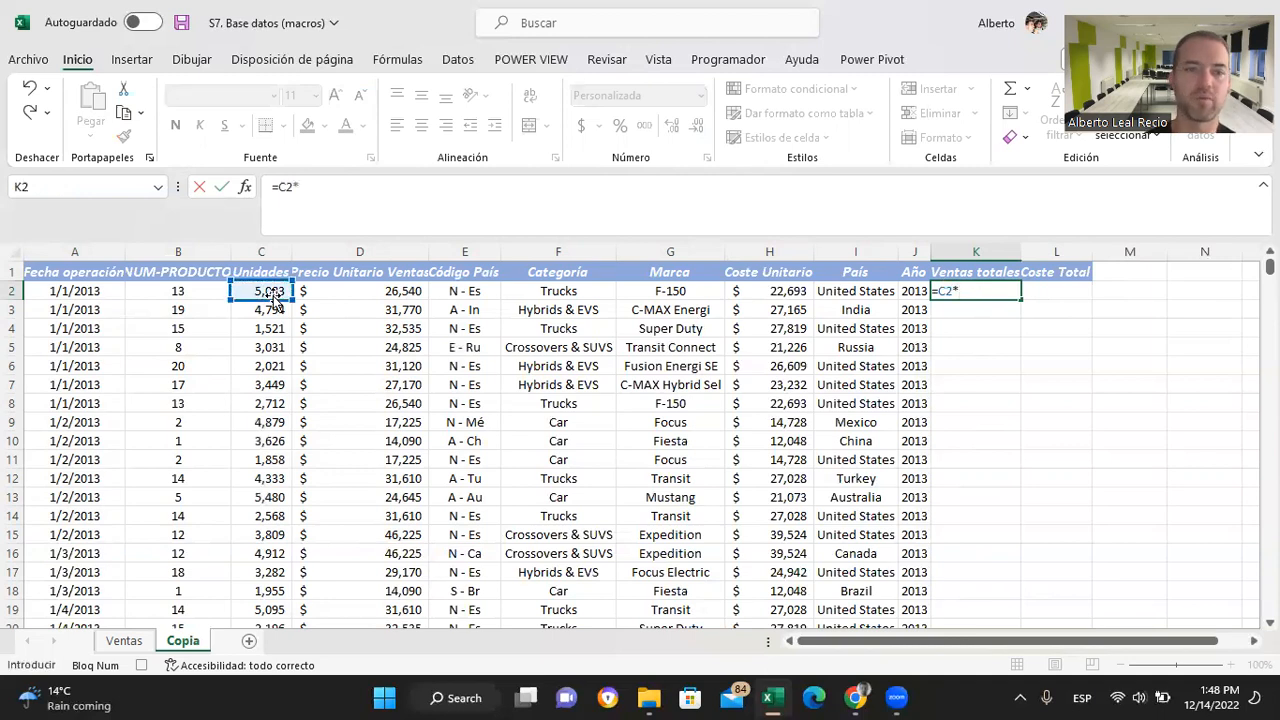
left_click(359, 293)
key("Return")
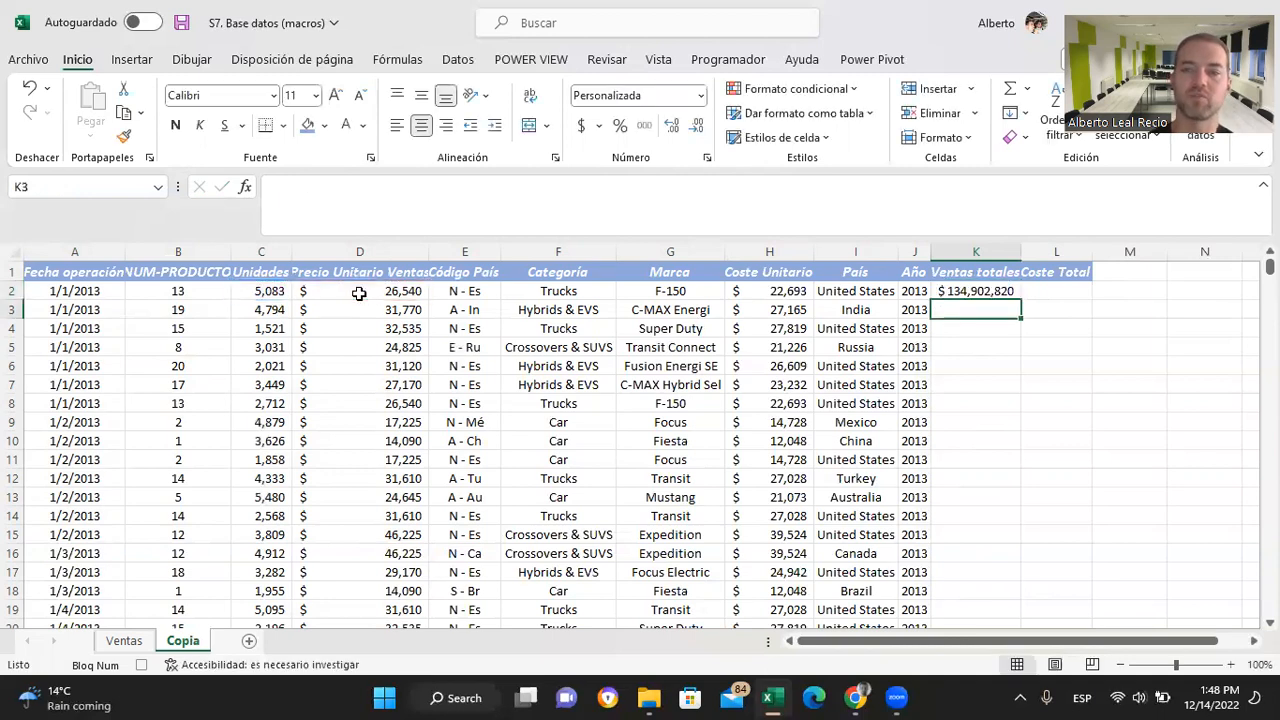
Step: Calculate Coste Total in L2 with =C2*H2 and fill the formulas in K2:L2 down to the last data row
left_click(1033, 294)
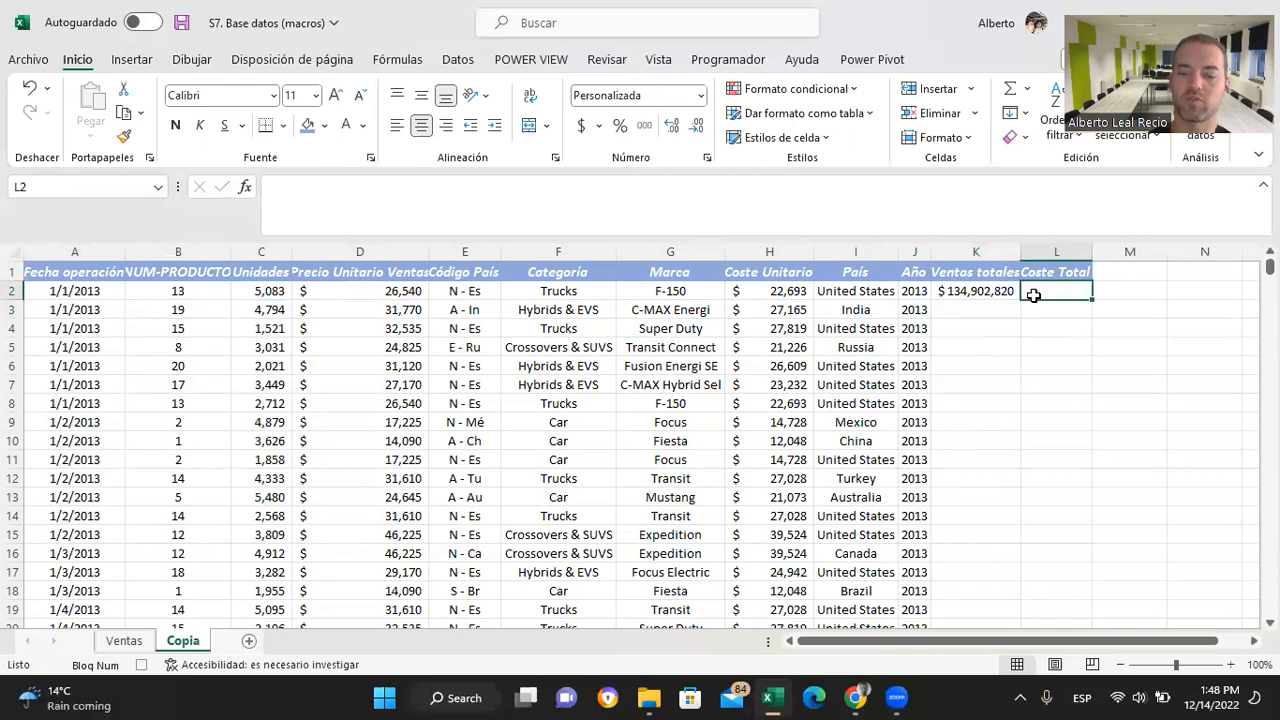
type("=")
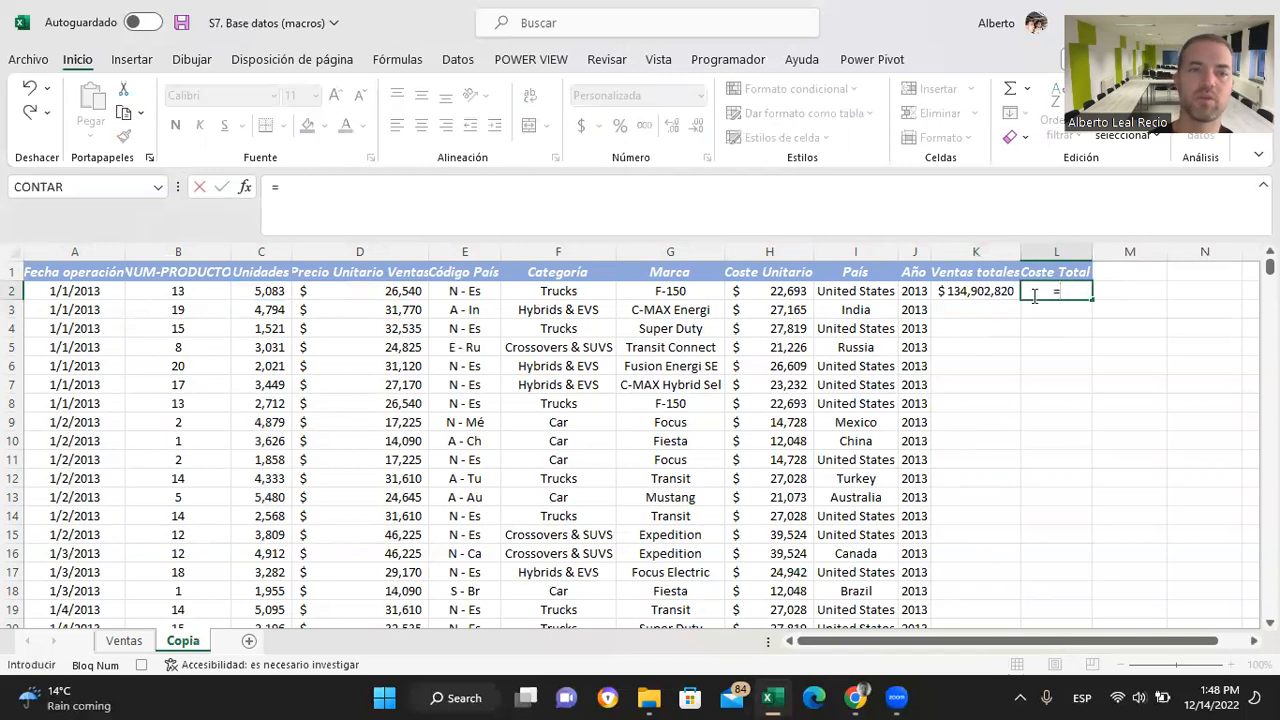
left_click(271, 292)
type("*")
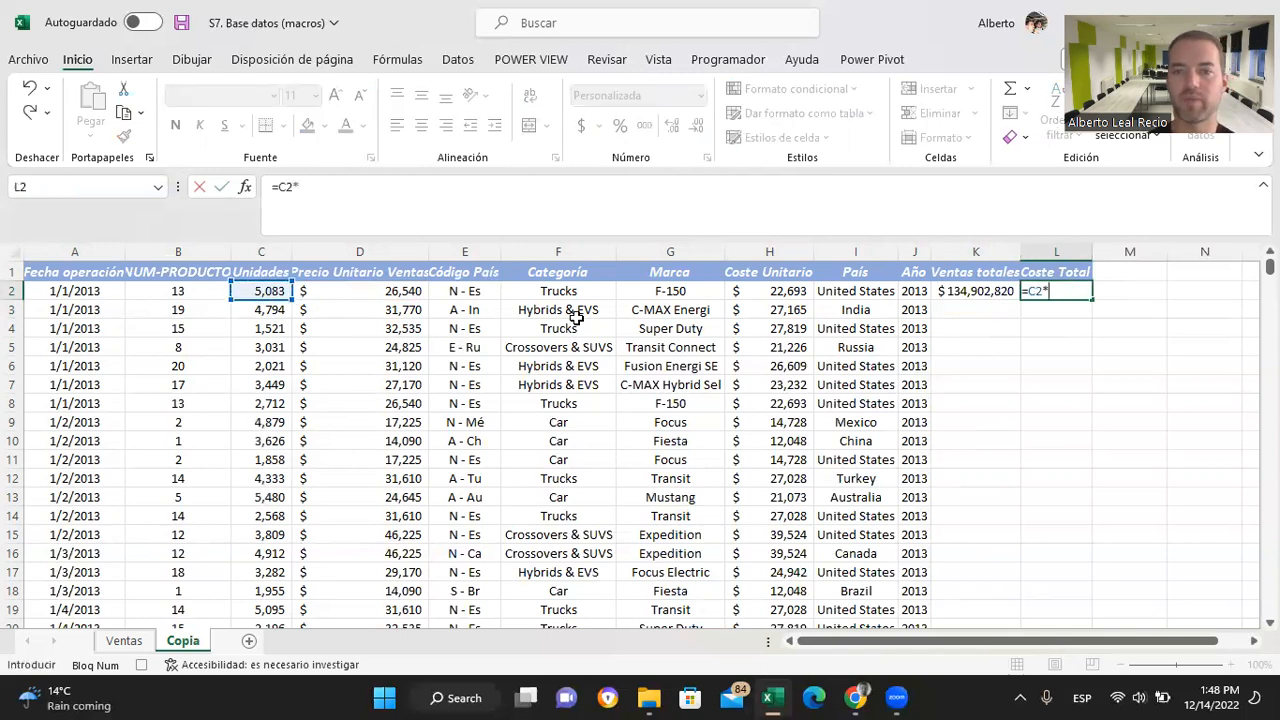
left_click(754, 291)
key("Return")
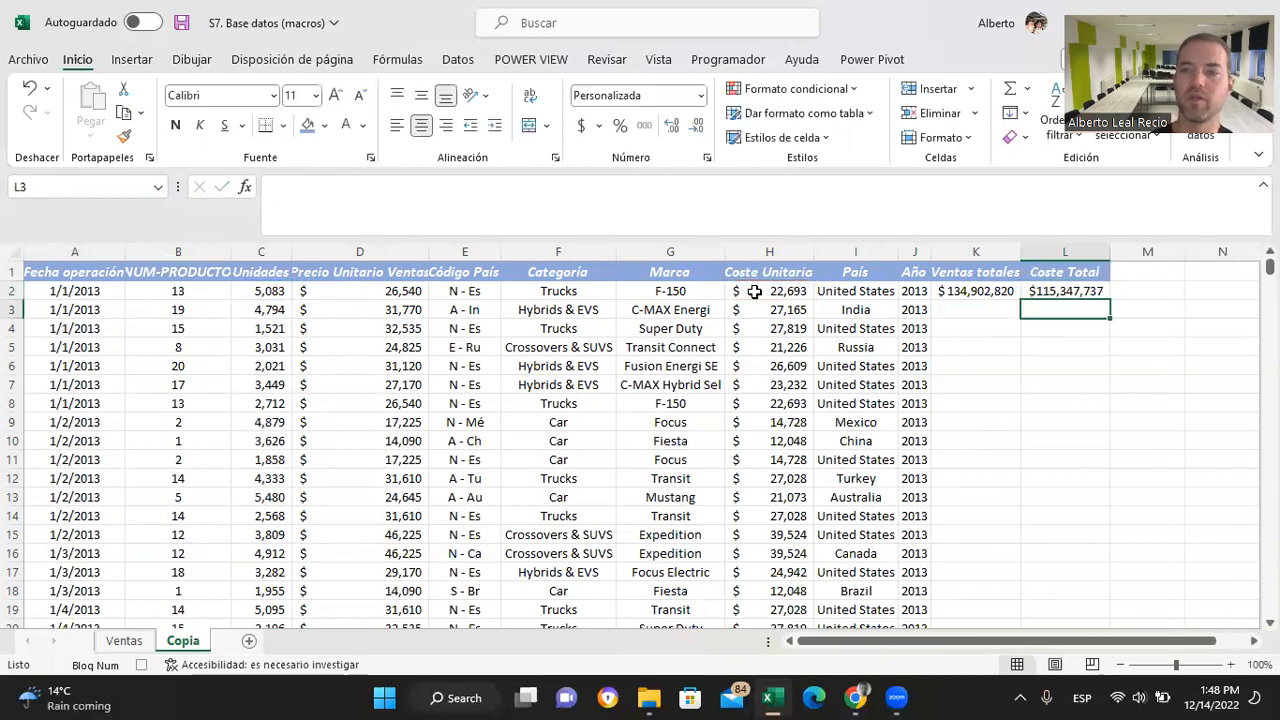
left_click_drag(1005, 291, 1085, 293)
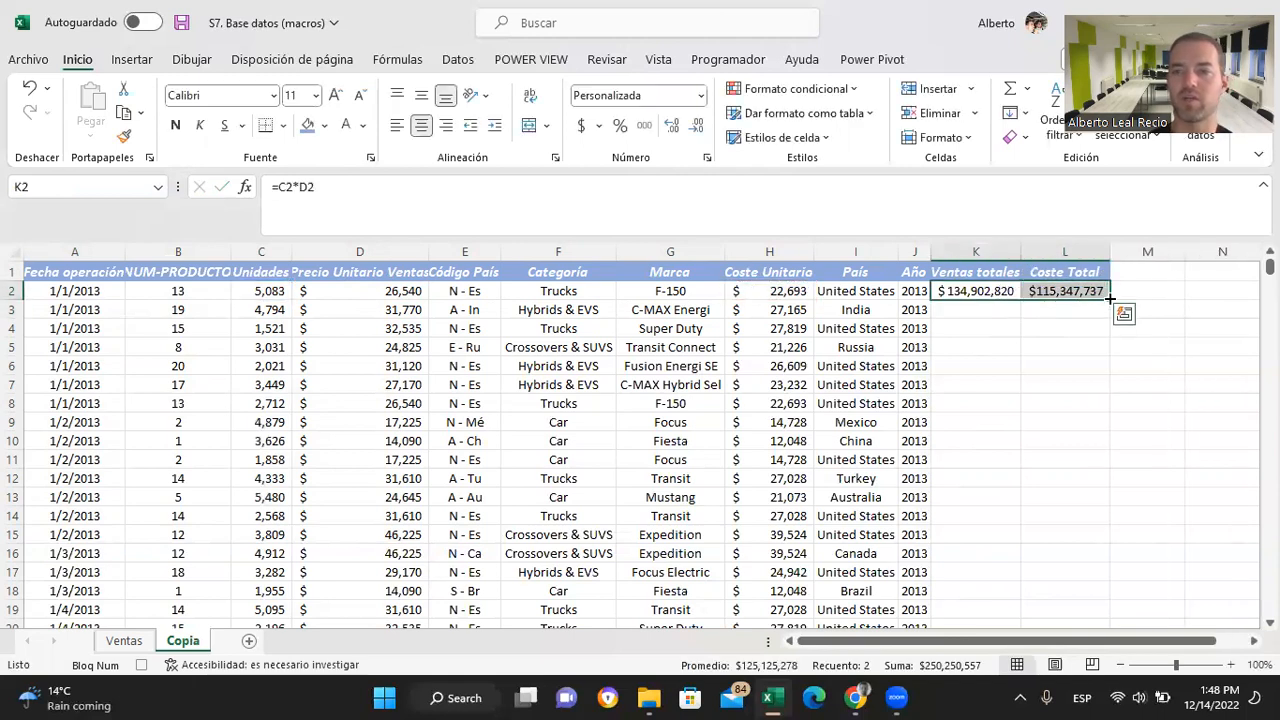
double_click(1111, 298)
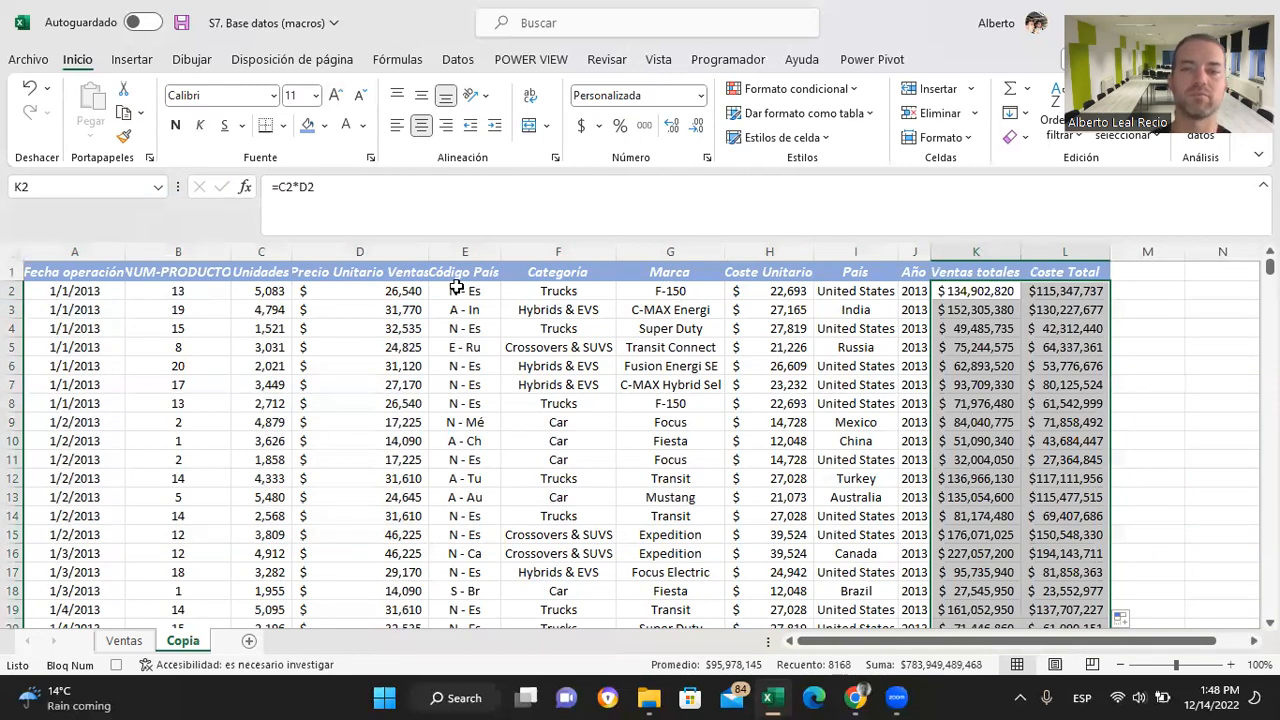
Step: Add filters to the header row and filter the País column to show only Canada
left_click(96, 277)
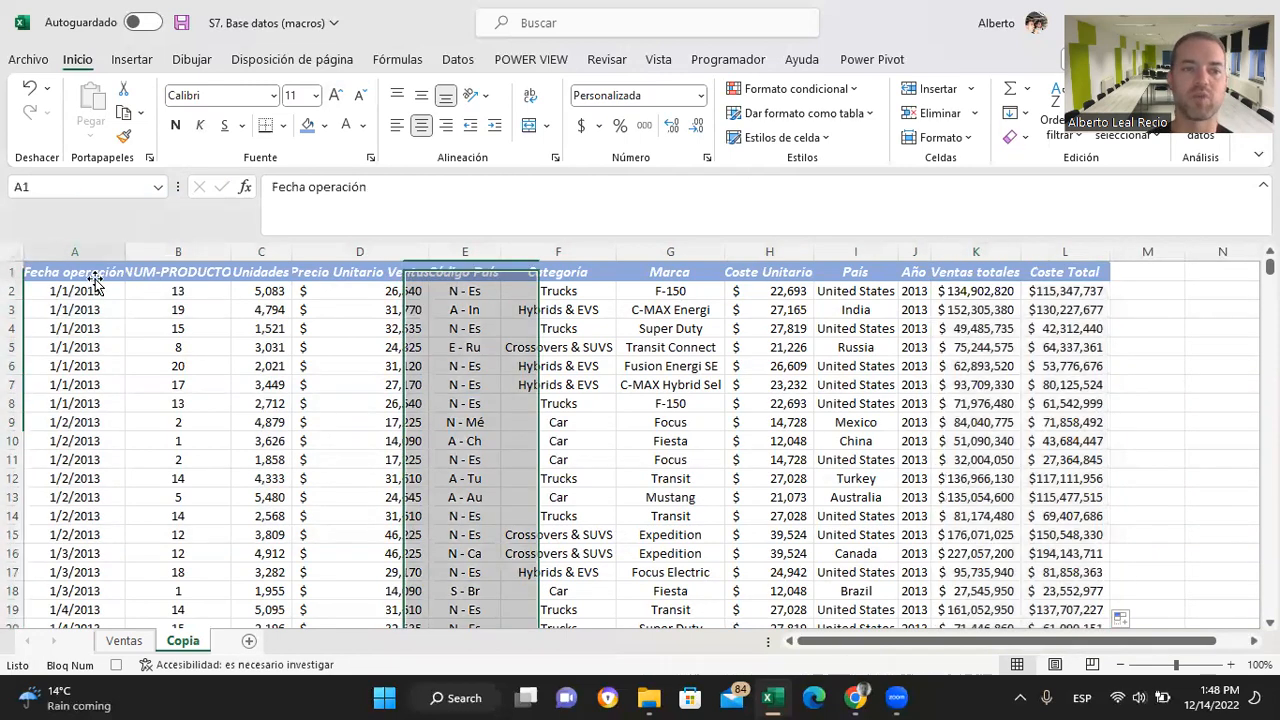
left_click(859, 276)
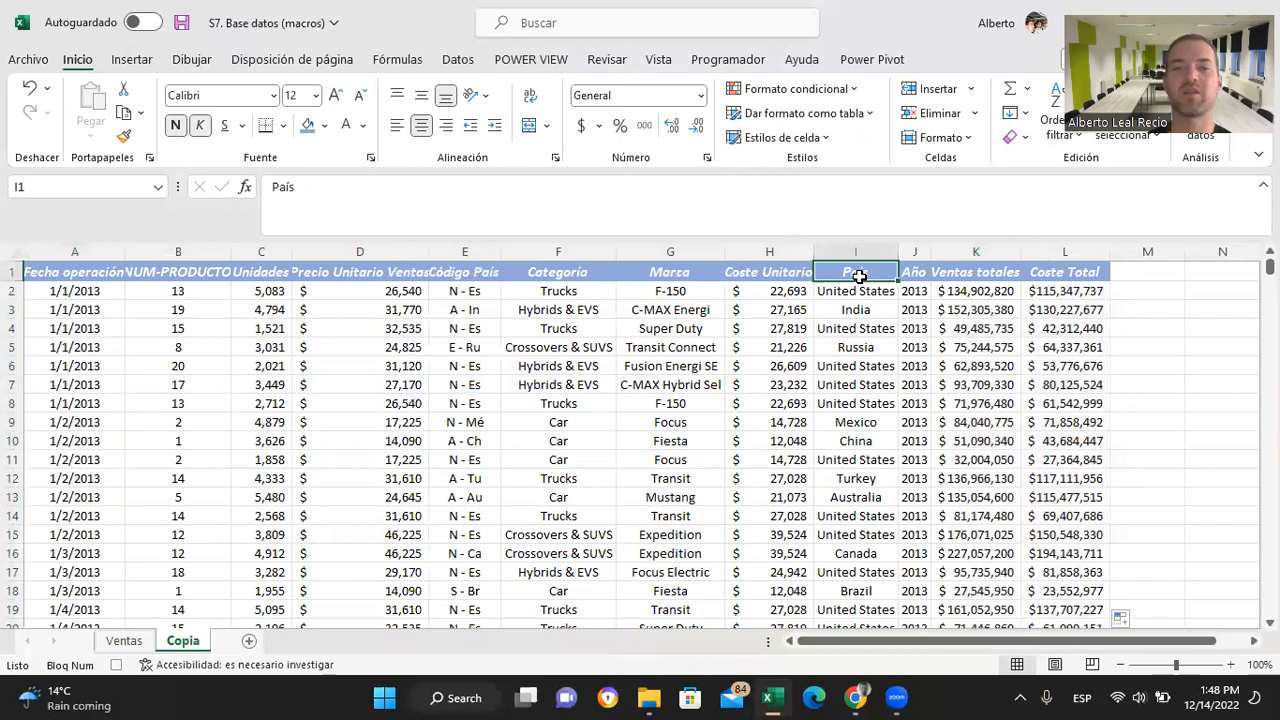
left_click(456, 62)
left_click(658, 126)
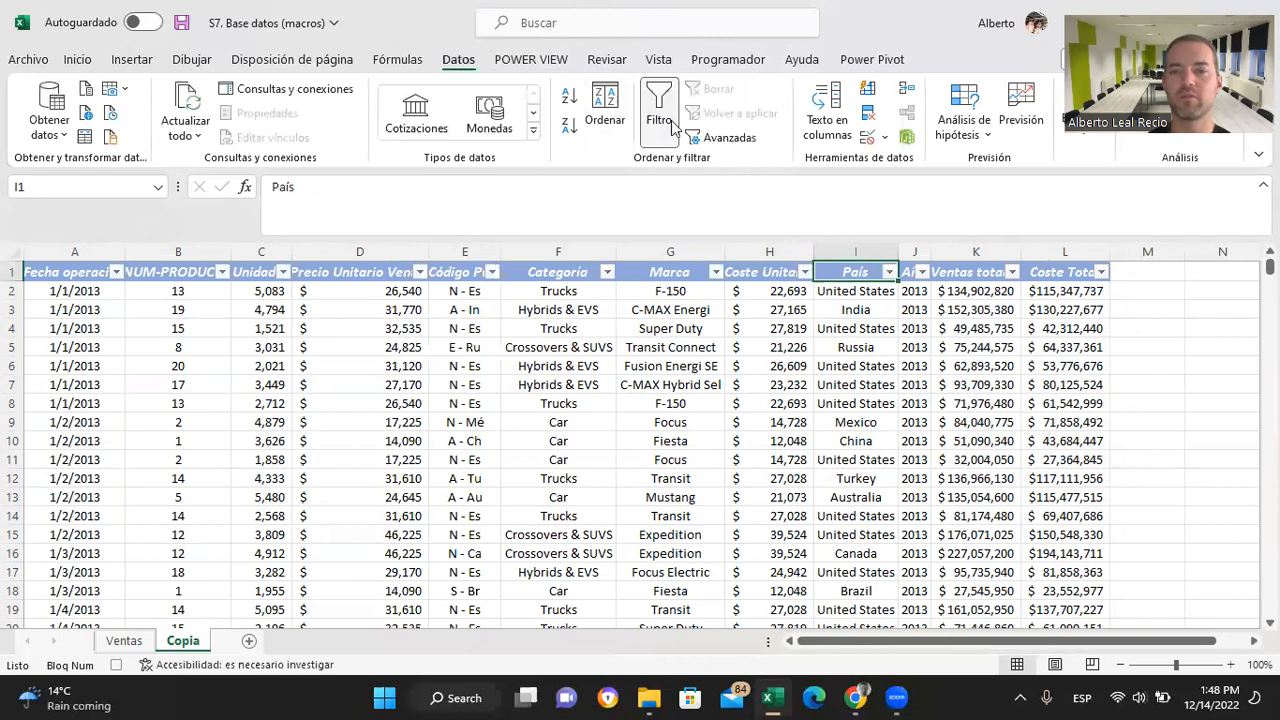
left_click(889, 272)
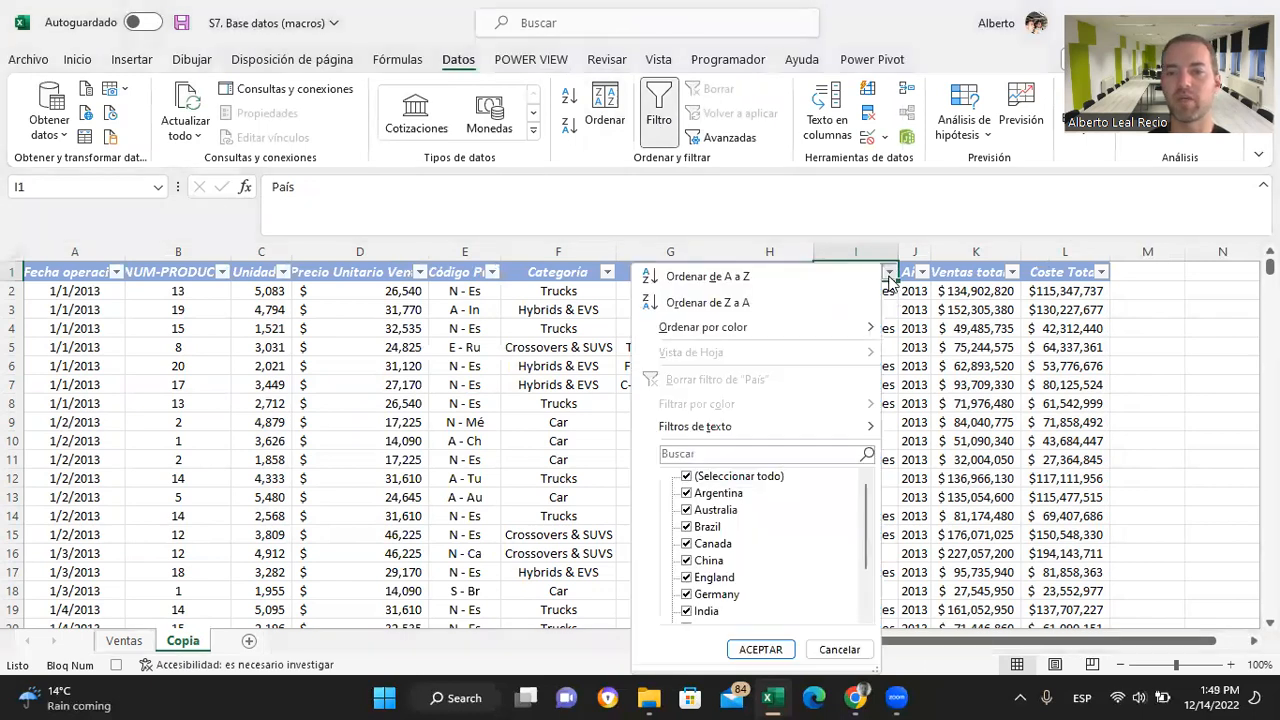
left_click(686, 477)
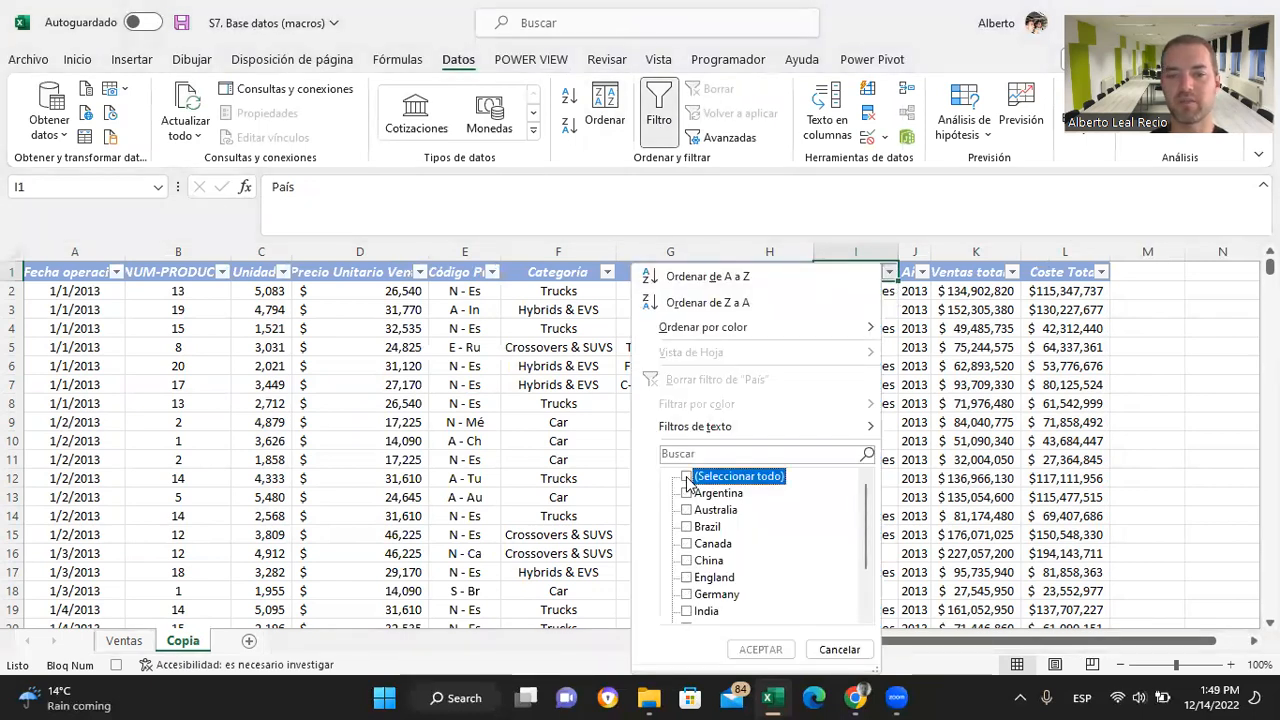
left_click(687, 545)
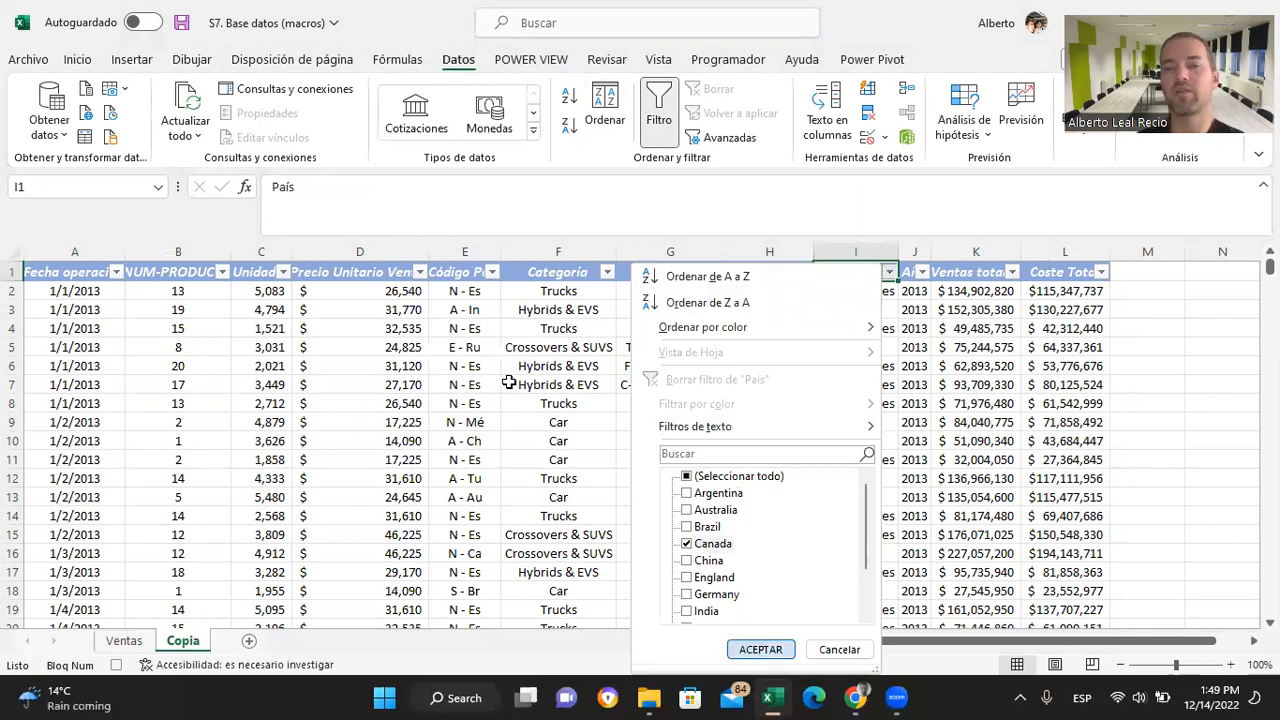
key("Return")
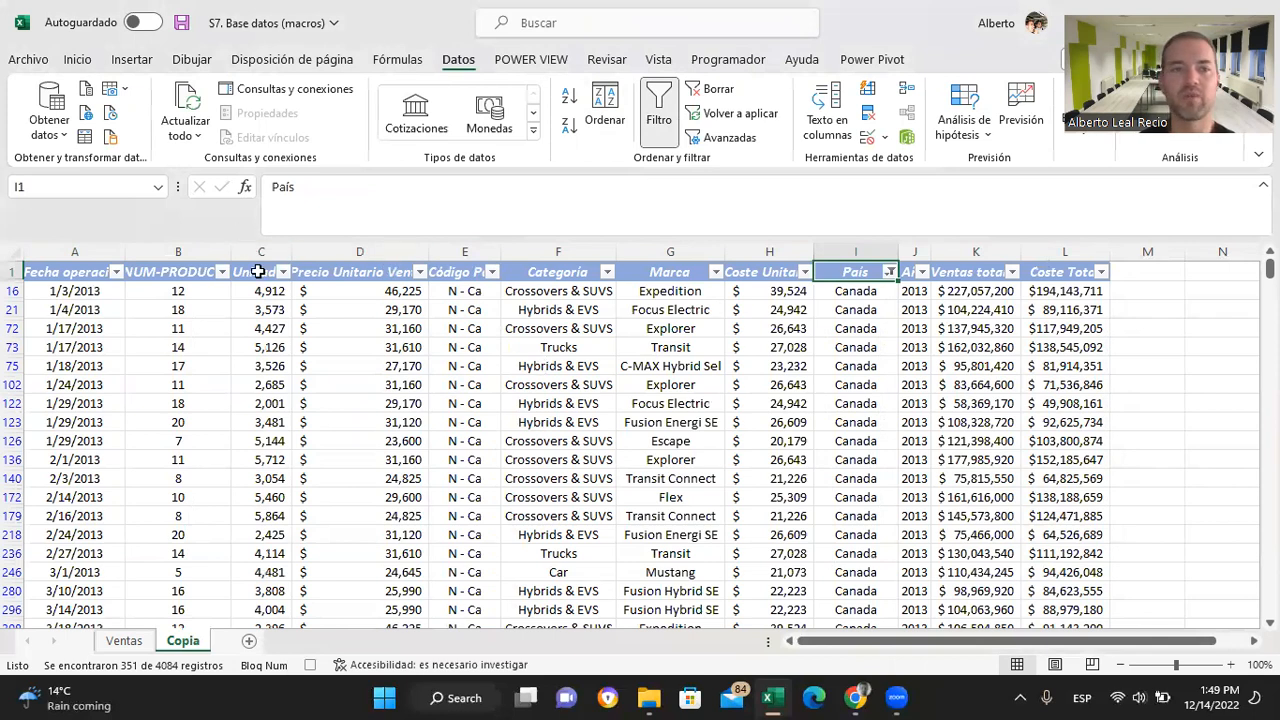
Step: Stop recording the macro
left_click(740, 60)
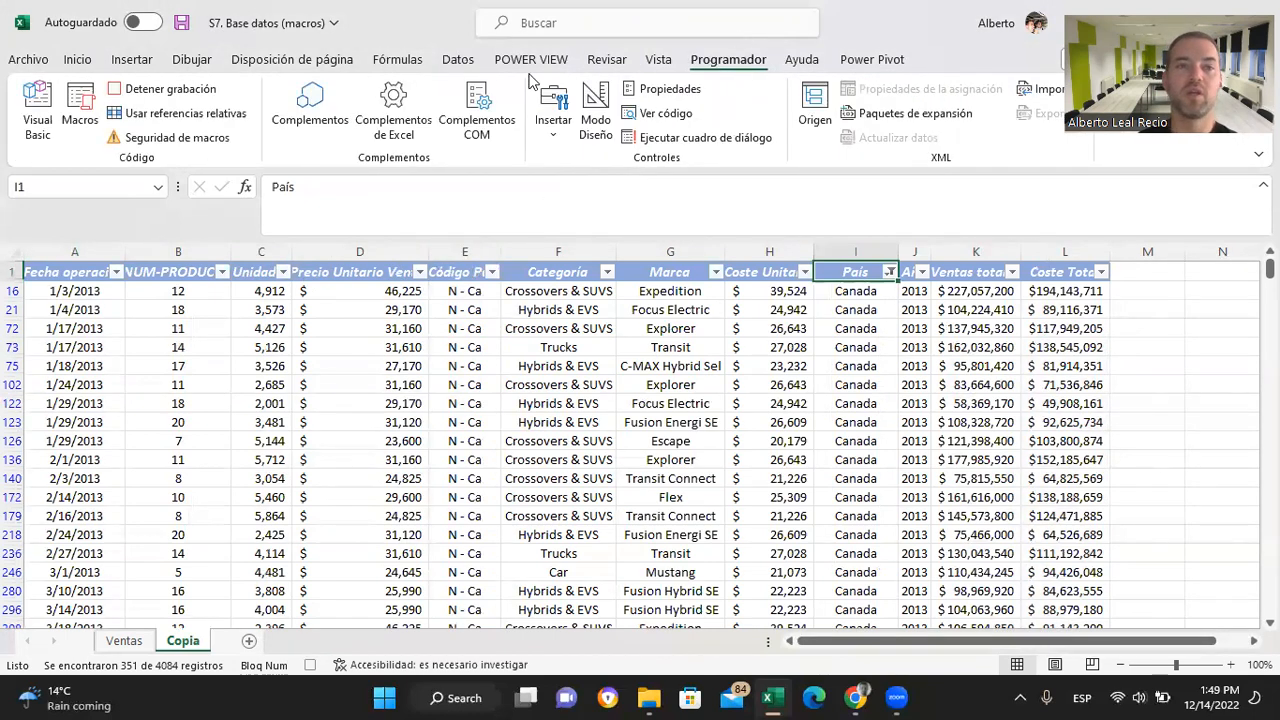
left_click(204, 92)
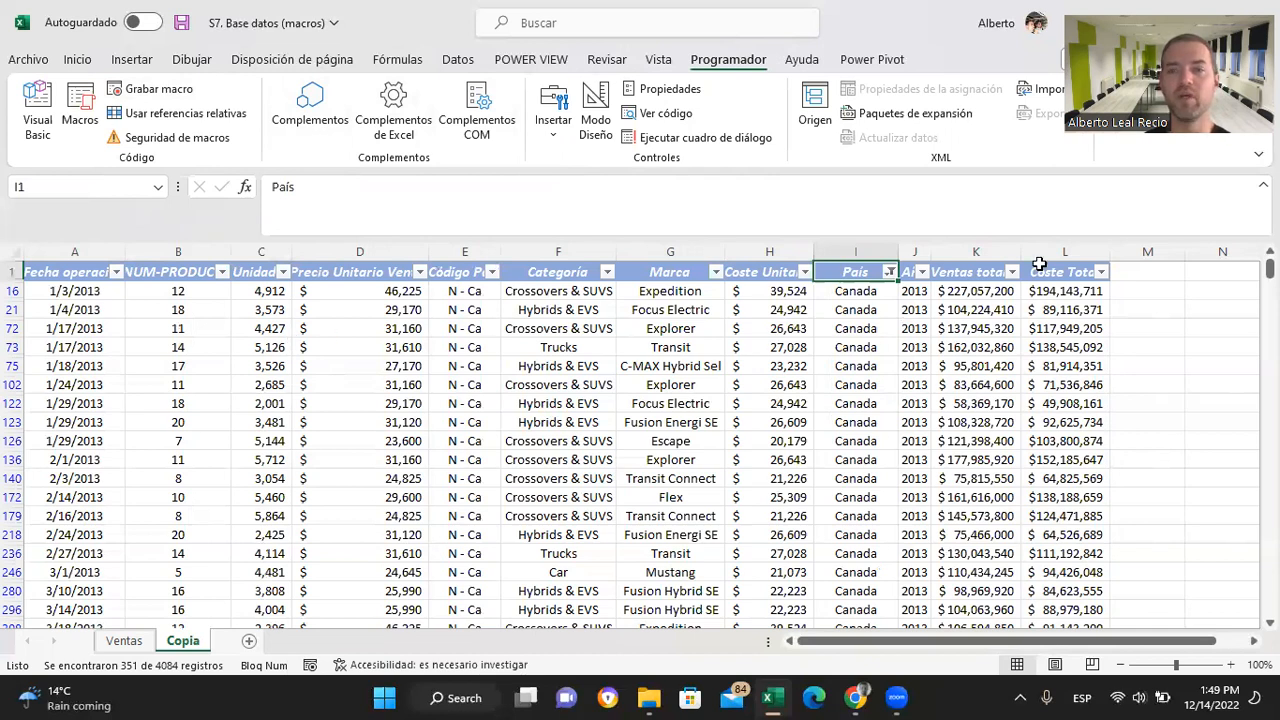
Step: Delete columns A to L of the Copia sheet to leave it empty
left_click(1045, 252)
left_click_drag(947, 260, 60, 256)
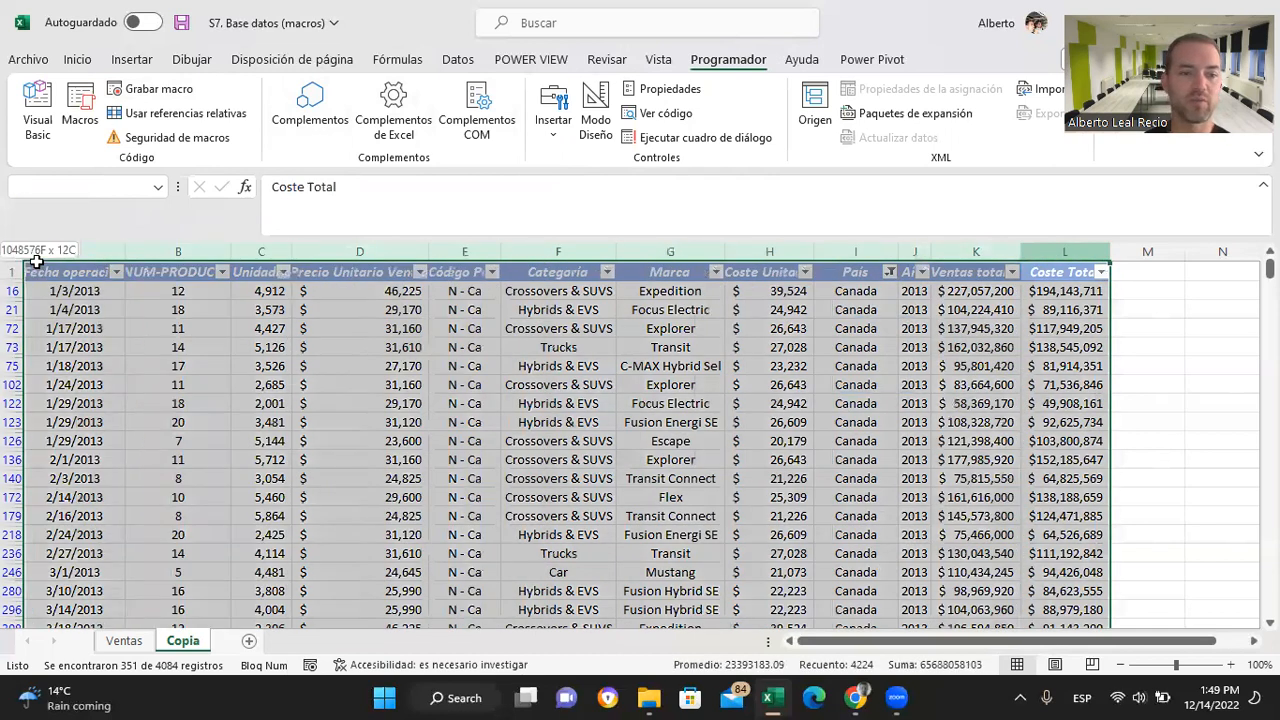
right_click(75, 255)
left_click(160, 503)
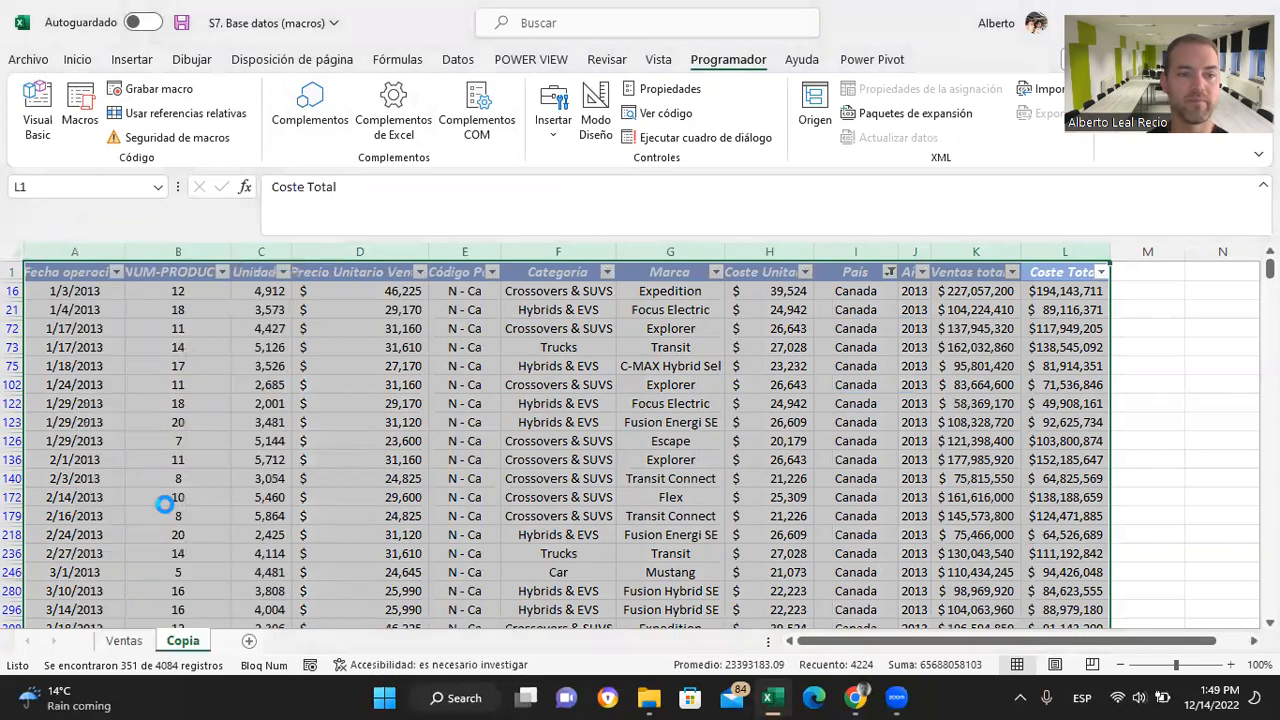
left_click(171, 293)
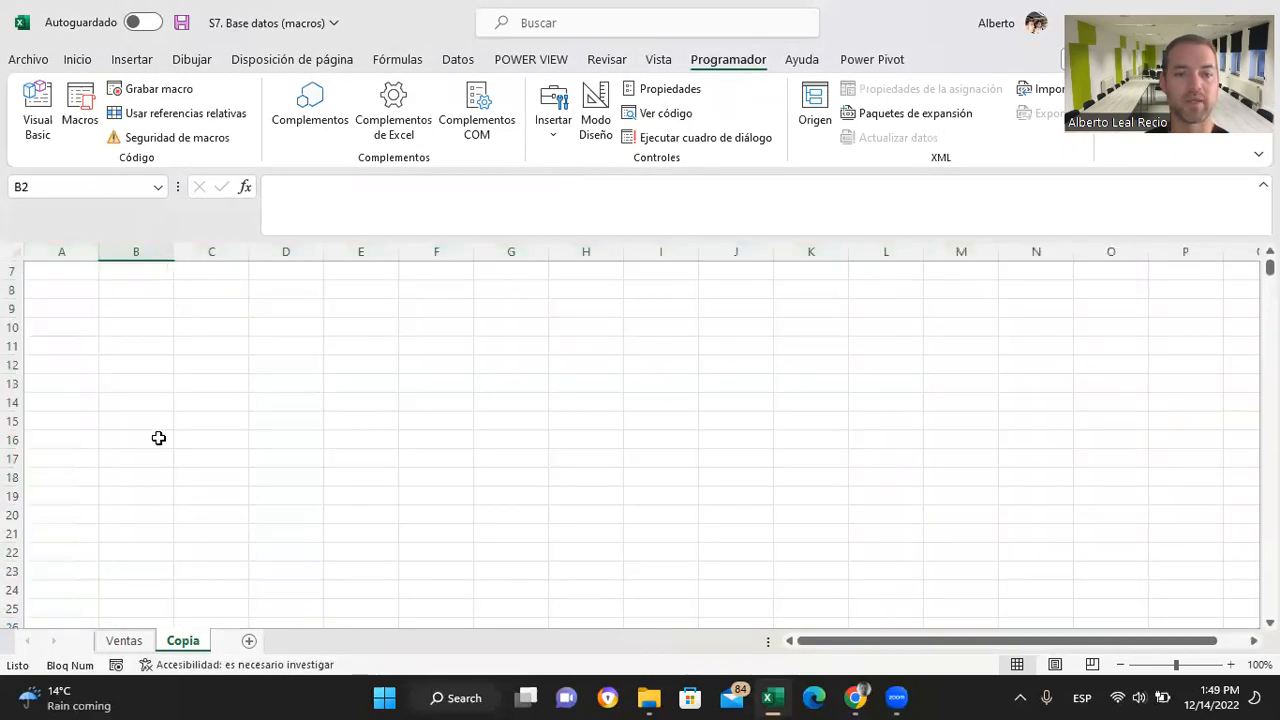
Step: Run the Tratamiento_datos macro from cell A1 of the Ventas sheet and autofit column L of the resulting Copia sheet
left_click(124, 641)
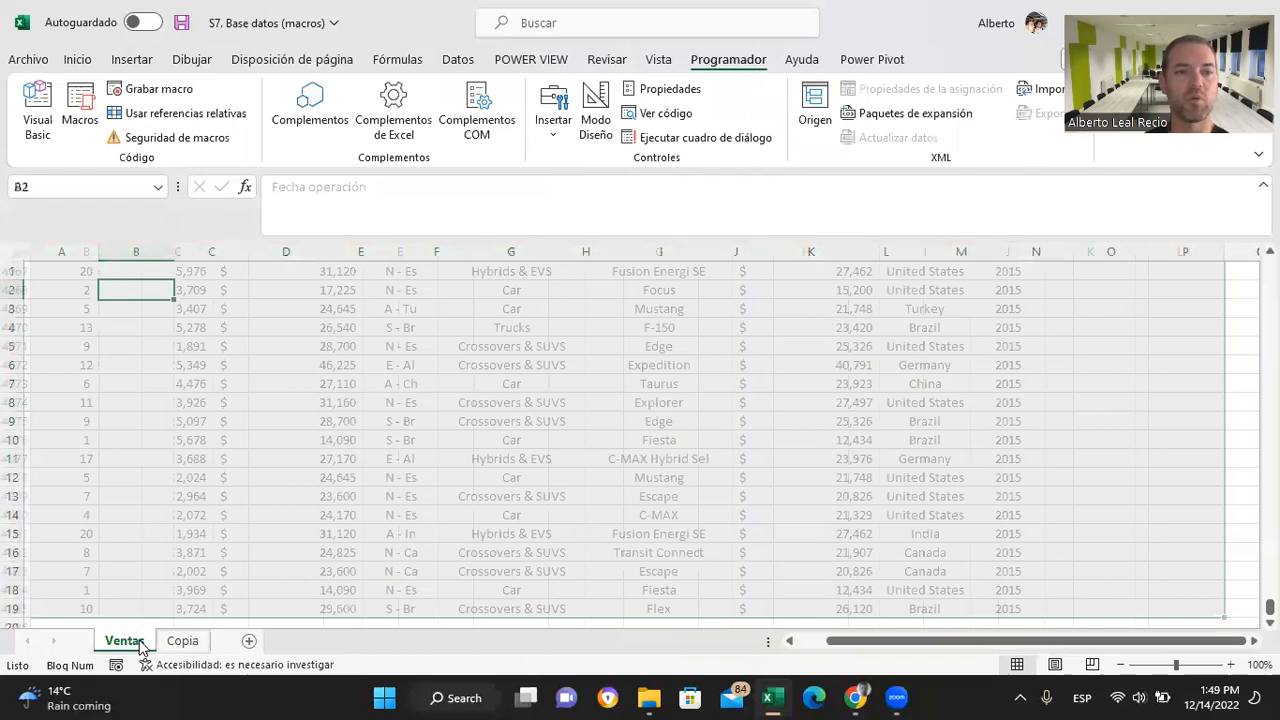
left_click(153, 441)
key("ctrl+Up")
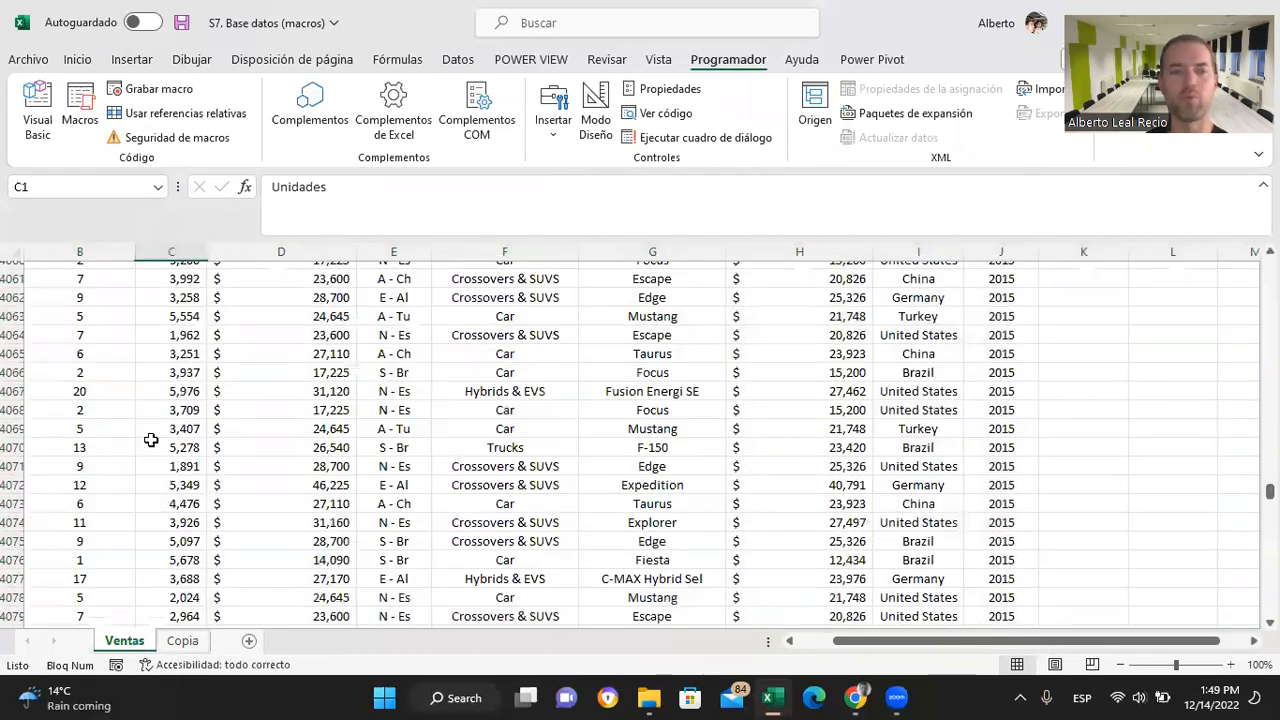
key("ctrl+Left")
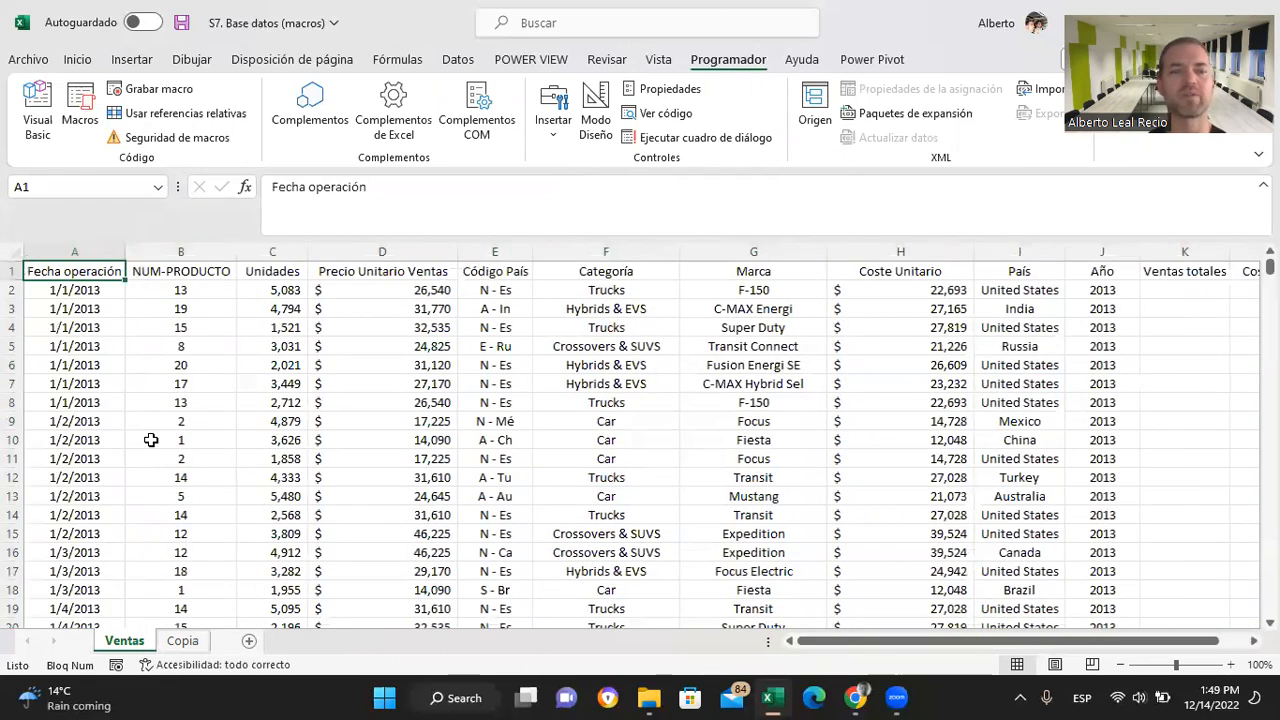
left_click(80, 108)
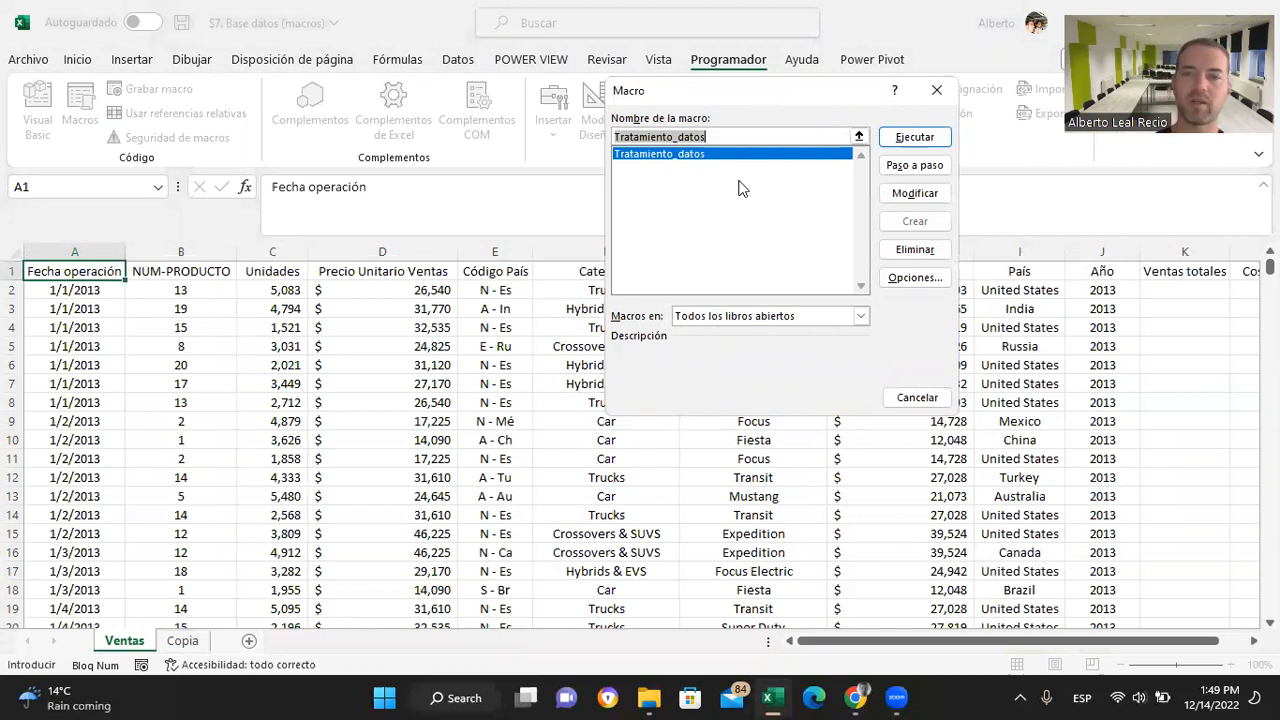
left_click(914, 137)
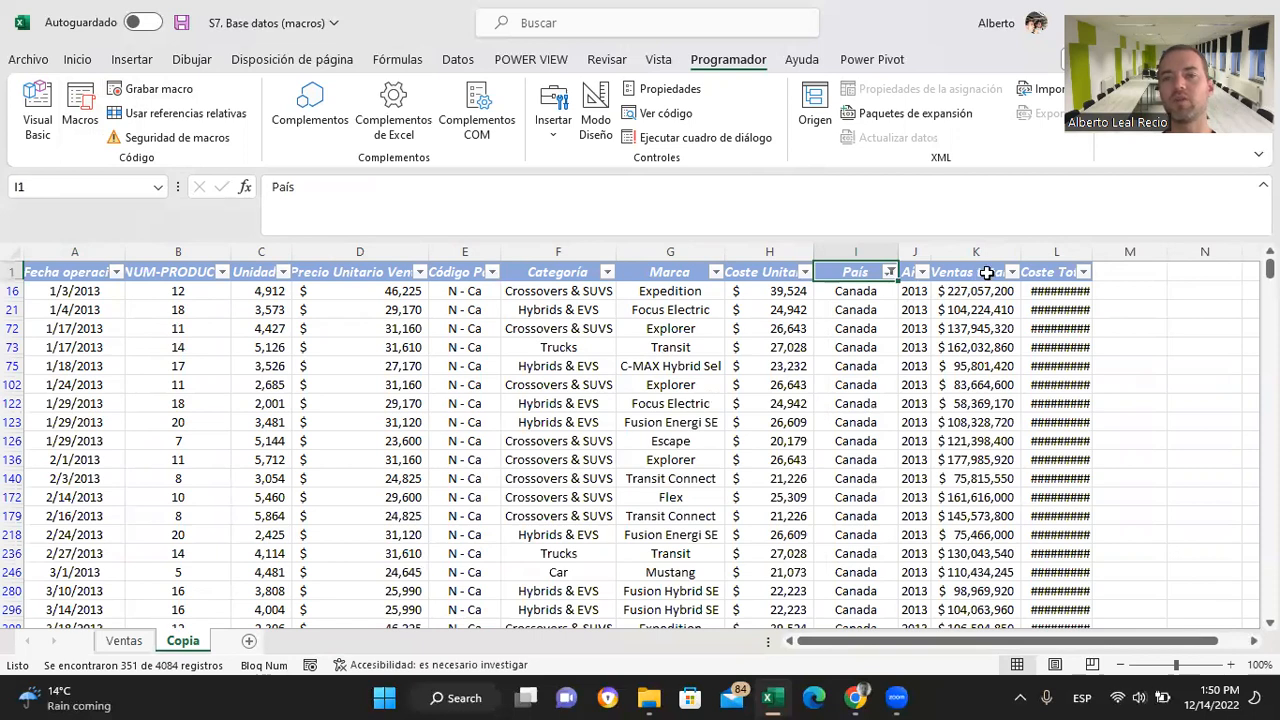
double_click(1093, 251)
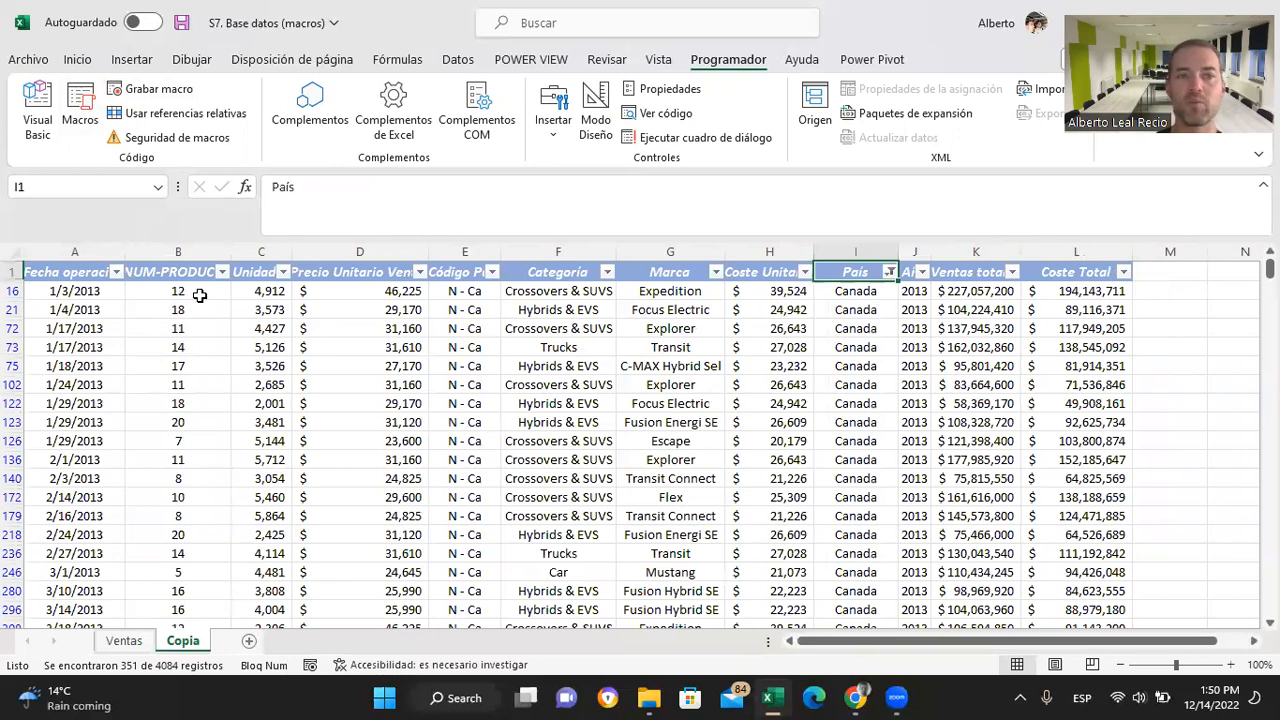
Step: Open the code of Módulo1 from the S7. Base datos (macros) project in the Visual Basic editor
left_click(35, 135)
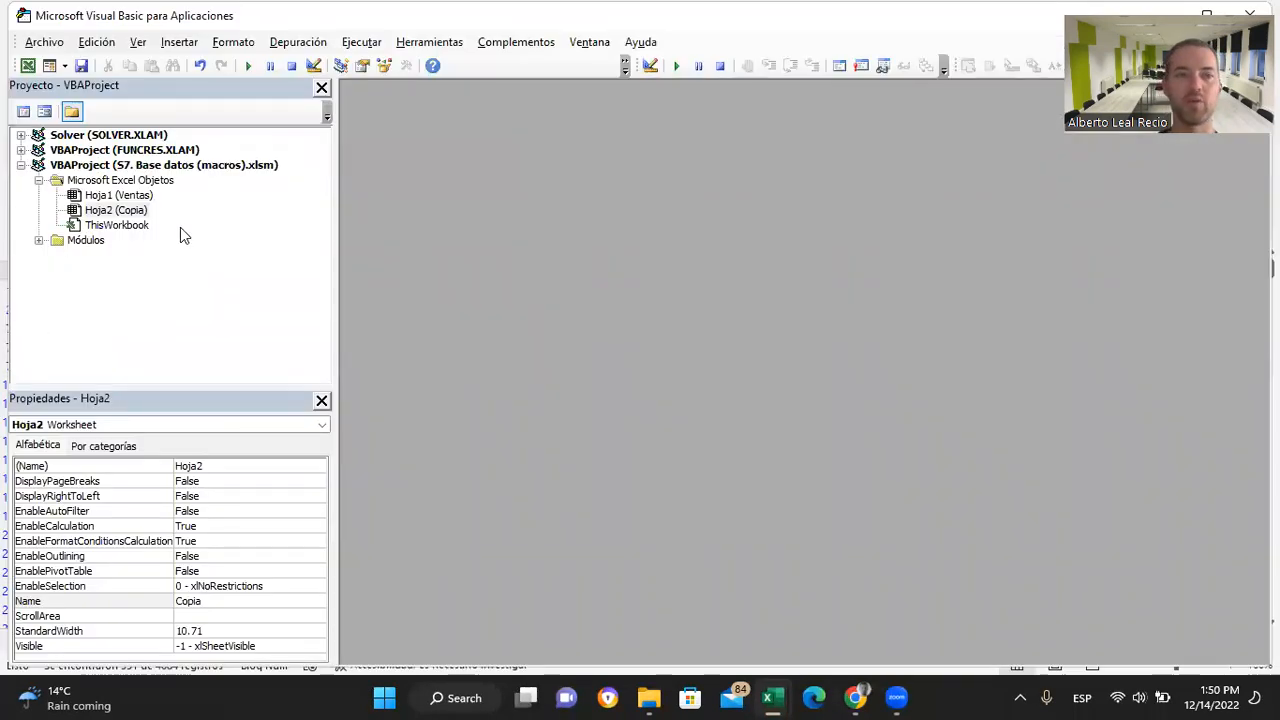
left_click(38, 241)
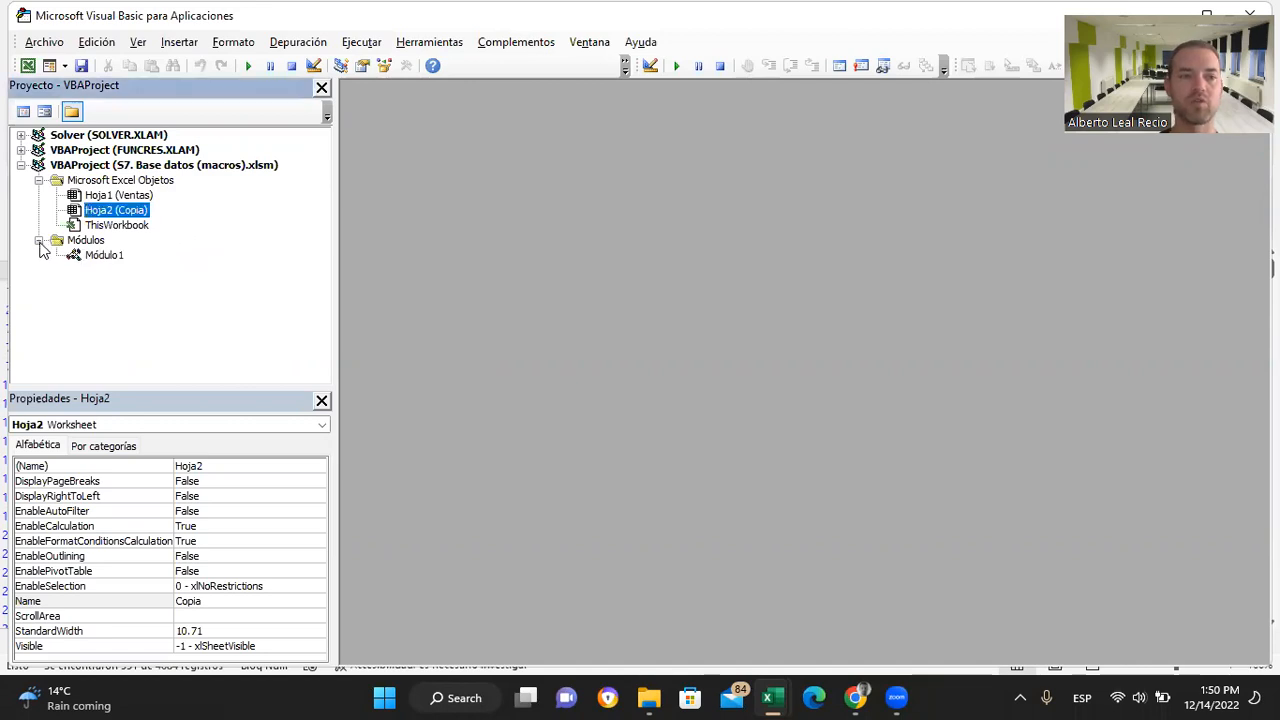
left_click(107, 260)
double_click(107, 260)
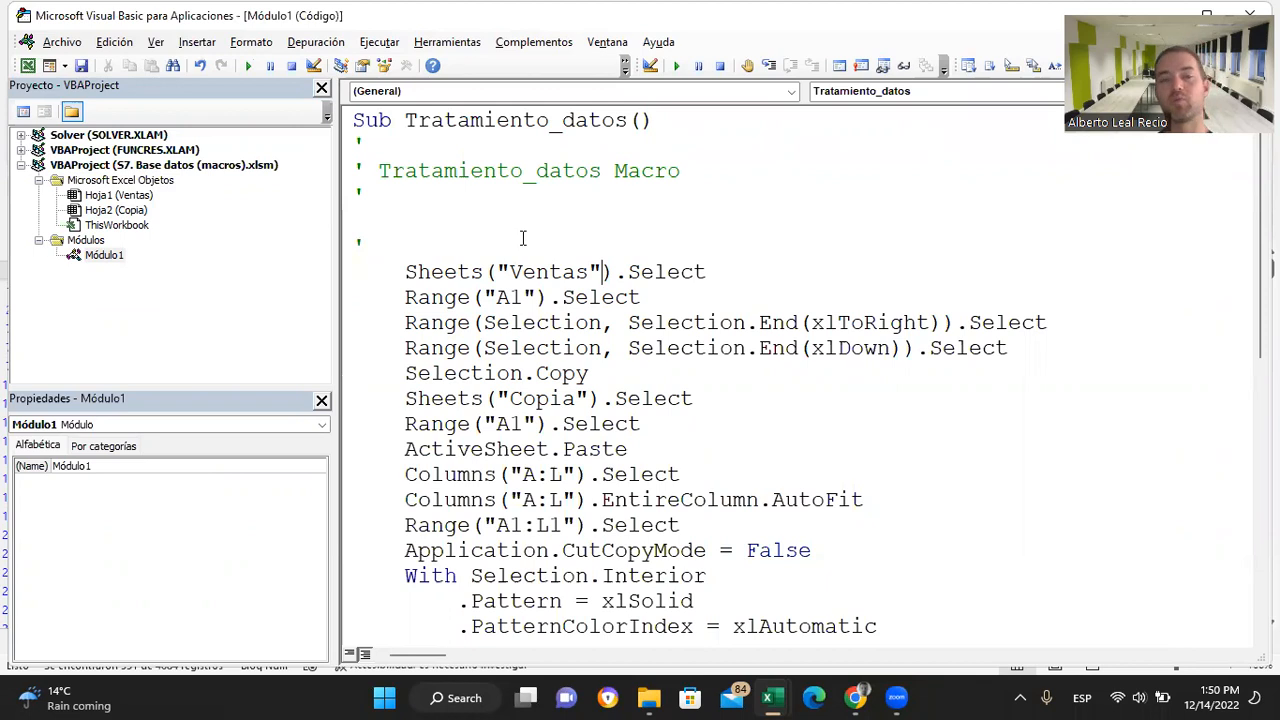
Step: Examine the recorded code of the Tratamiento_datos macro from start to end, including the AutoFill destination line
scroll(523, 236, "down", 1)
scroll(536, 236, "up", 1)
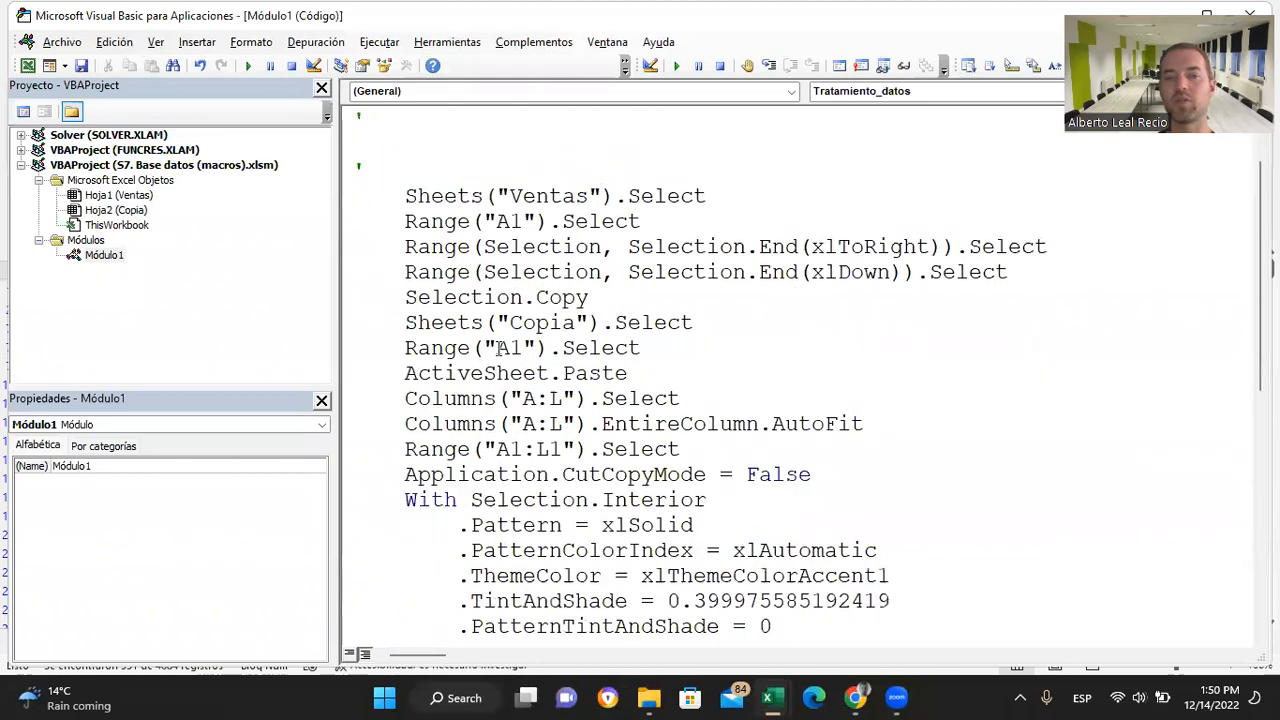
scroll(499, 347, "up", 1)
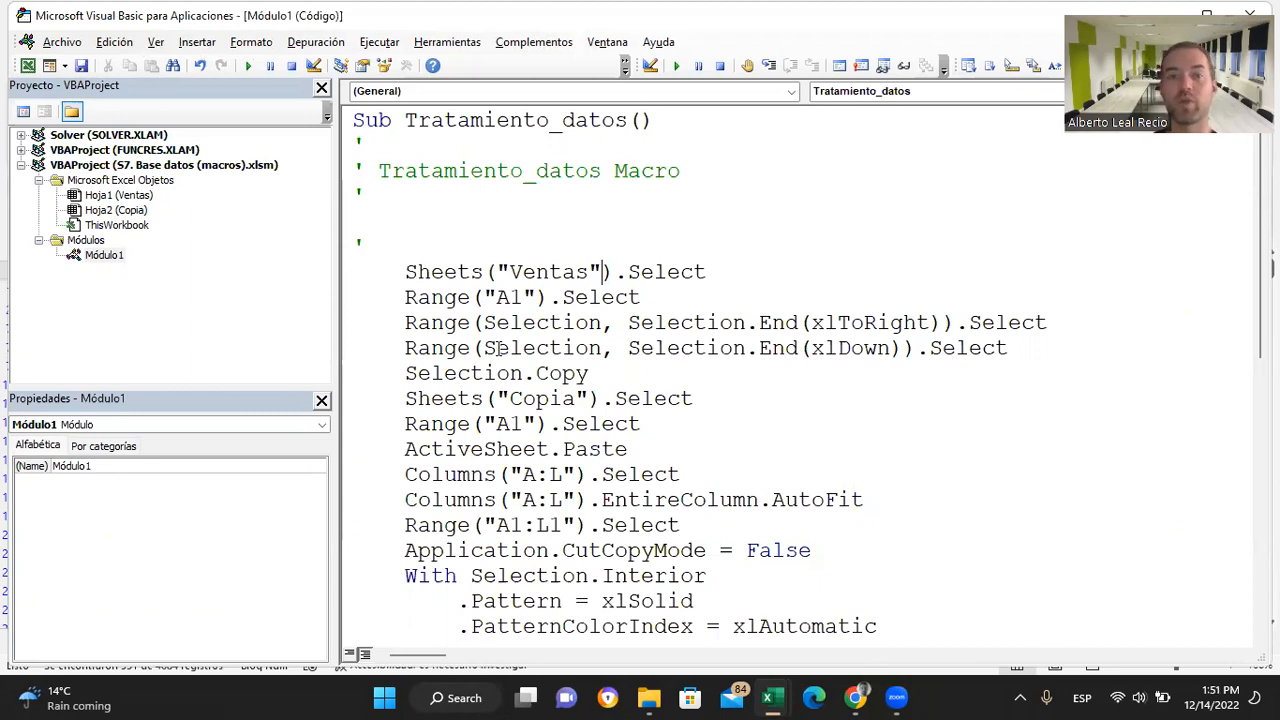
scroll(498, 347, "down", 8)
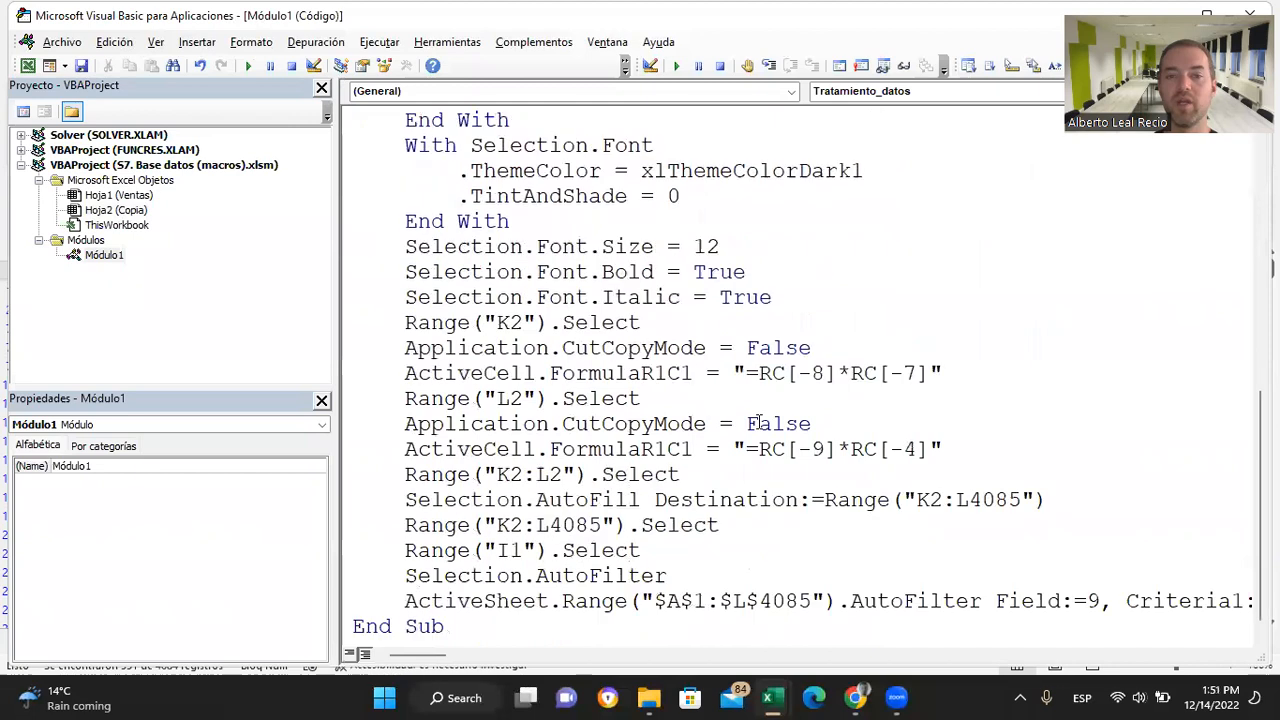
scroll(758, 424, "up", 8)
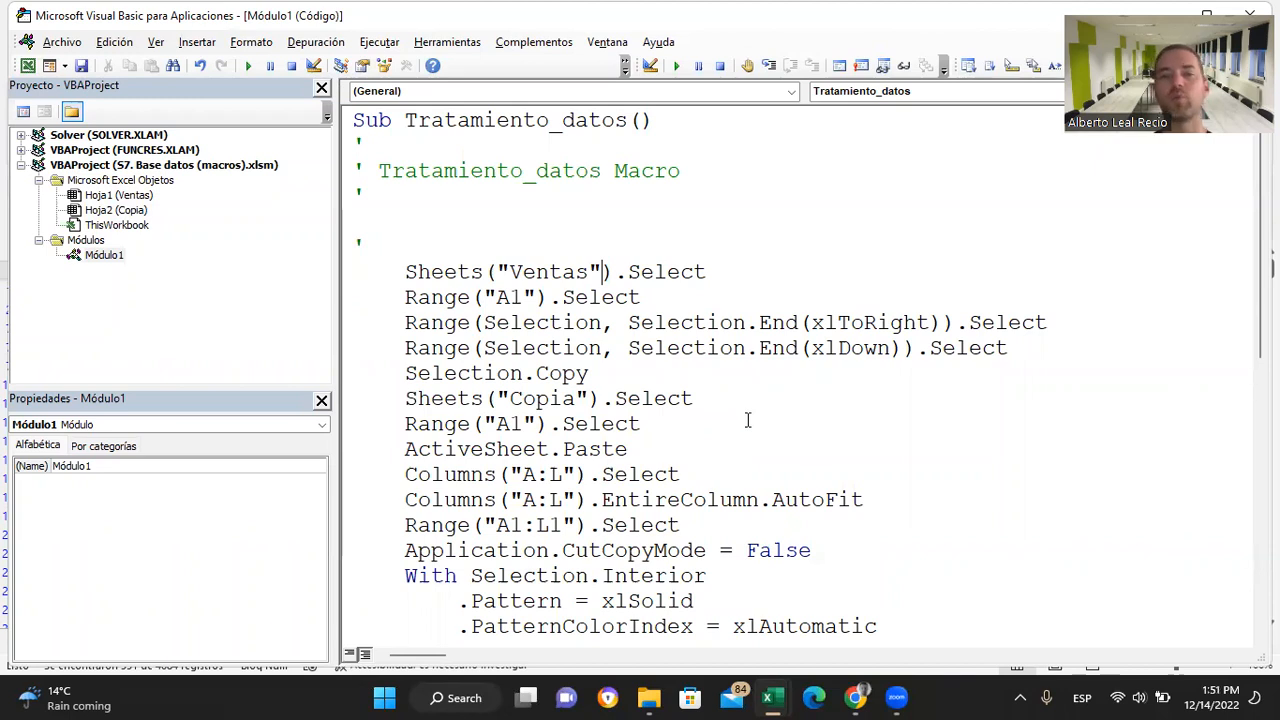
scroll(747, 420, "down", 3)
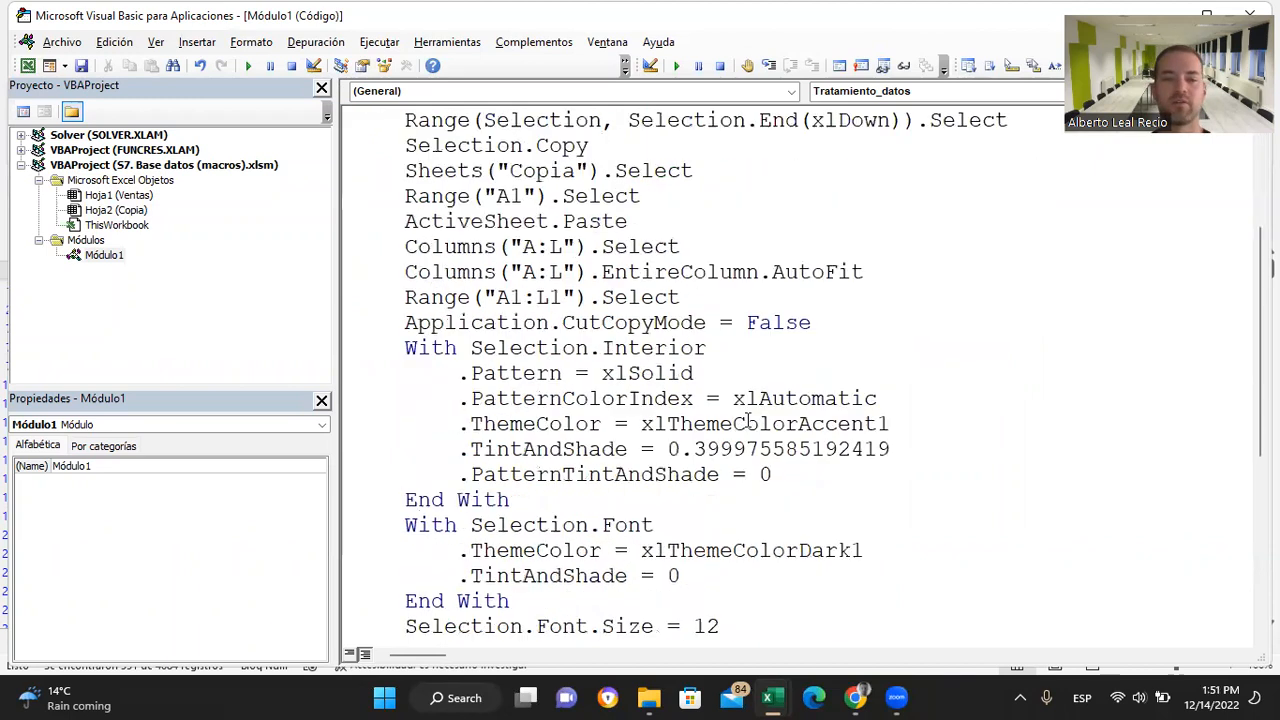
scroll(749, 368, "down", 5)
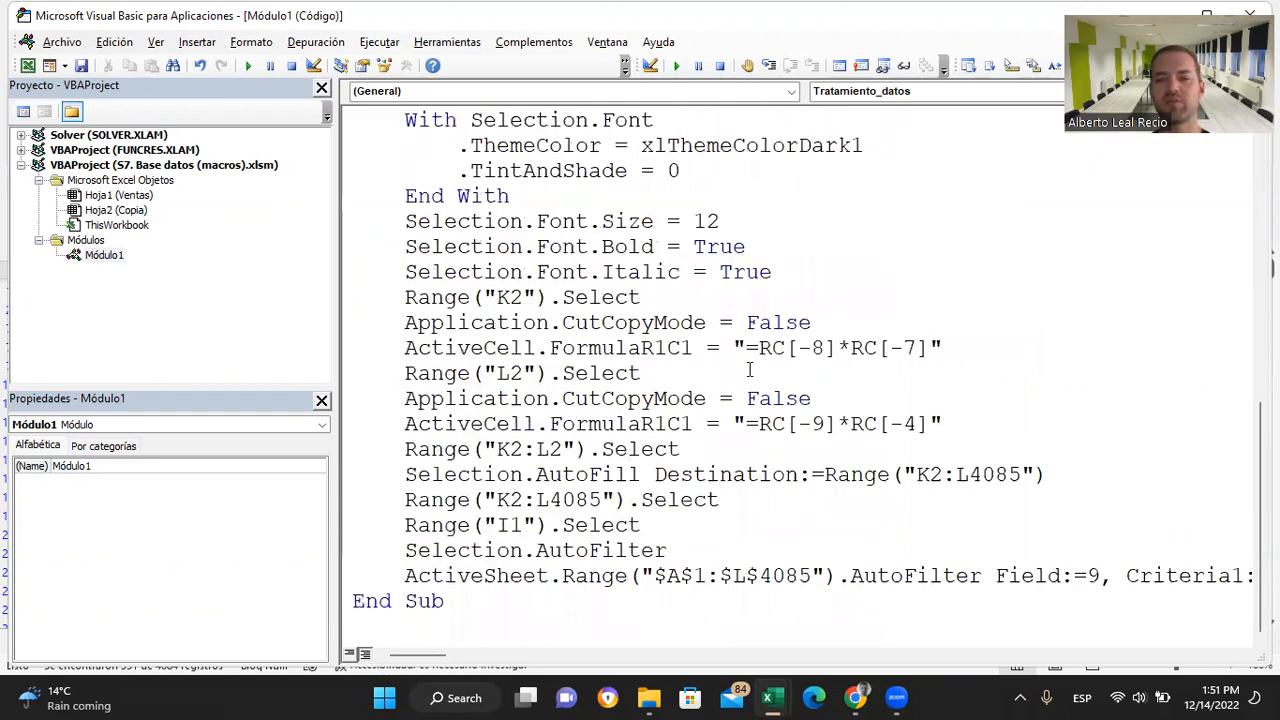
left_click_drag(405, 474, 1037, 474)
left_click(1022, 476)
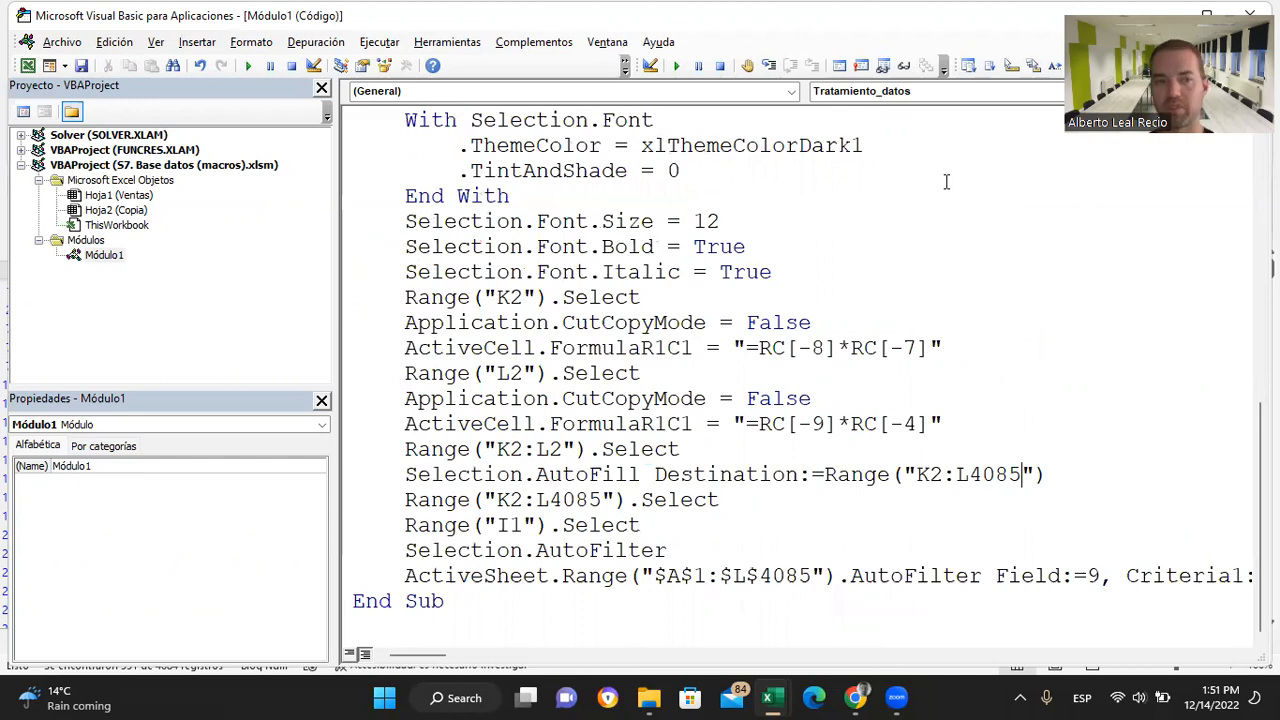
Step: Return to the Copia sheet of the workbook and save the file
key("alt+F11")
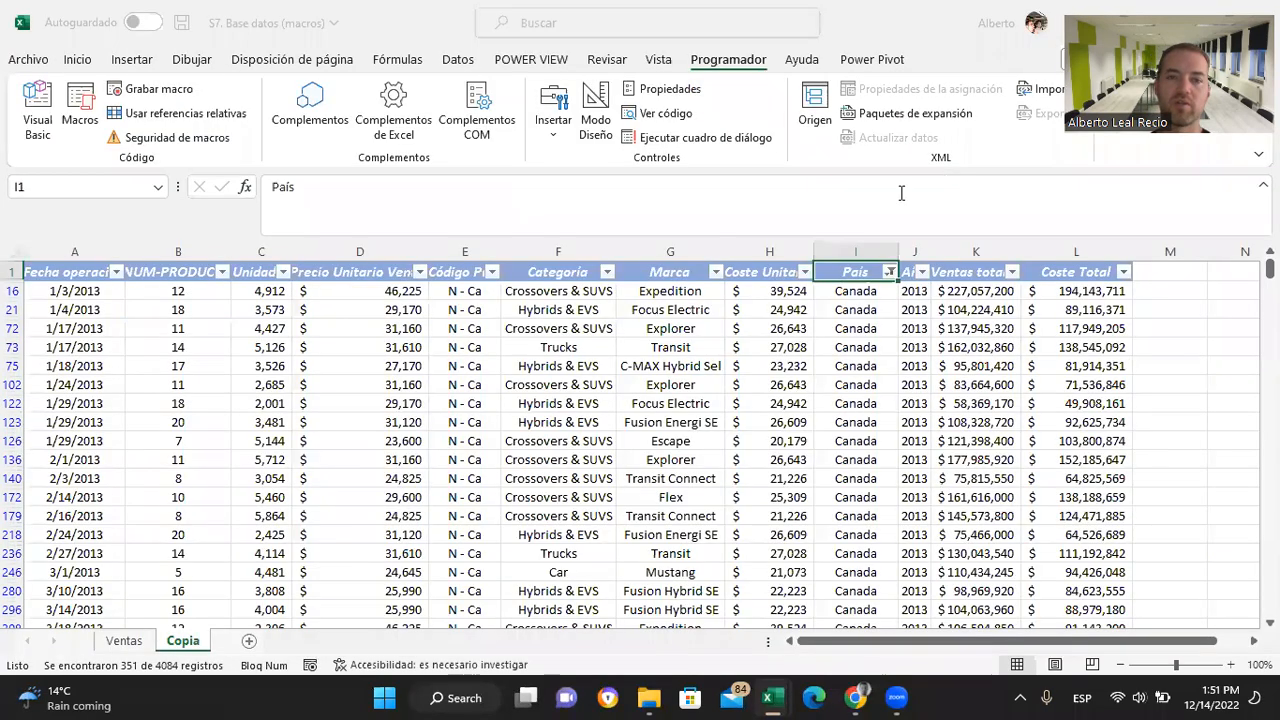
left_click(636, 370)
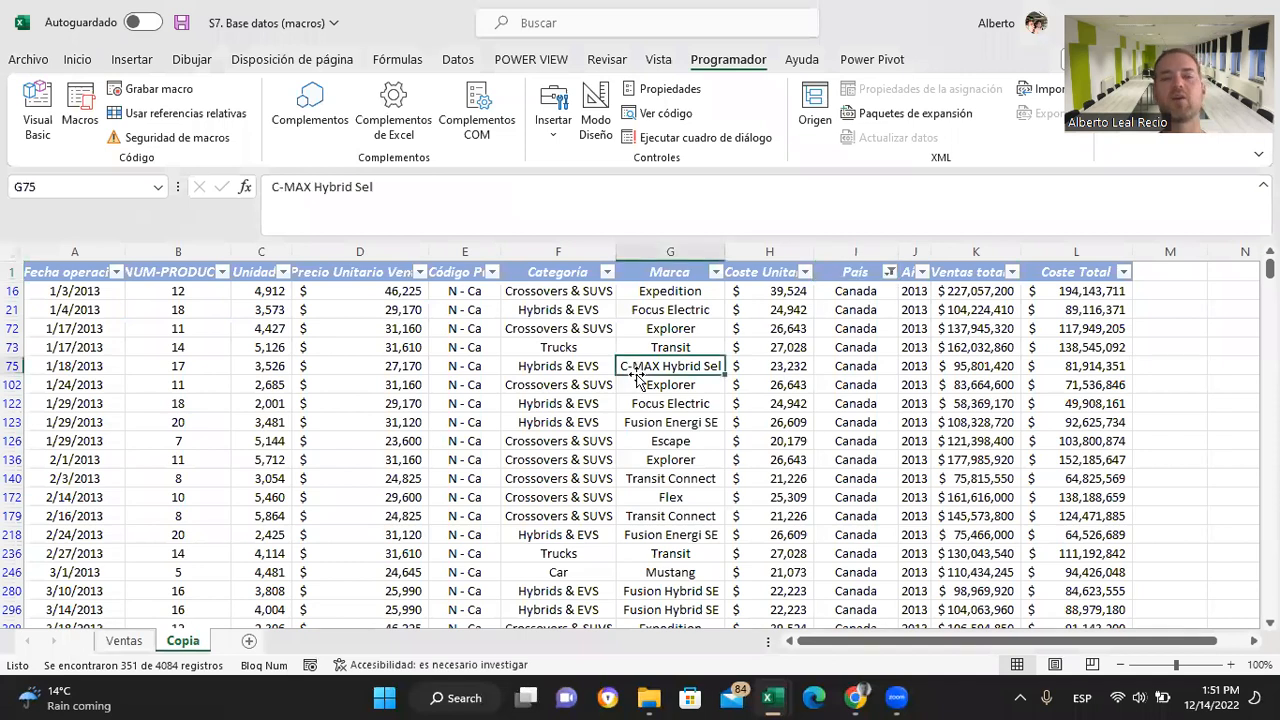
left_click(182, 23)
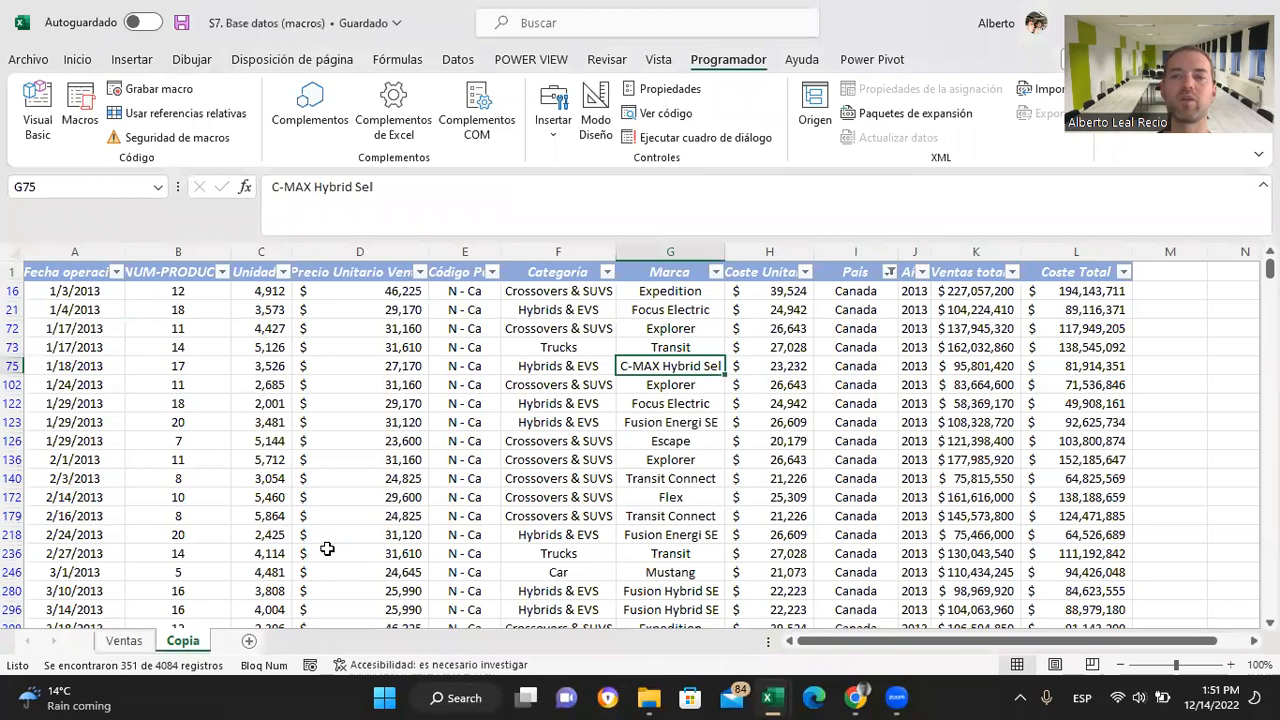
Step: Add a new worksheet after Copia and name it TDs
left_click(251, 642)
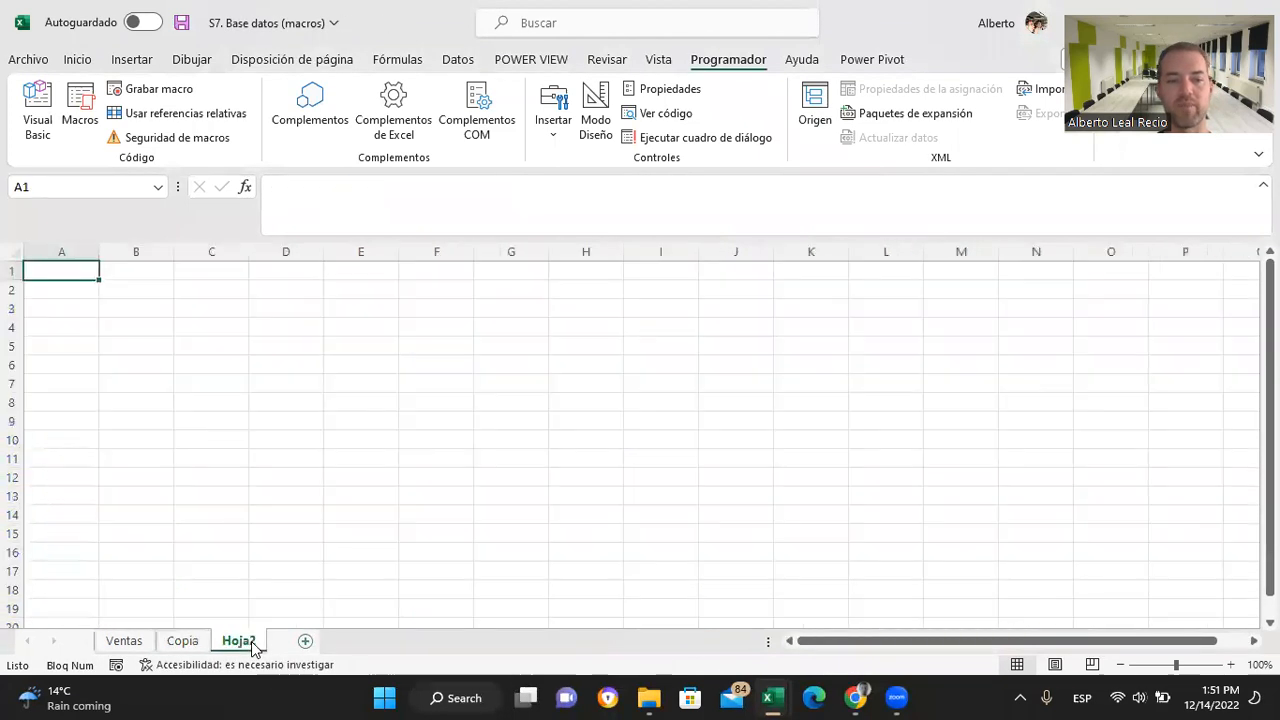
double_click(251, 641)
type("TD")
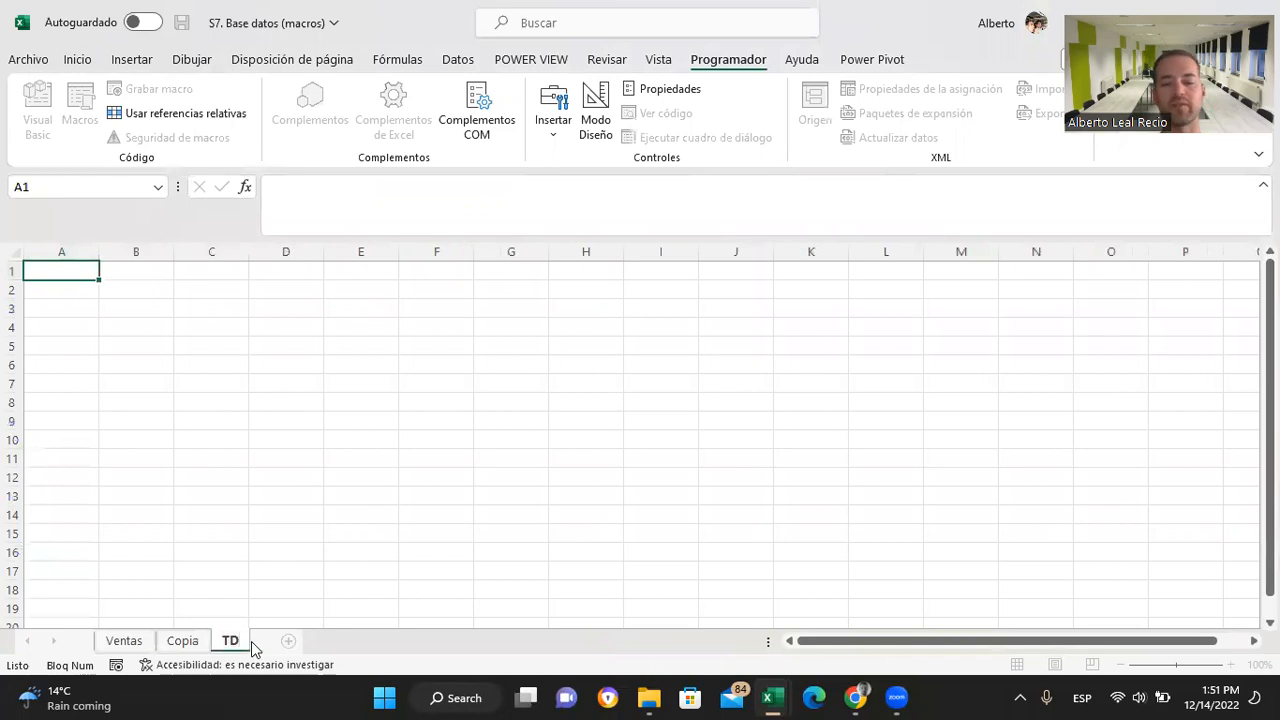
type("s")
key("Return")
left_click(83, 310)
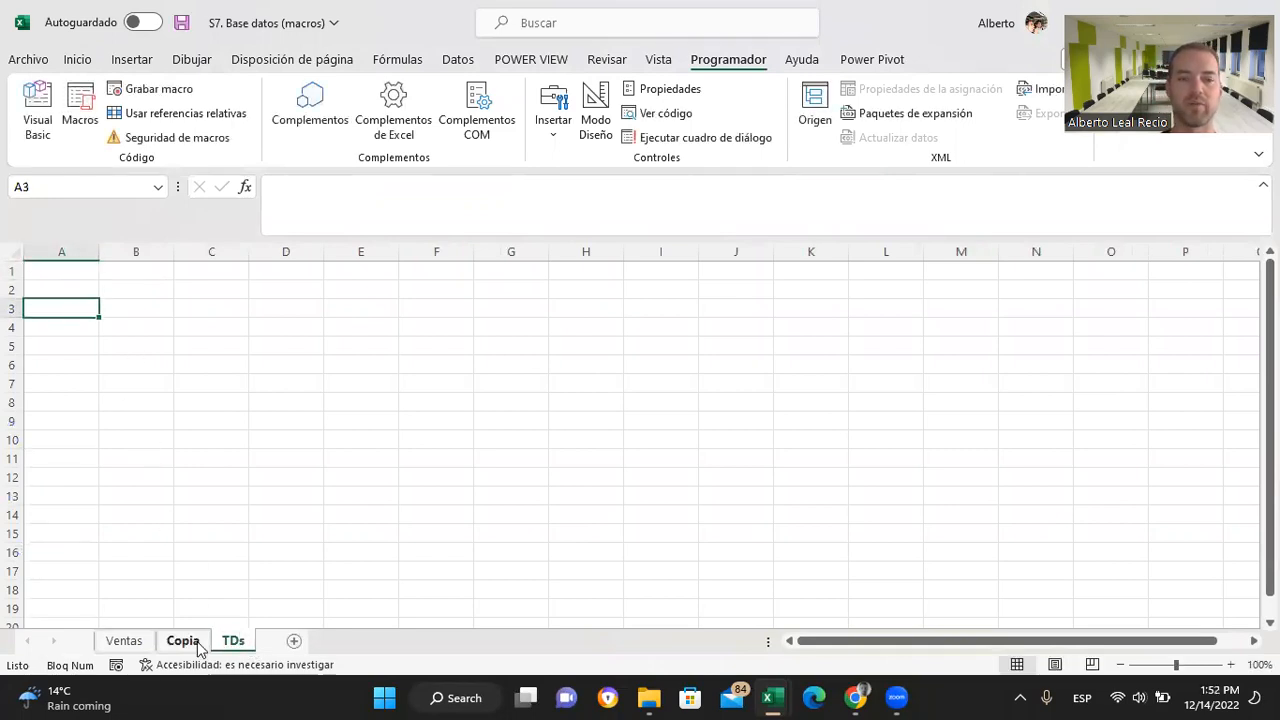
Step: Remove the filters from the header row of the Copia sheet
left_click(197, 641)
left_click(783, 273)
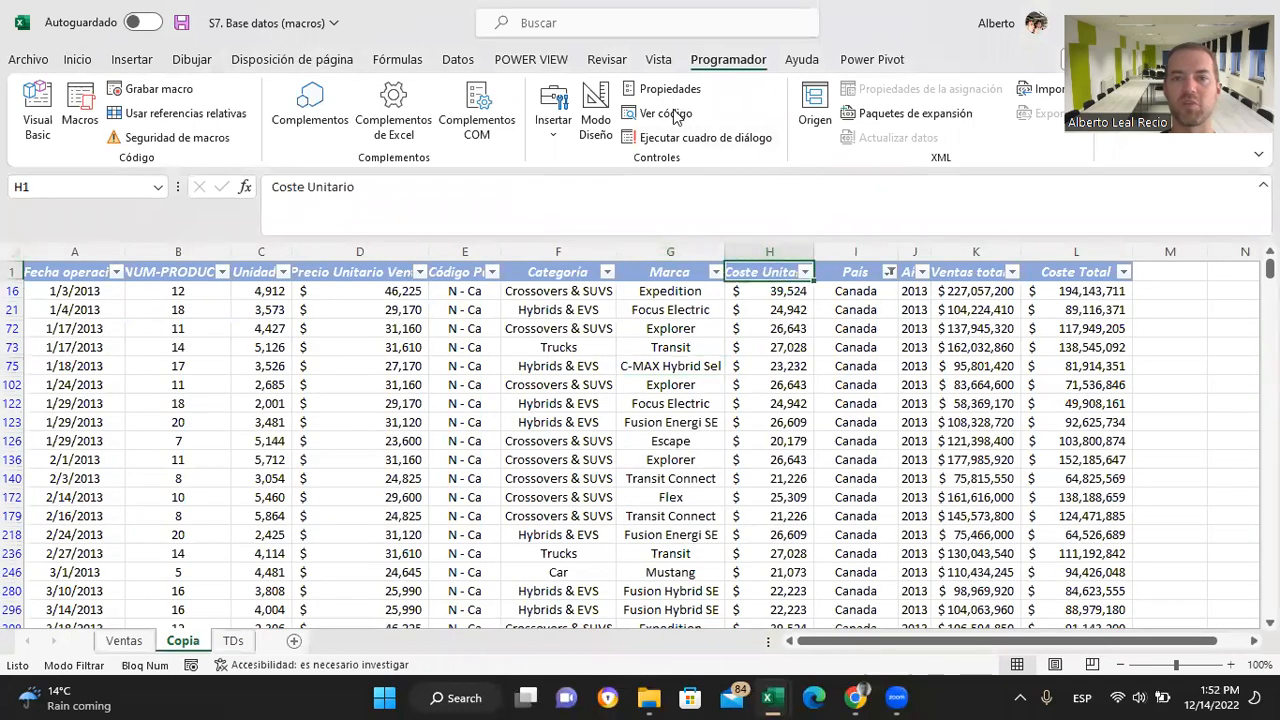
left_click(88, 62)
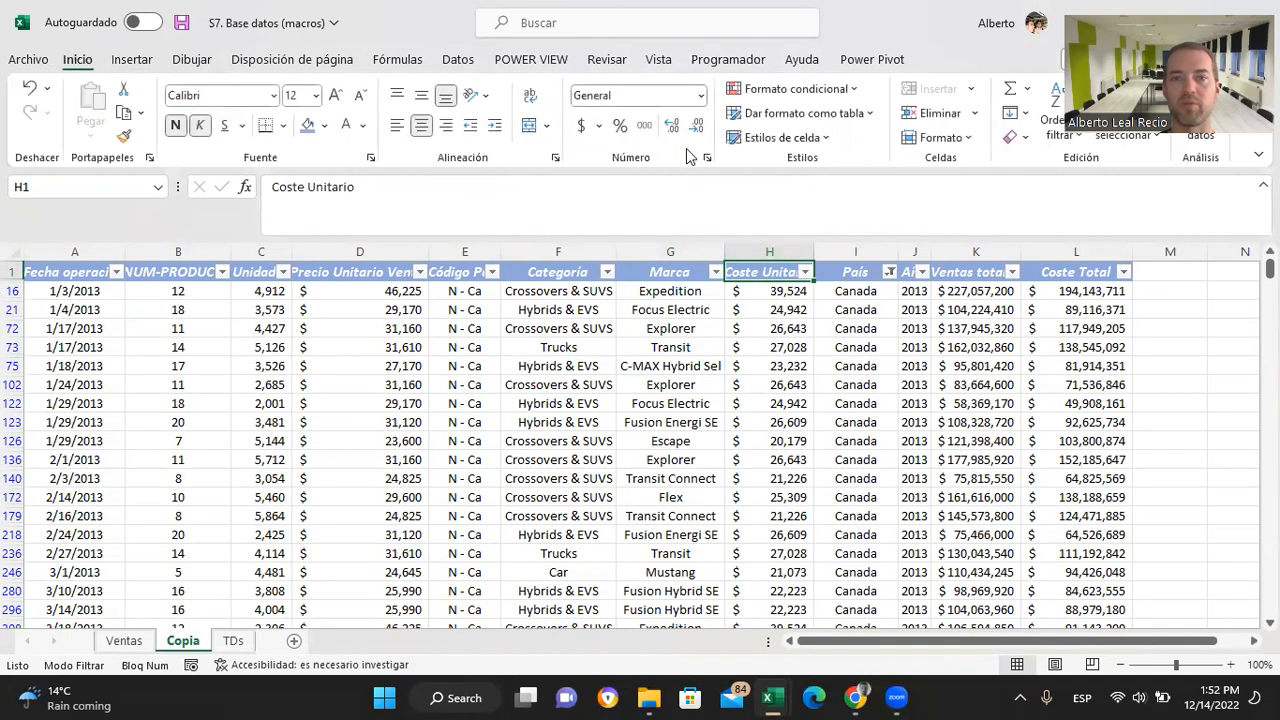
left_click(458, 60)
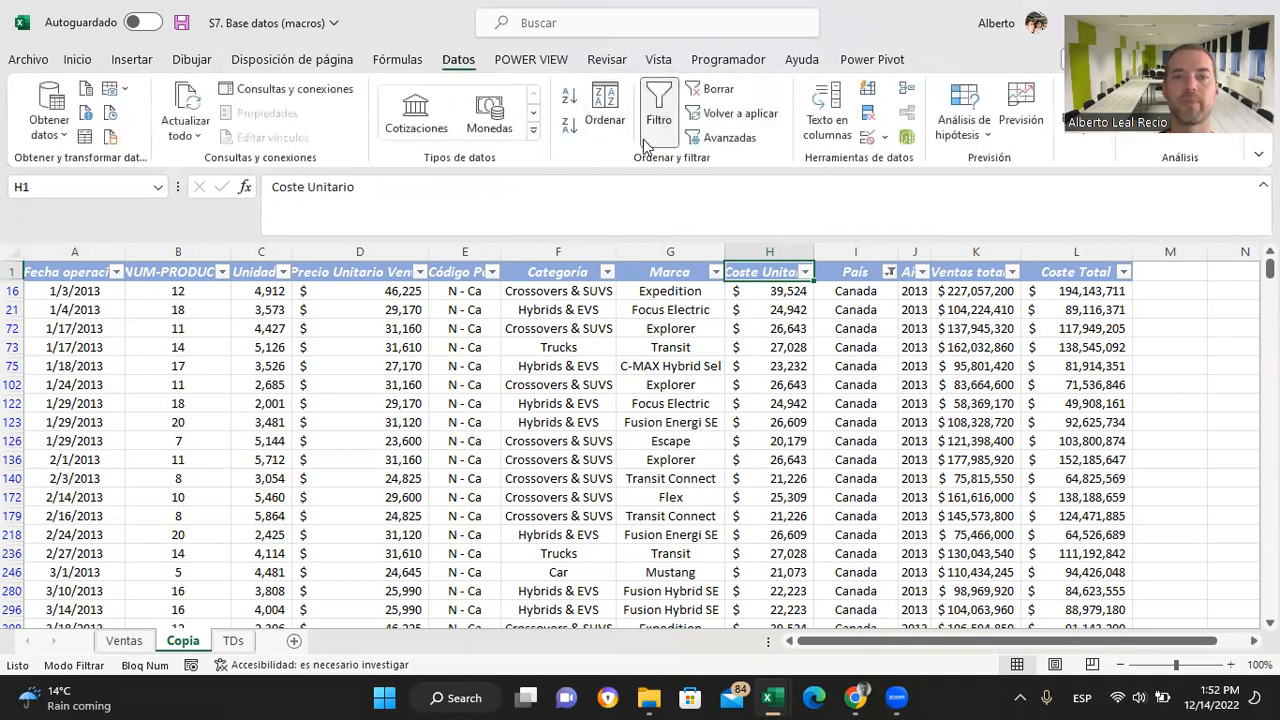
left_click(658, 105)
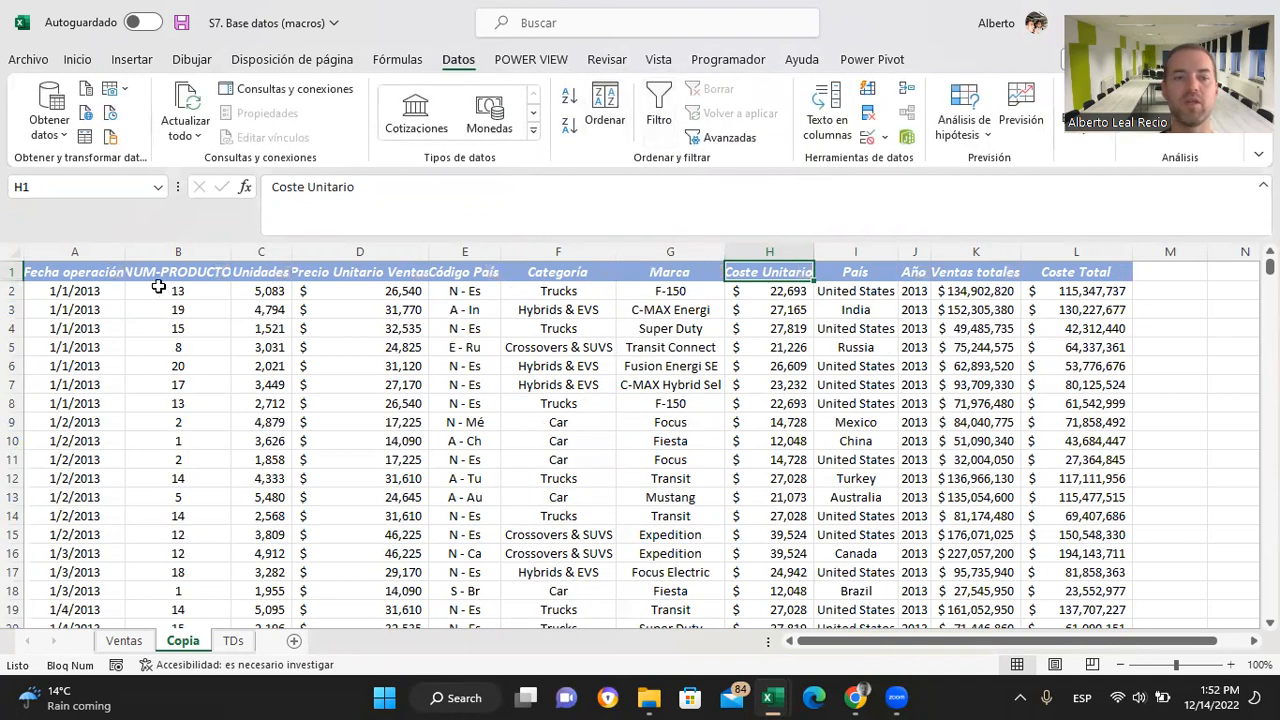
Step: Insert a pivot table from range A1:L4085 of the Copia sheet, placed in cell A4 of the existing TDs sheet
left_click(90, 282)
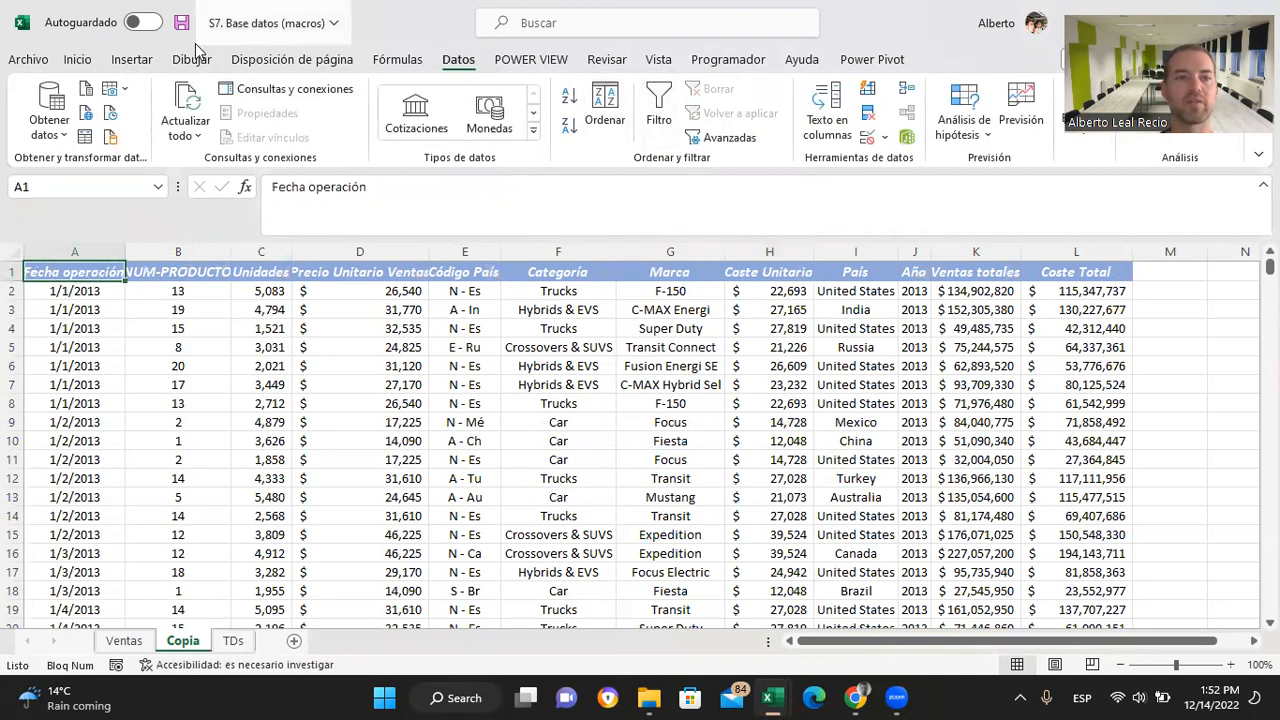
left_click(132, 60)
left_click(70, 137)
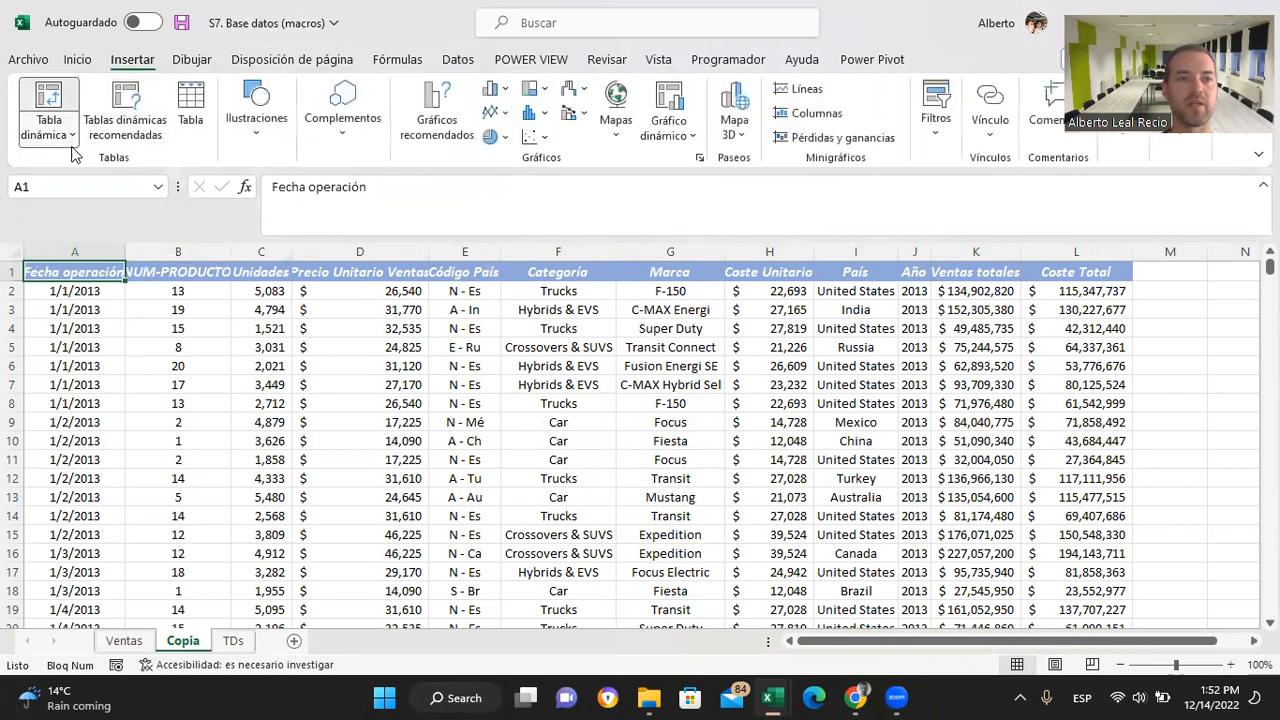
left_click(94, 166)
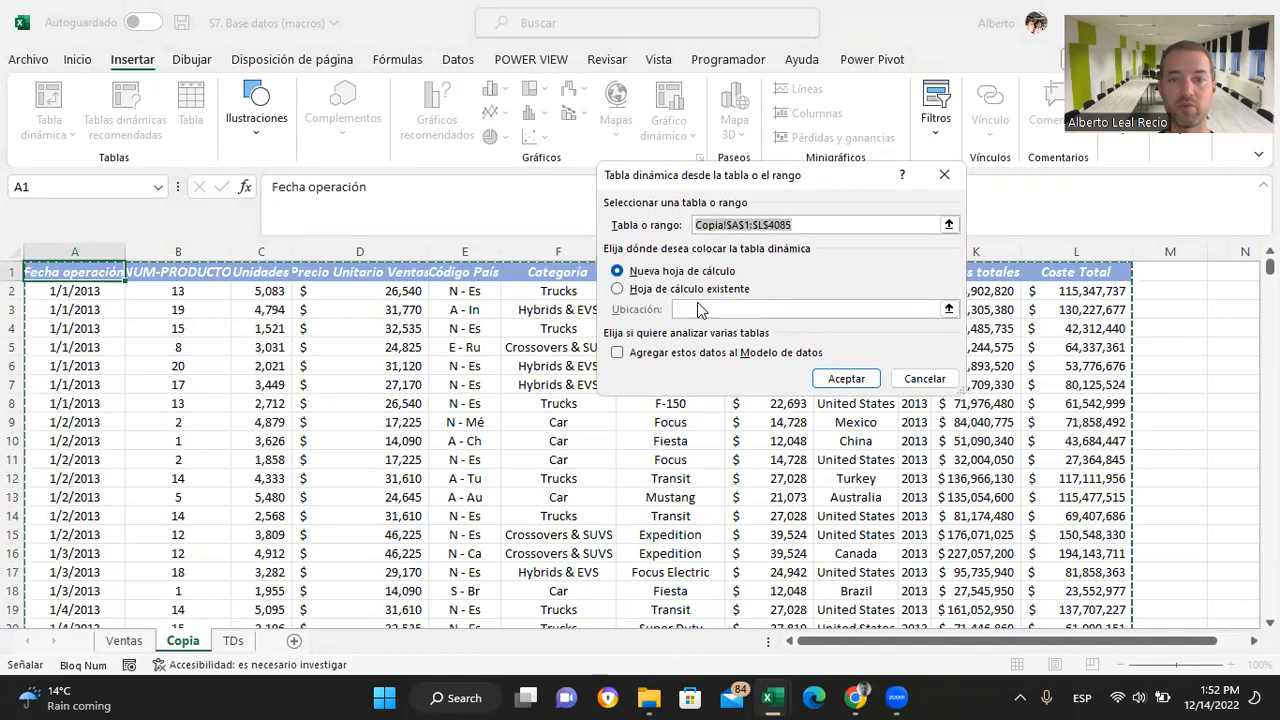
left_click(655, 291)
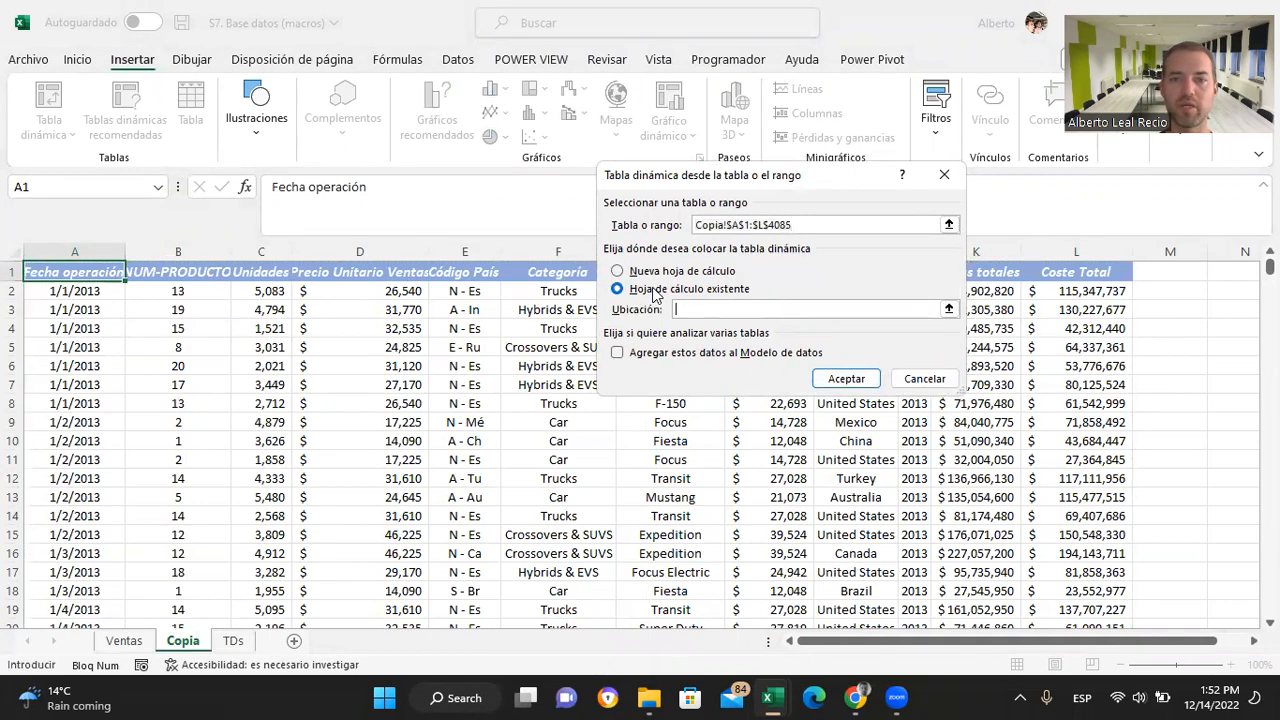
left_click(948, 309)
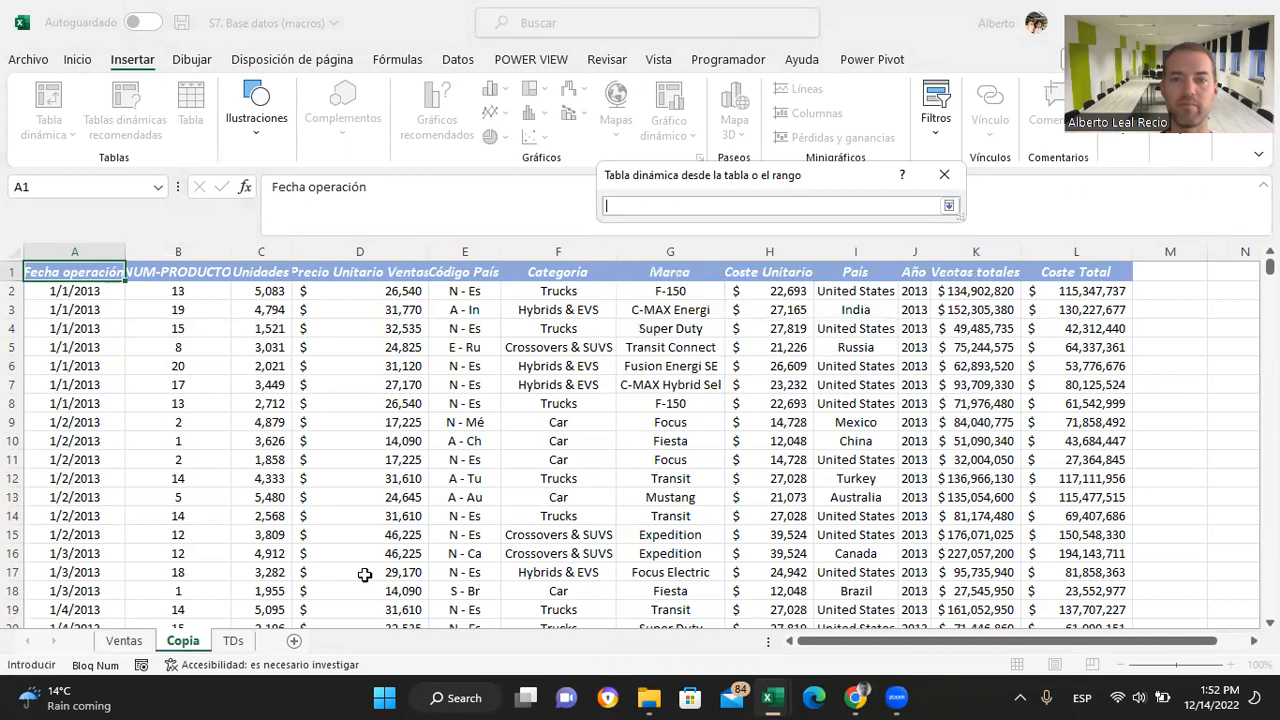
left_click(233, 640)
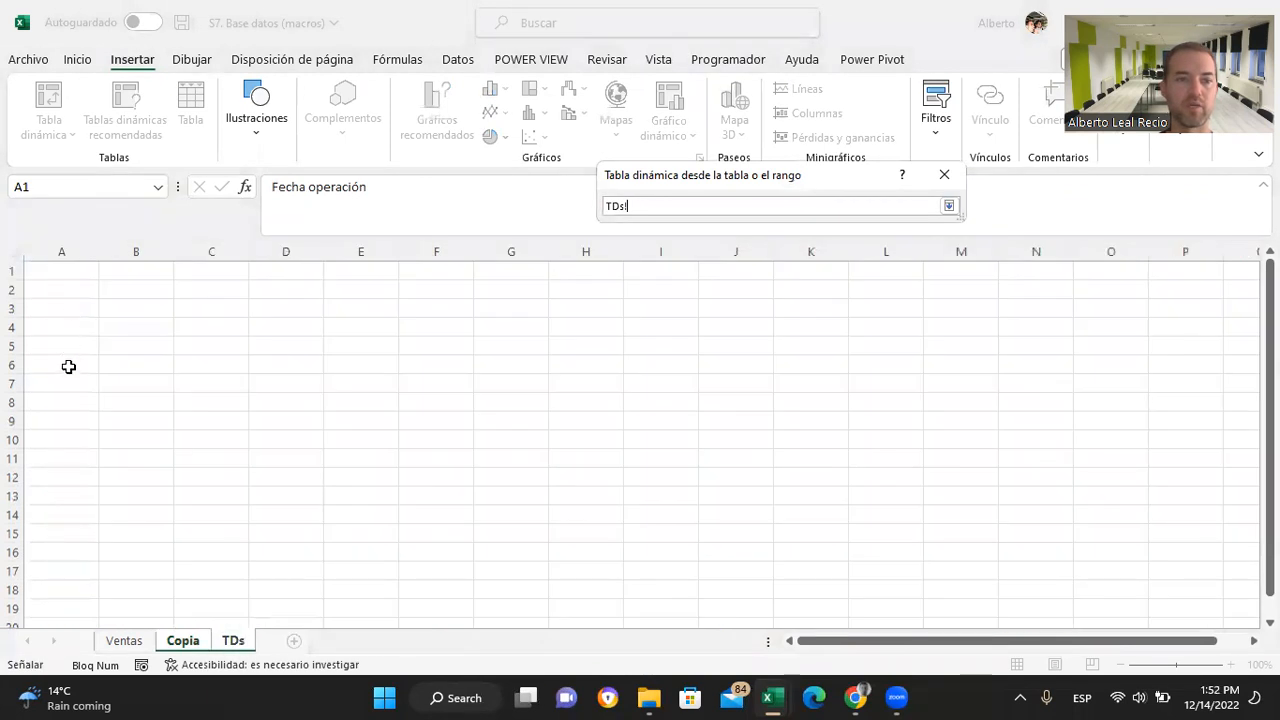
left_click(66, 328)
key("Return")
left_click(866, 382)
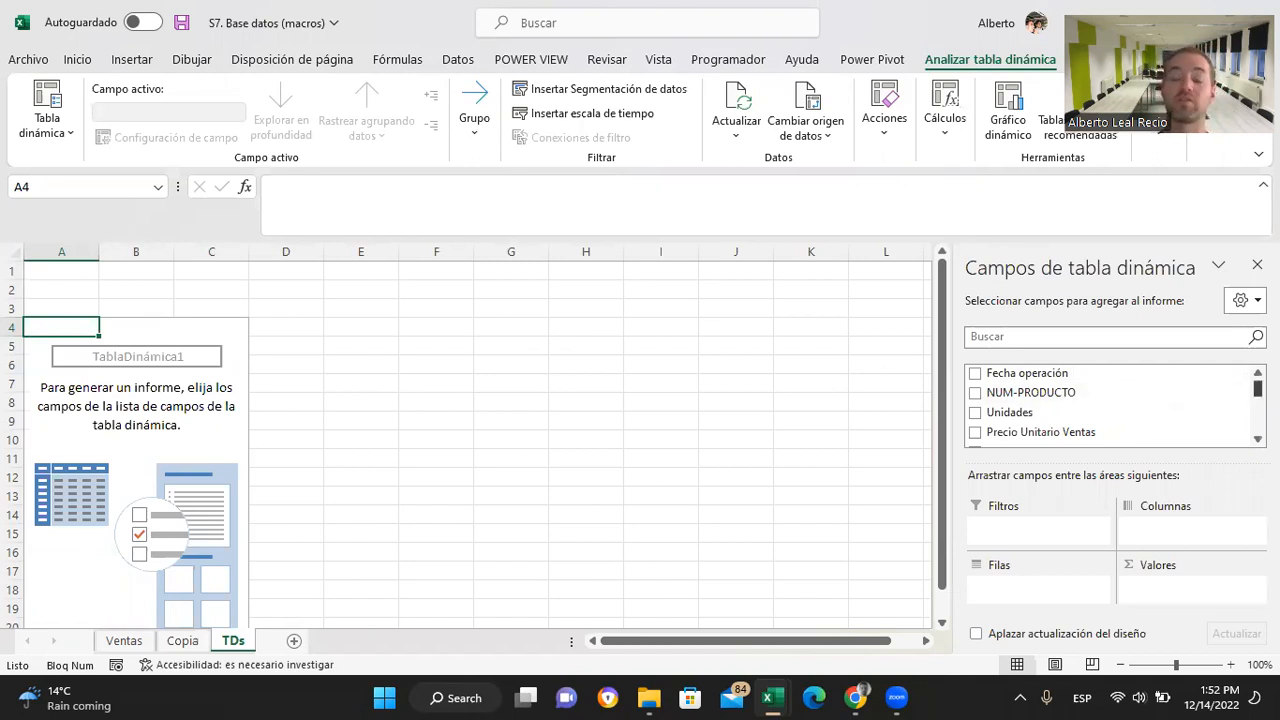
Step: Review the fields available for the new pivot table
scroll(1110, 405, "down", 3)
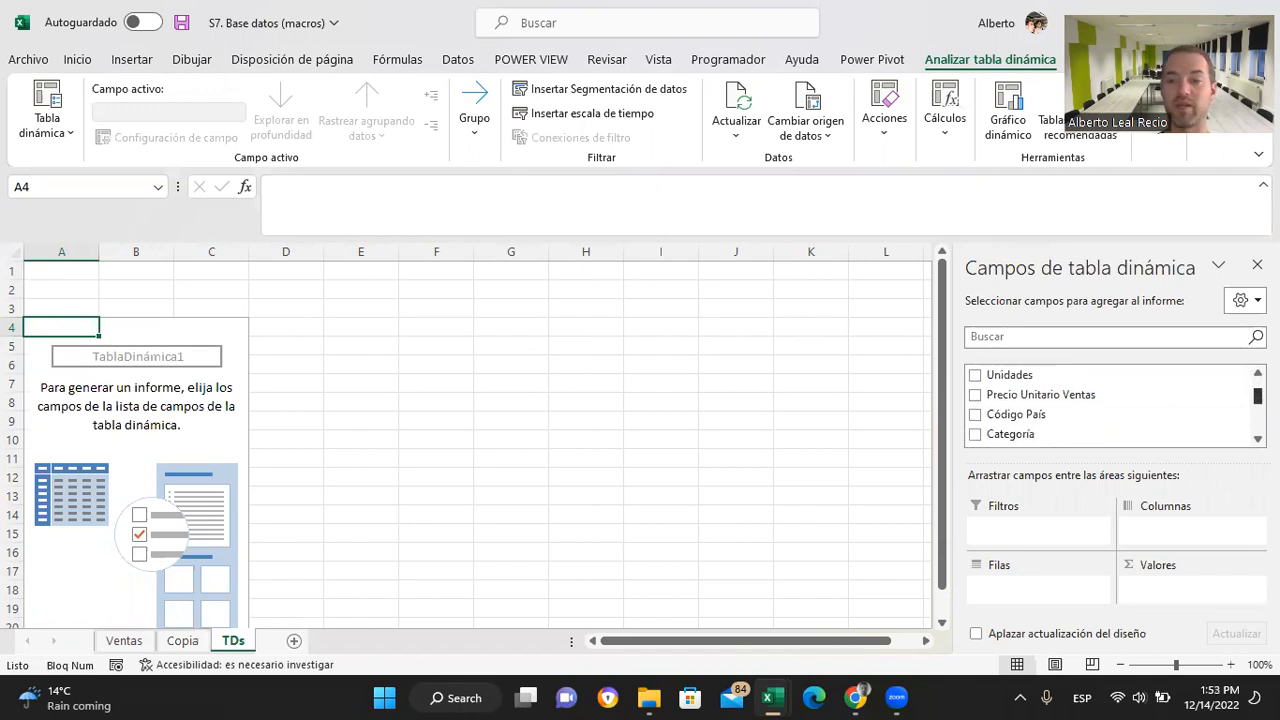
scroll(1110, 405, "up", 2)
scroll(1110, 405, "up", 1)
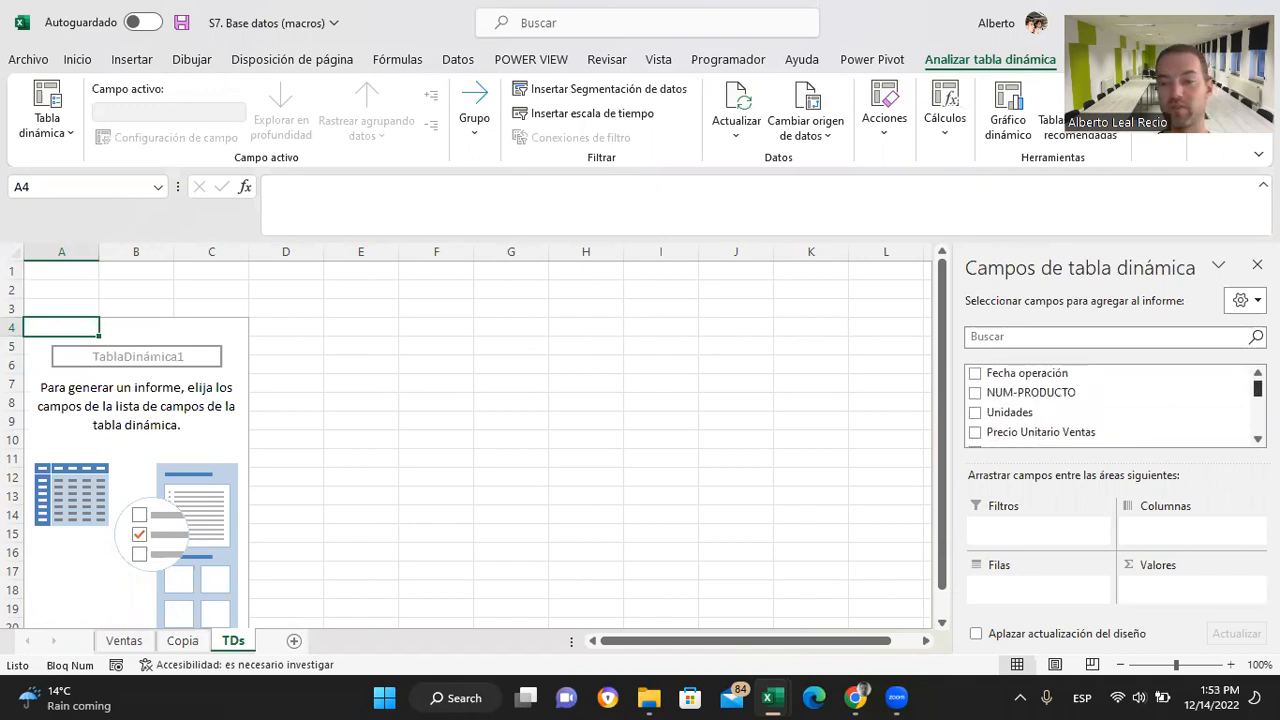
scroll(1110, 405, "down", 5)
scroll(1154, 410, "down", 1)
scroll(1154, 410, "up", 2)
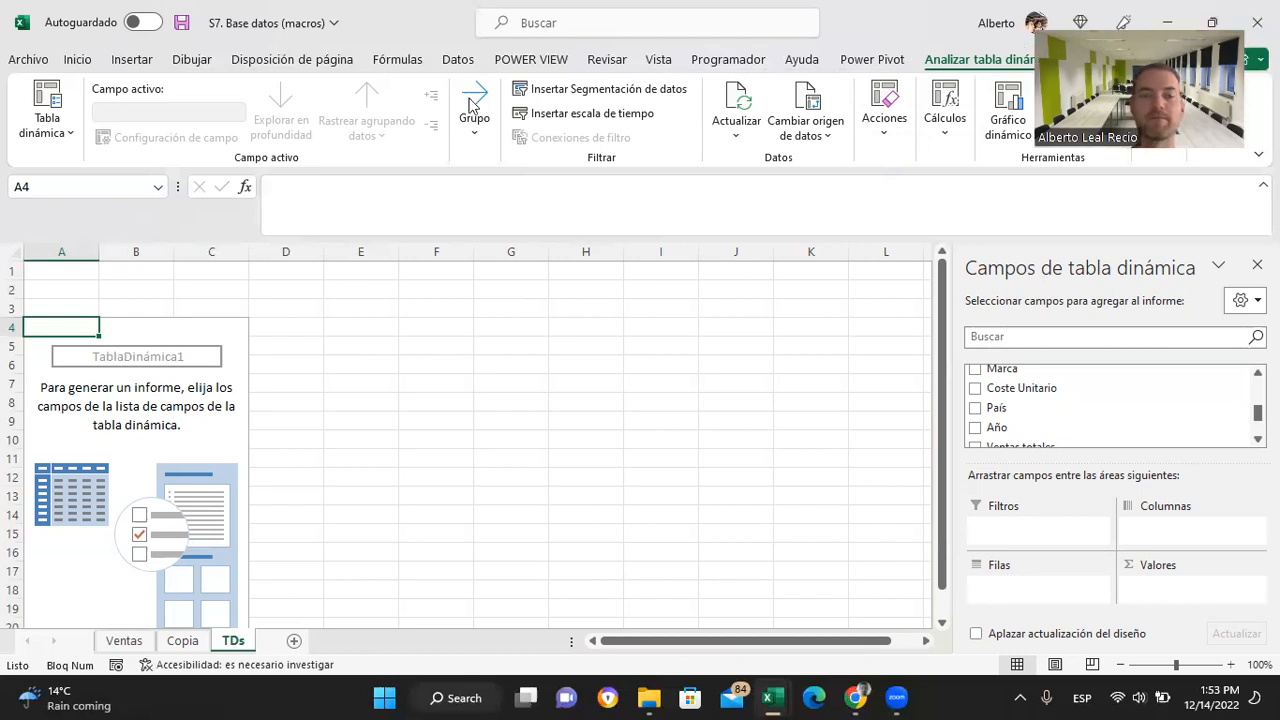
Step: Try to start recording a macro named TD1, stored in this workbook
left_click(728, 59)
left_click(158, 89)
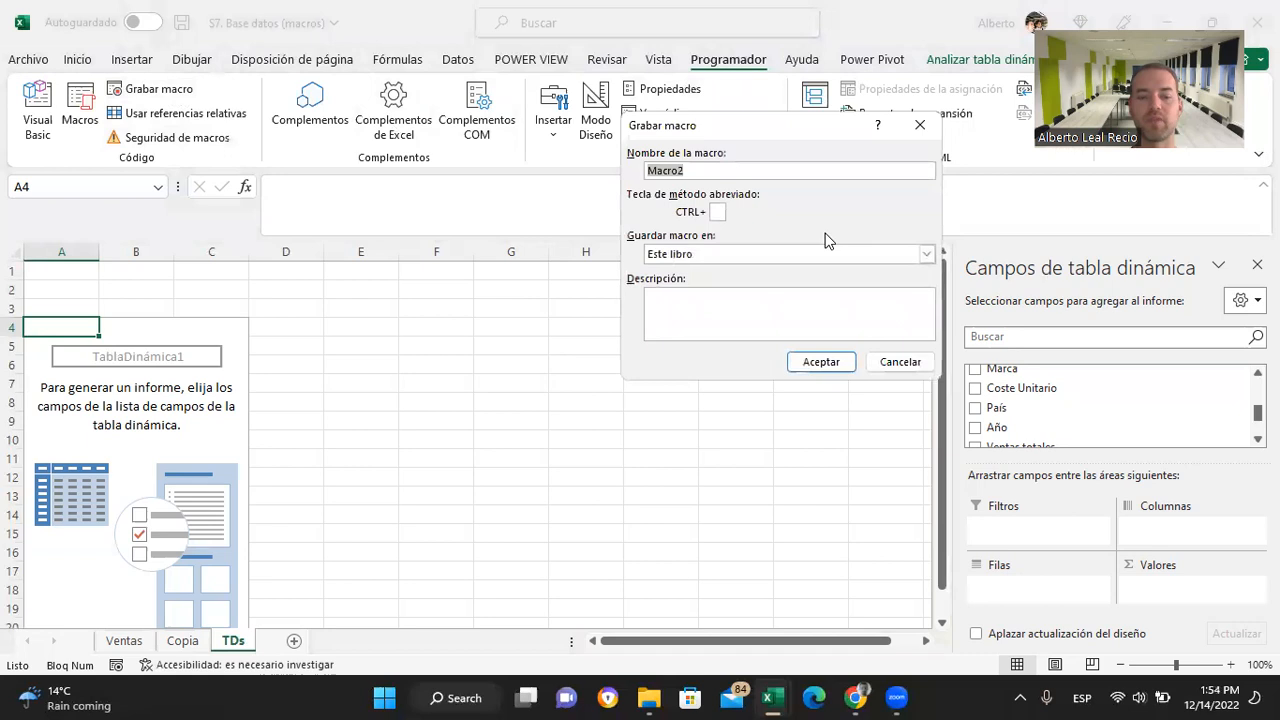
type("T")
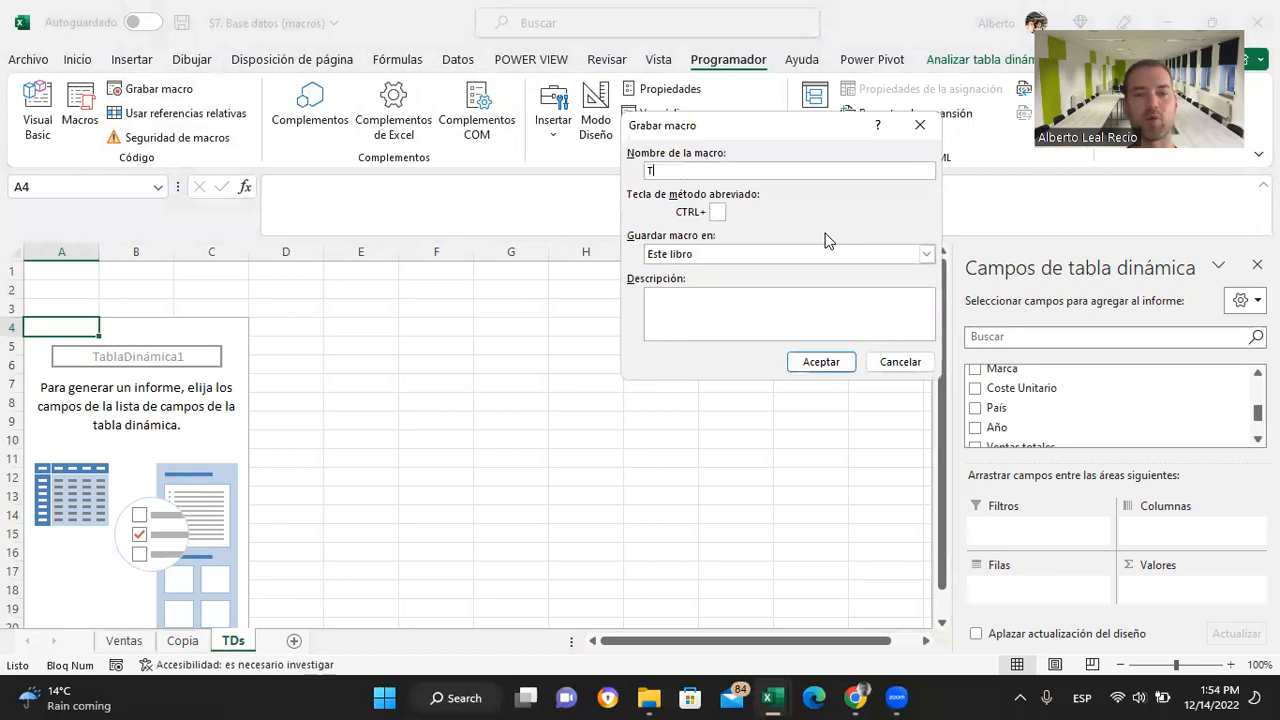
type("Ds")
key("BackSpace")
type("1")
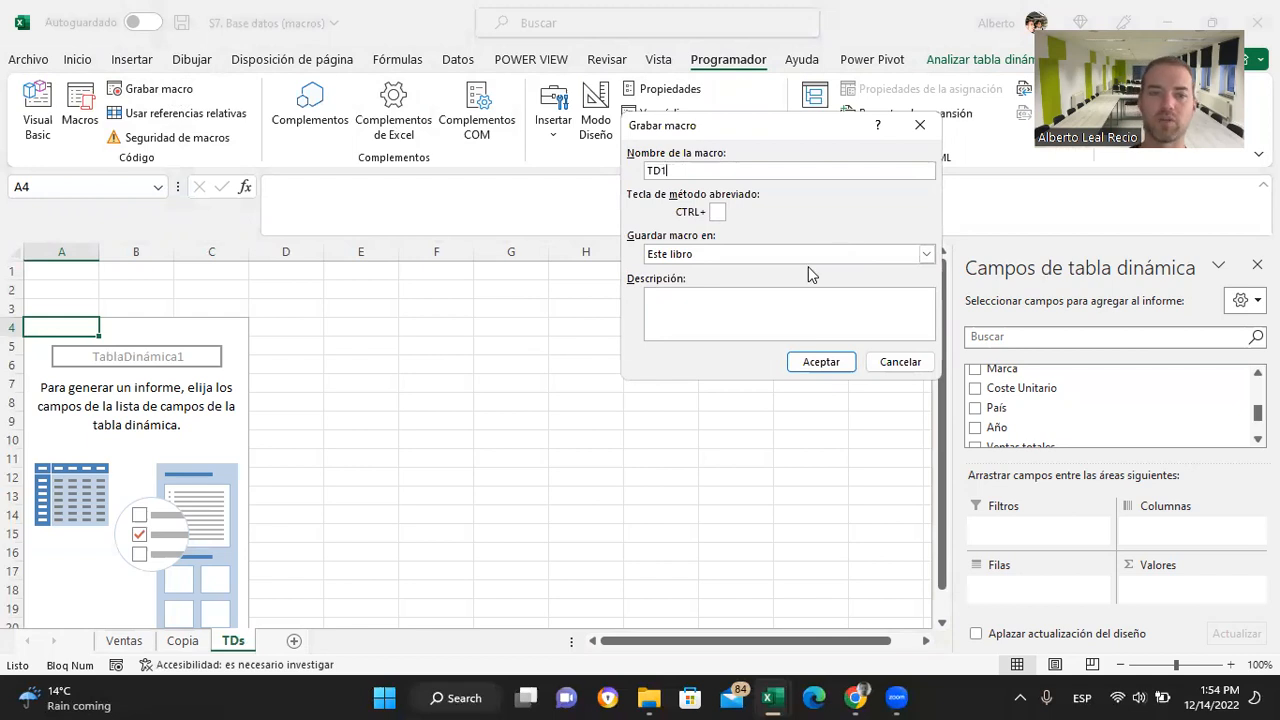
left_click(831, 367)
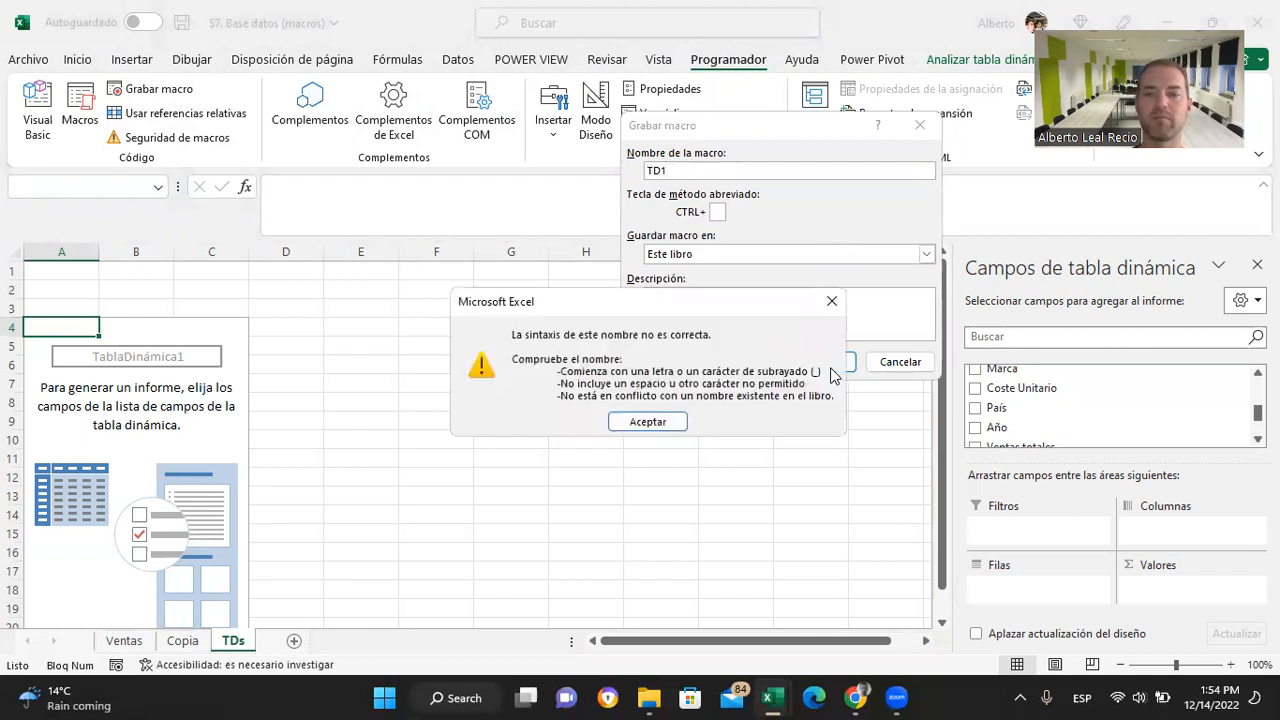
left_click(640, 421)
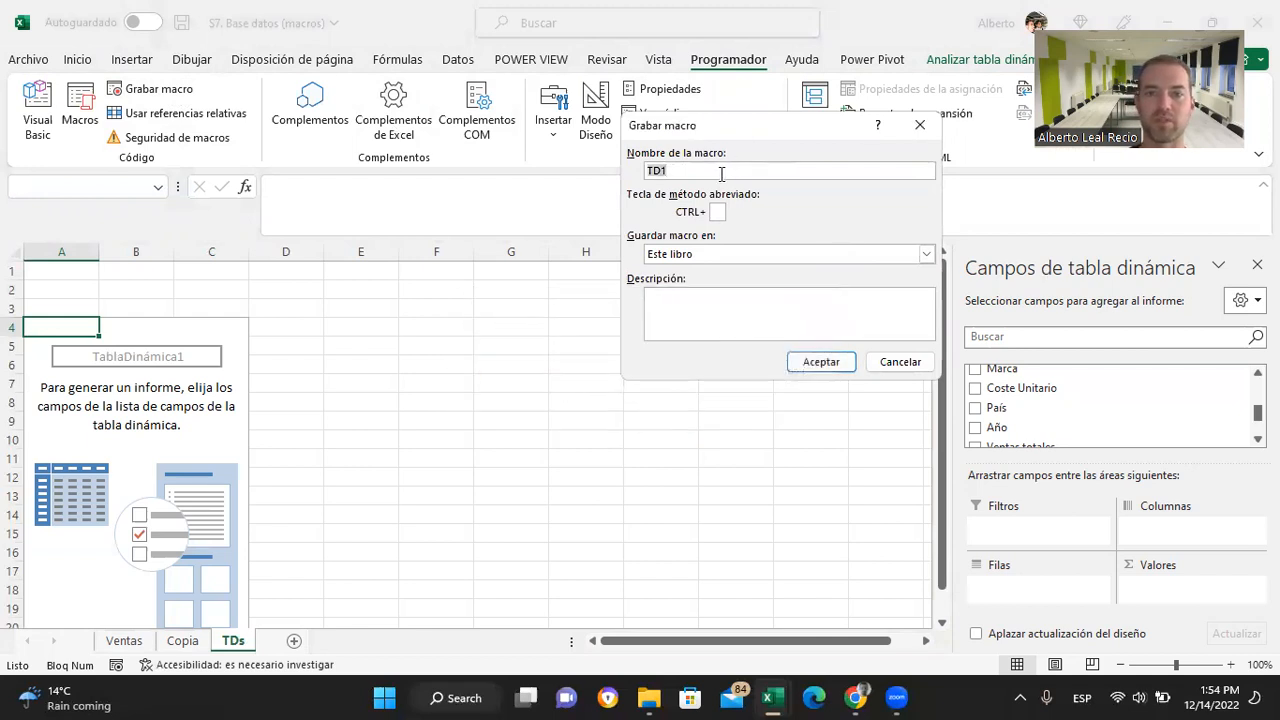
Step: Name the macro Unidades_pais and start recording it in this workbook
left_click(700, 172)
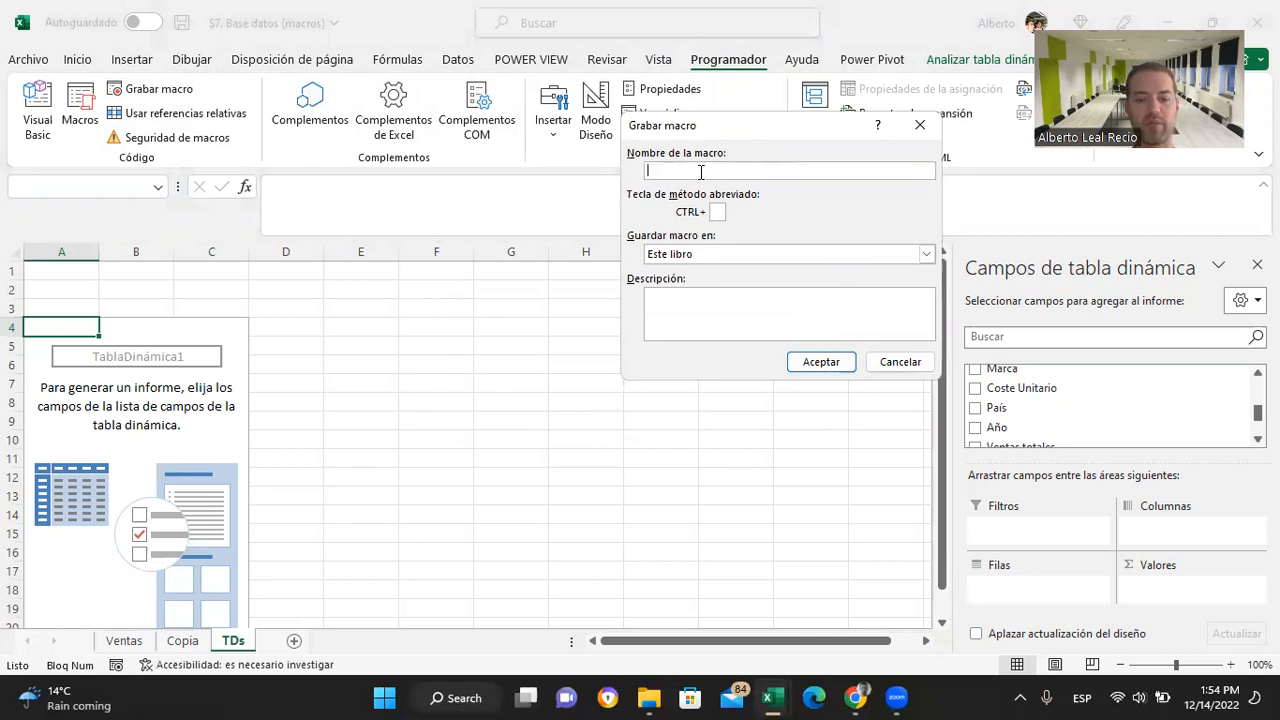
type("Unidades_pais")
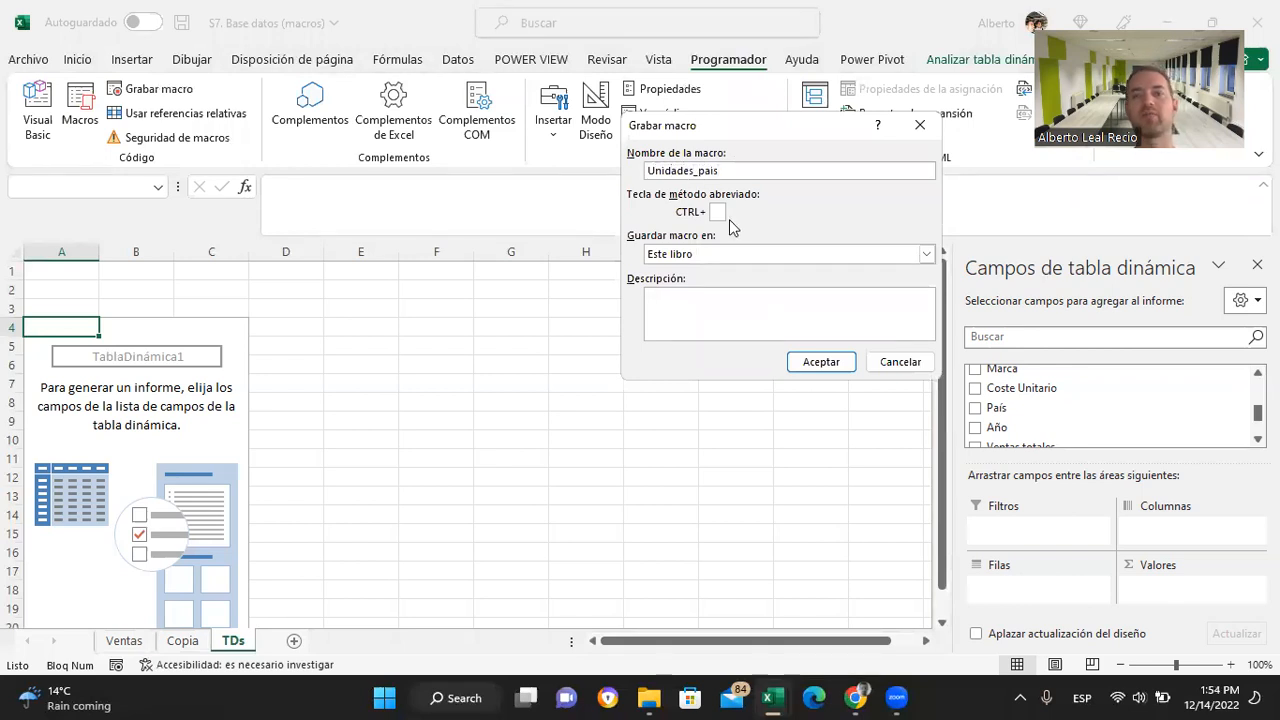
left_click(821, 361)
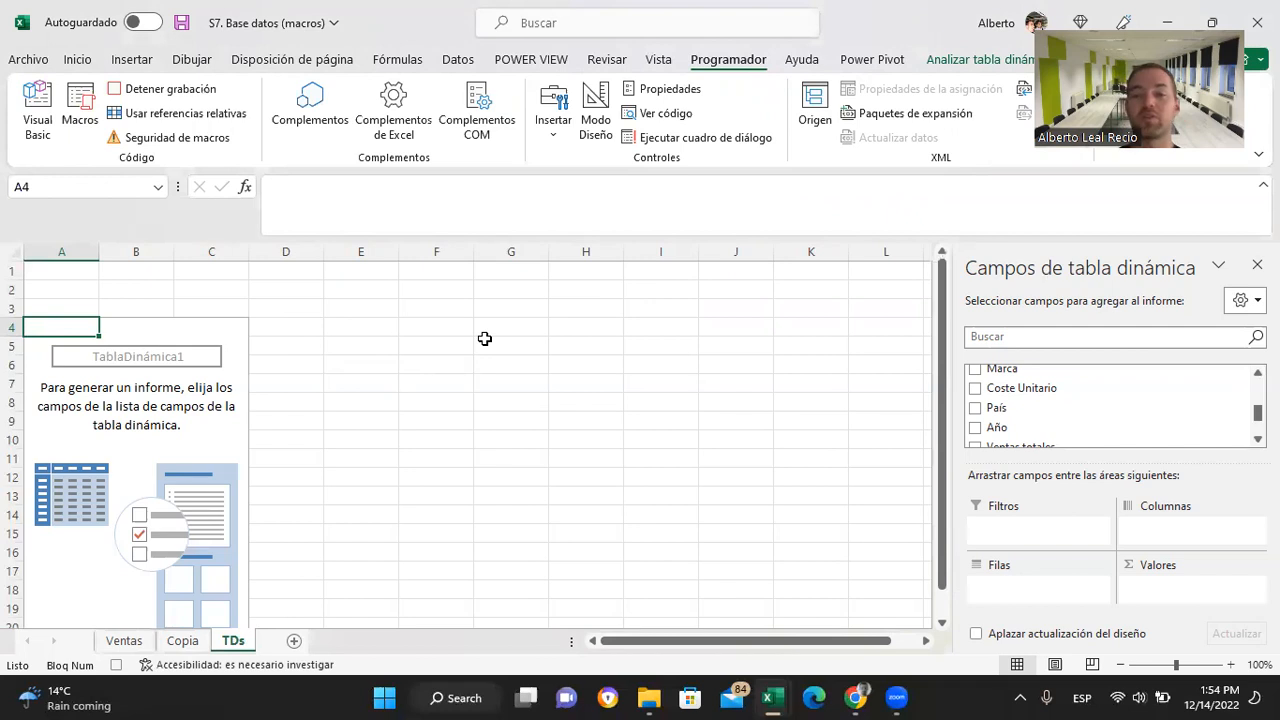
Step: Refresh the empty pivot table on the TDs sheet and clear everything from it
right_click(61, 331)
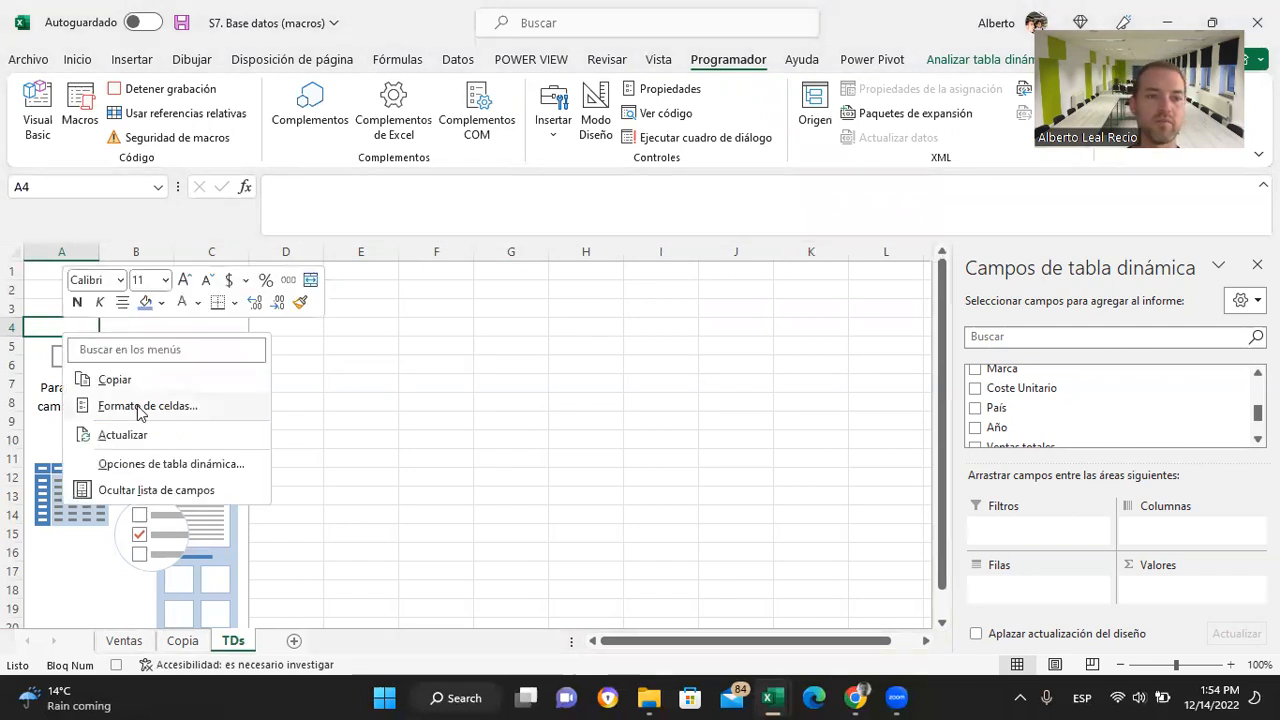
left_click(151, 432)
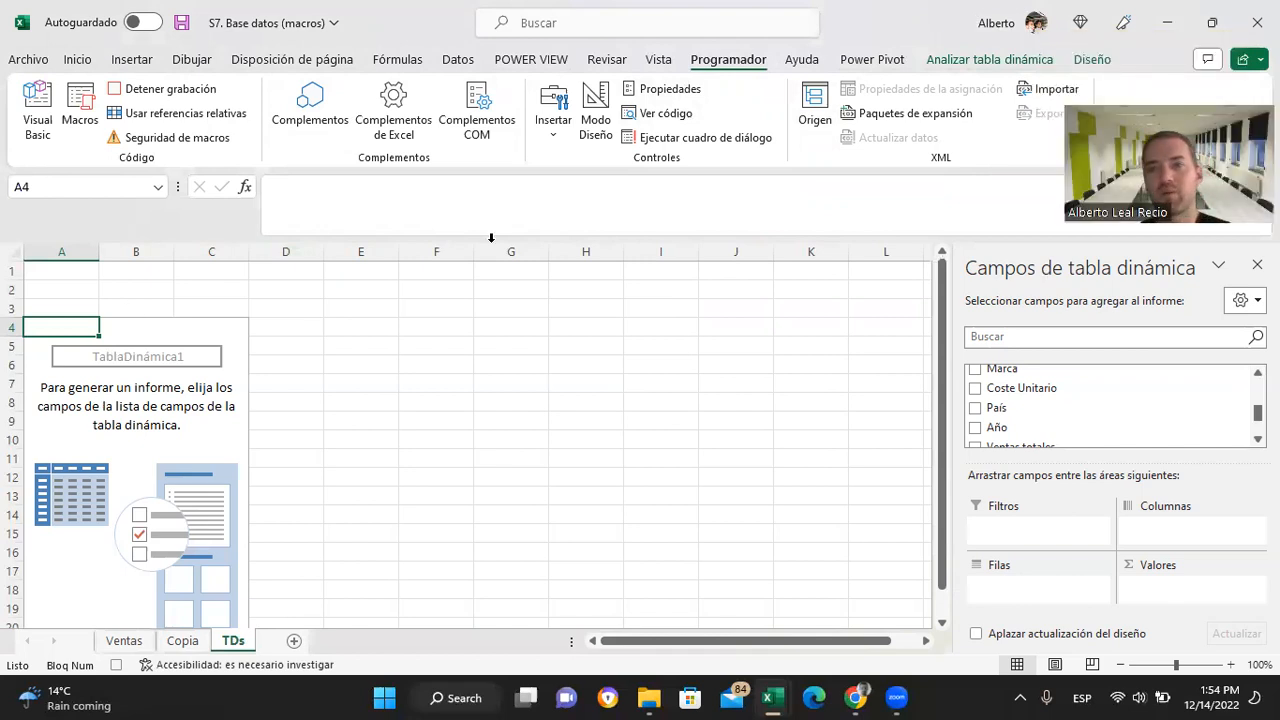
left_click(948, 61)
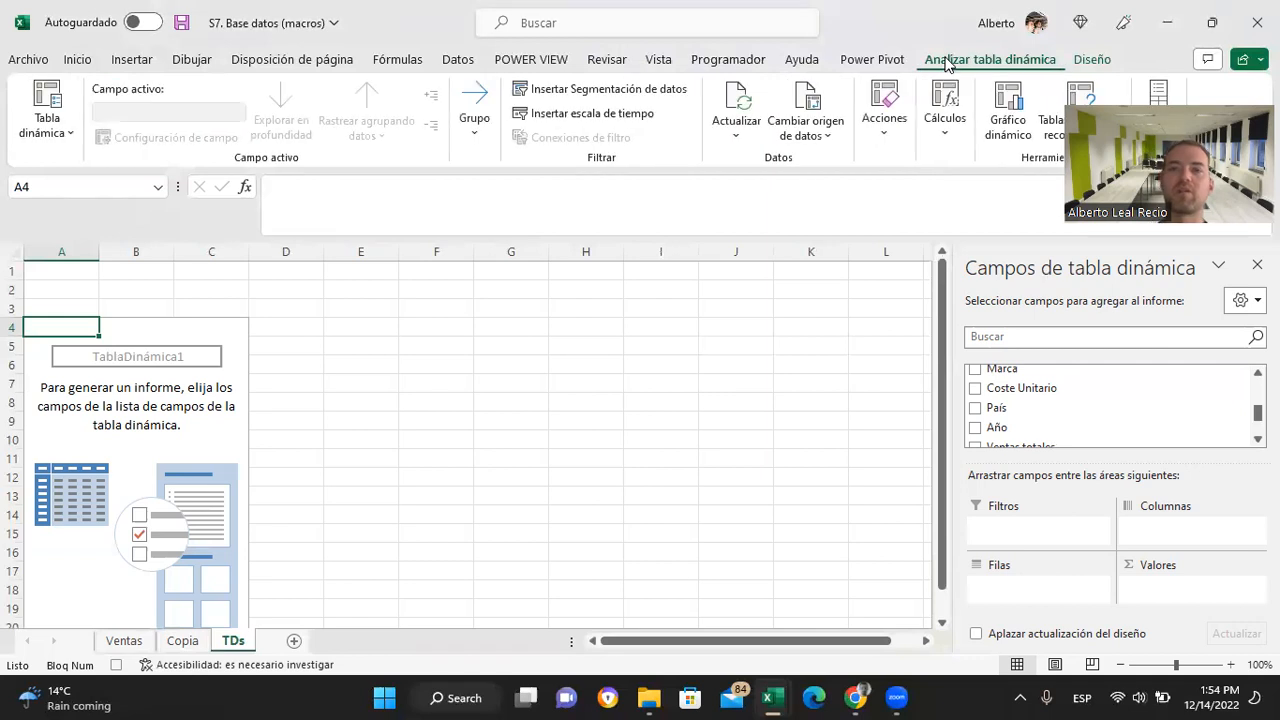
left_click(886, 122)
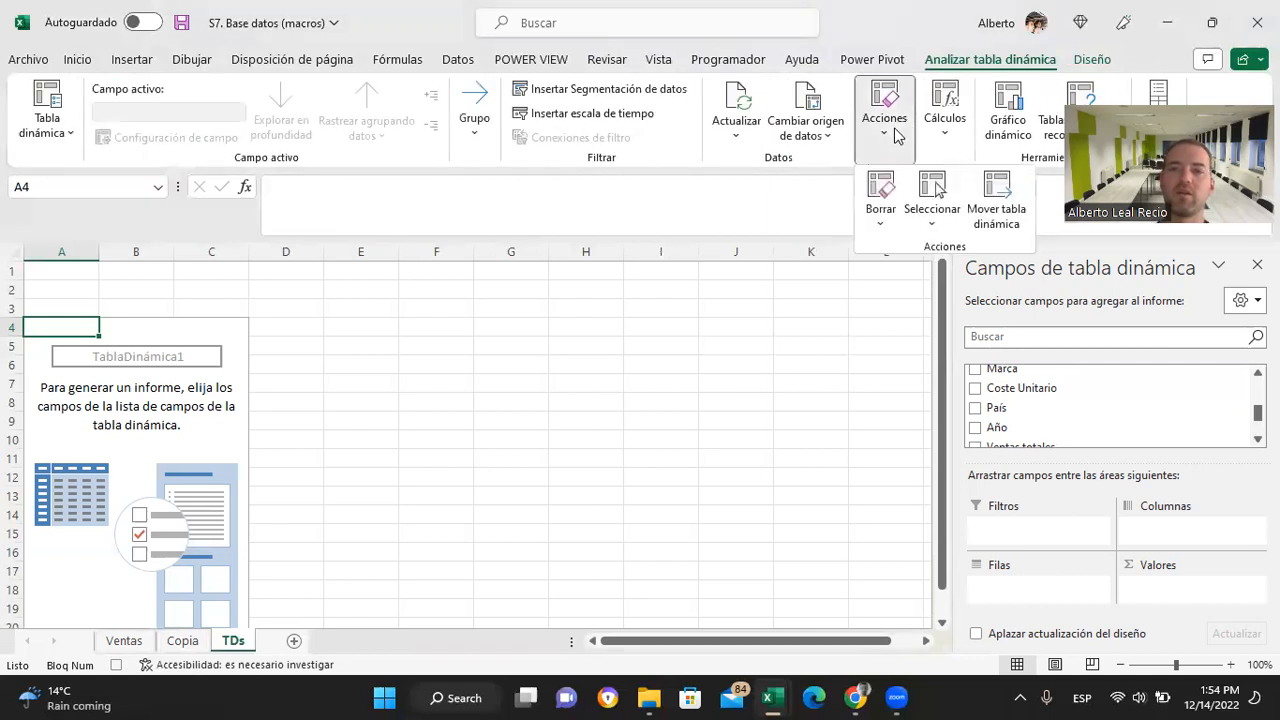
left_click(894, 222)
left_click(907, 260)
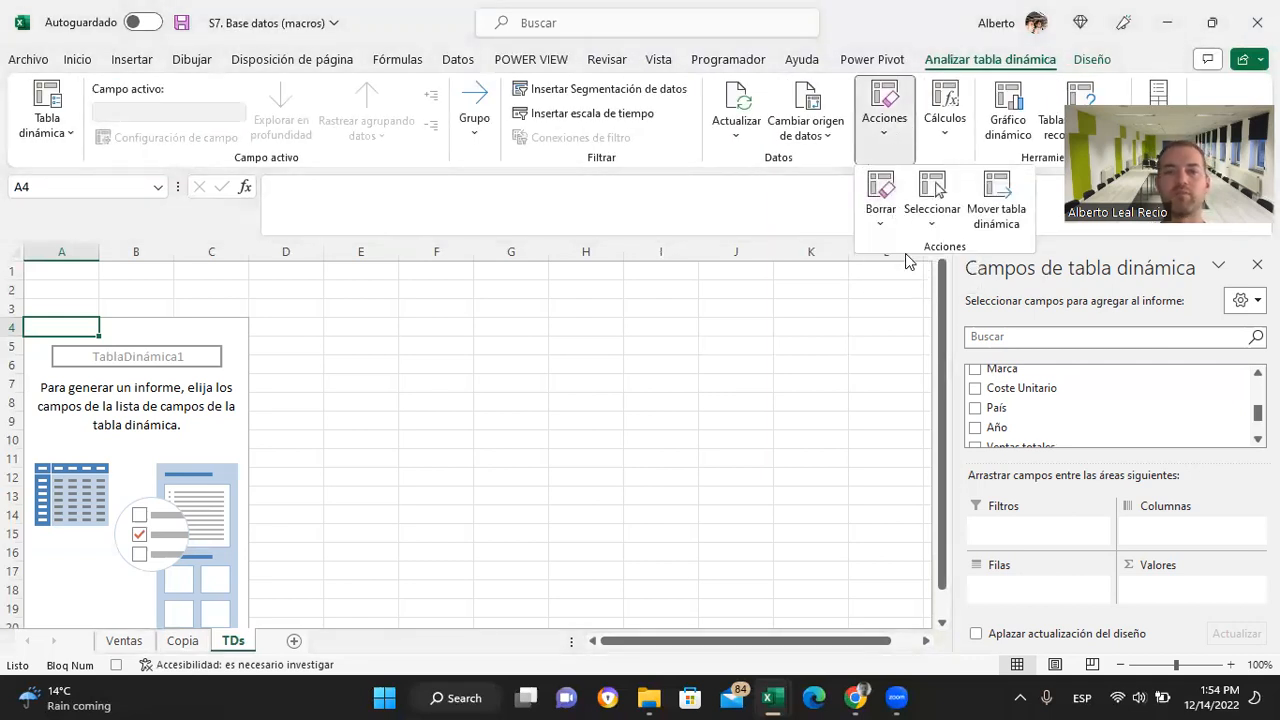
left_click(880, 222)
left_click(904, 260)
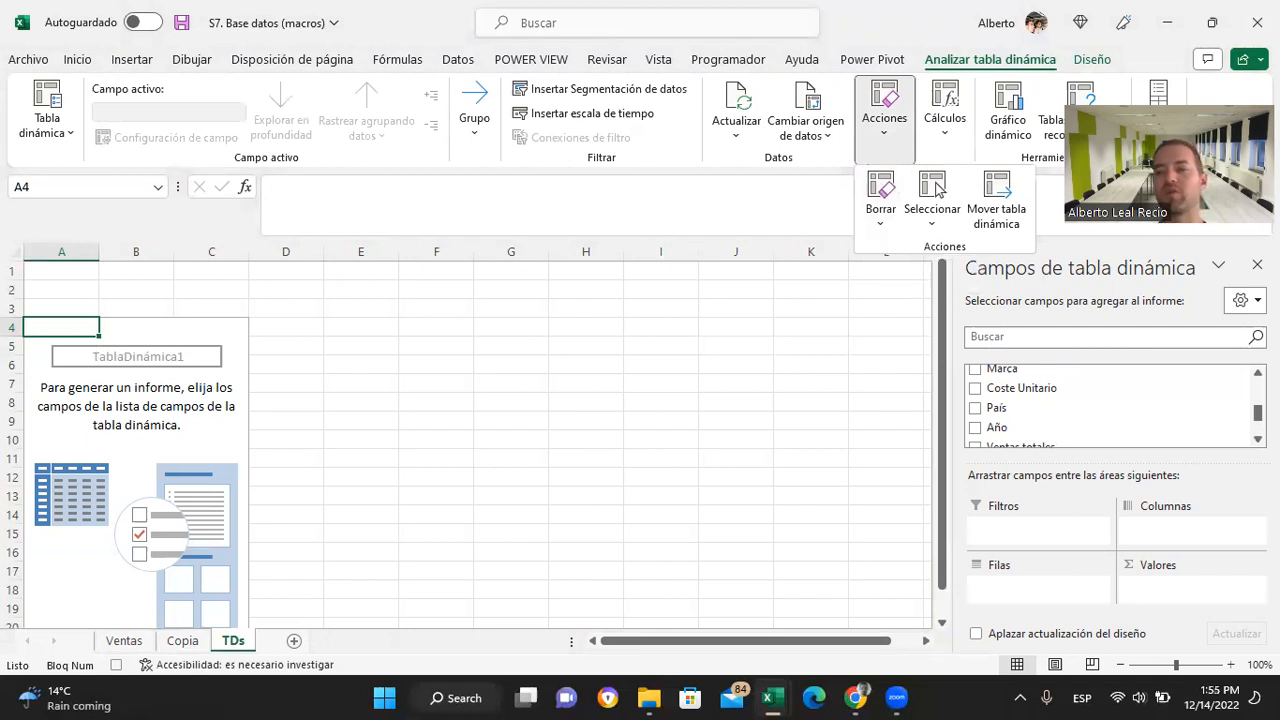
Step: Place País in the pivot table's rows and Unidades in its values
scroll(1000, 405, "down", 1)
left_click_drag(1000, 395, 1065, 590)
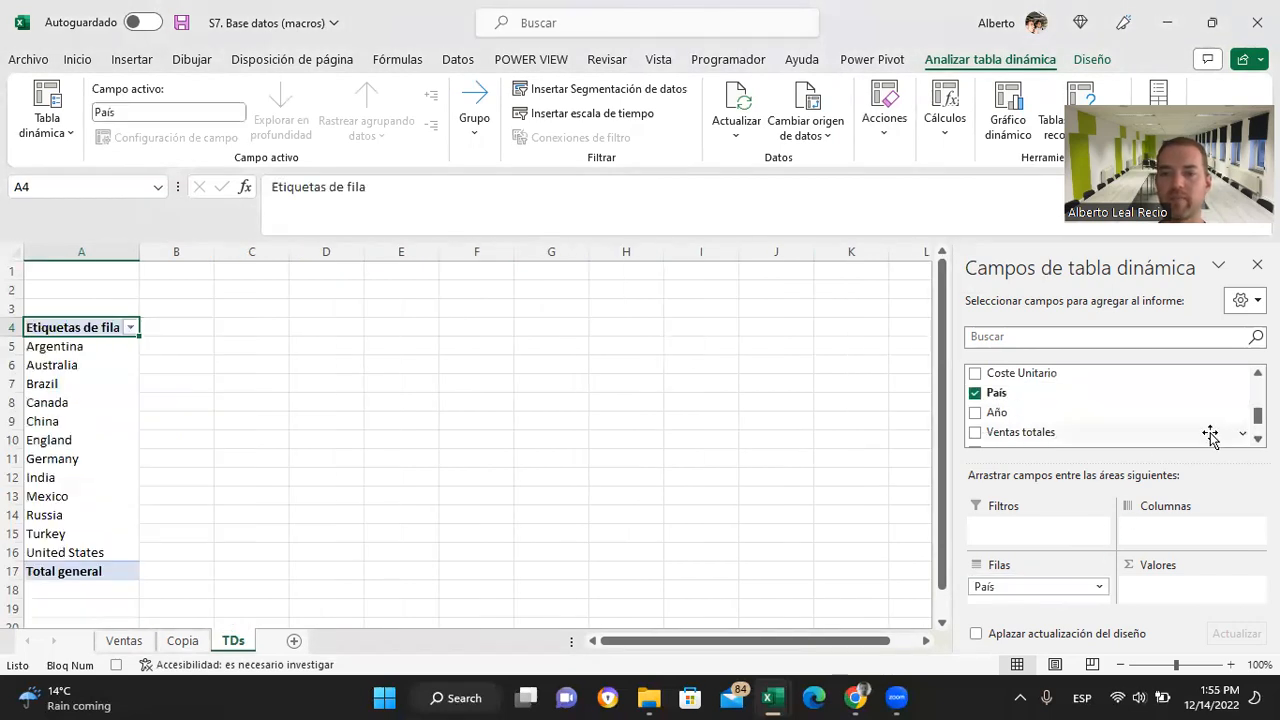
scroll(1110, 405, "up", 2)
scroll(1110, 405, "down", 4)
scroll(1110, 405, "up", 3)
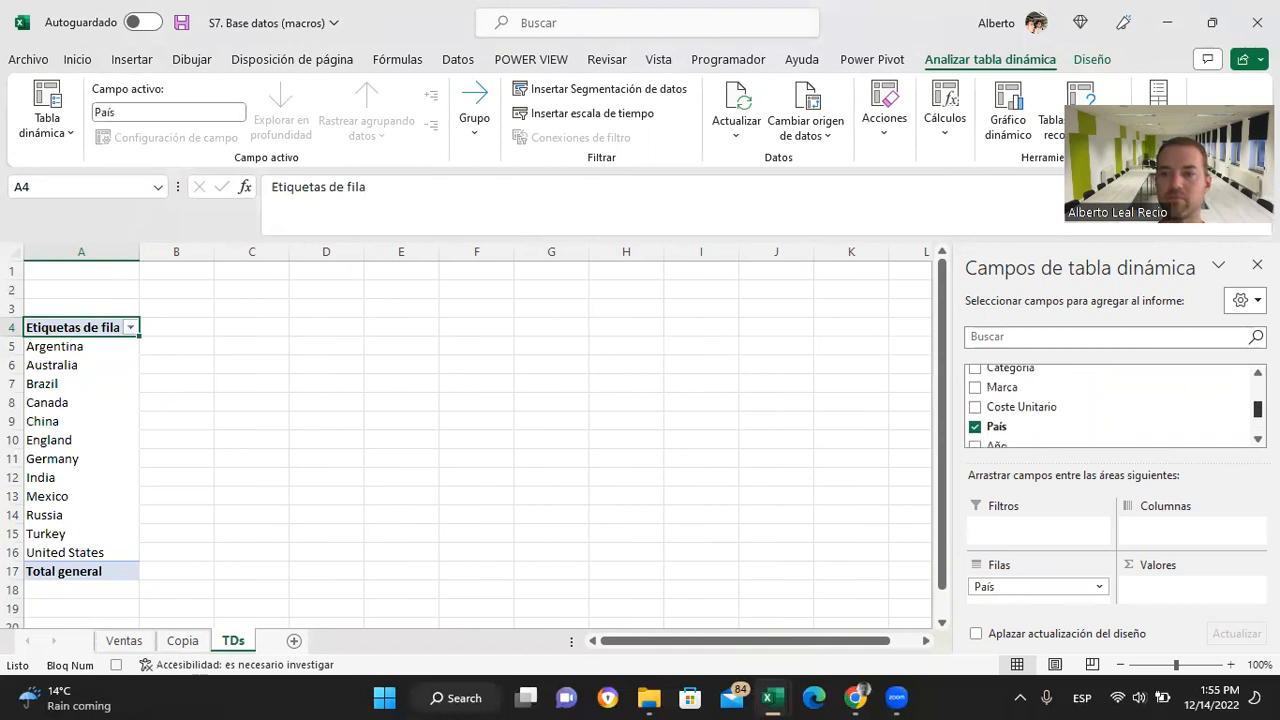
left_click_drag(1025, 397, 1195, 580)
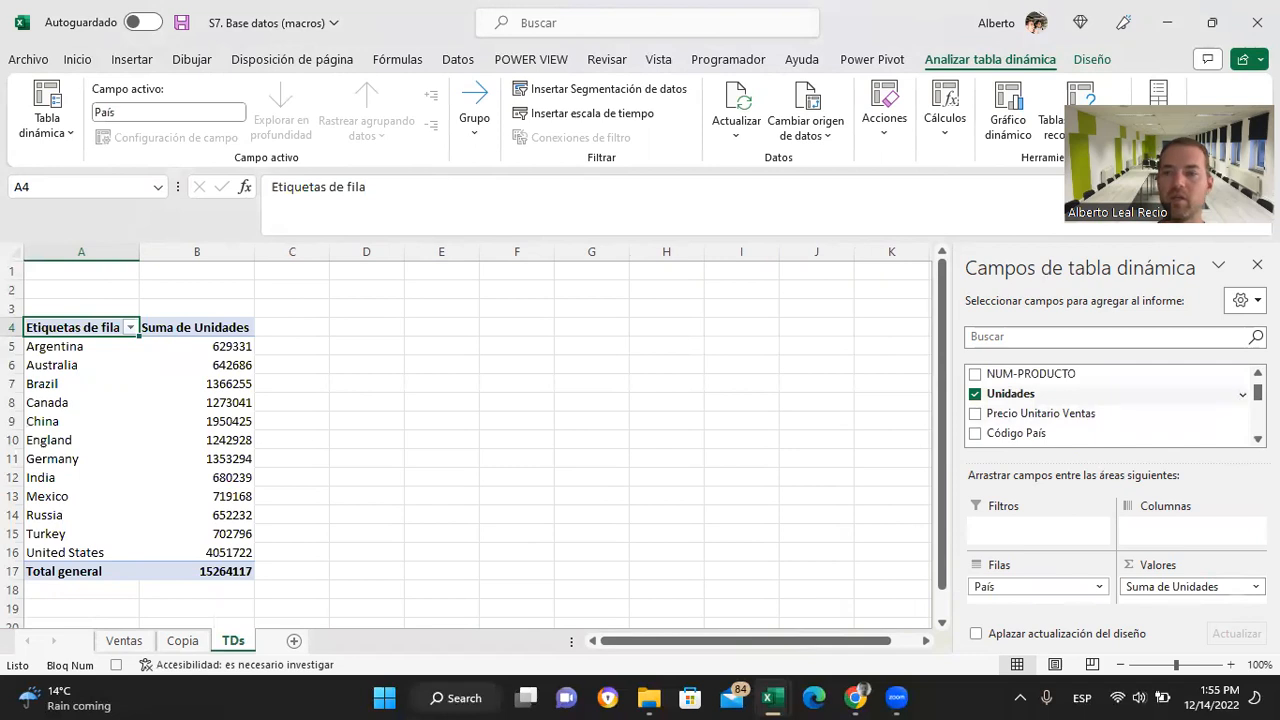
Step: Add Año as the pivot table's report filter and restrict it to 2015
scroll(1110, 405, "up", 1)
scroll(1110, 405, "down", 3)
scroll(1074, 412, "down", 2)
left_click_drag(1072, 409, 1083, 529)
left_click(246, 290)
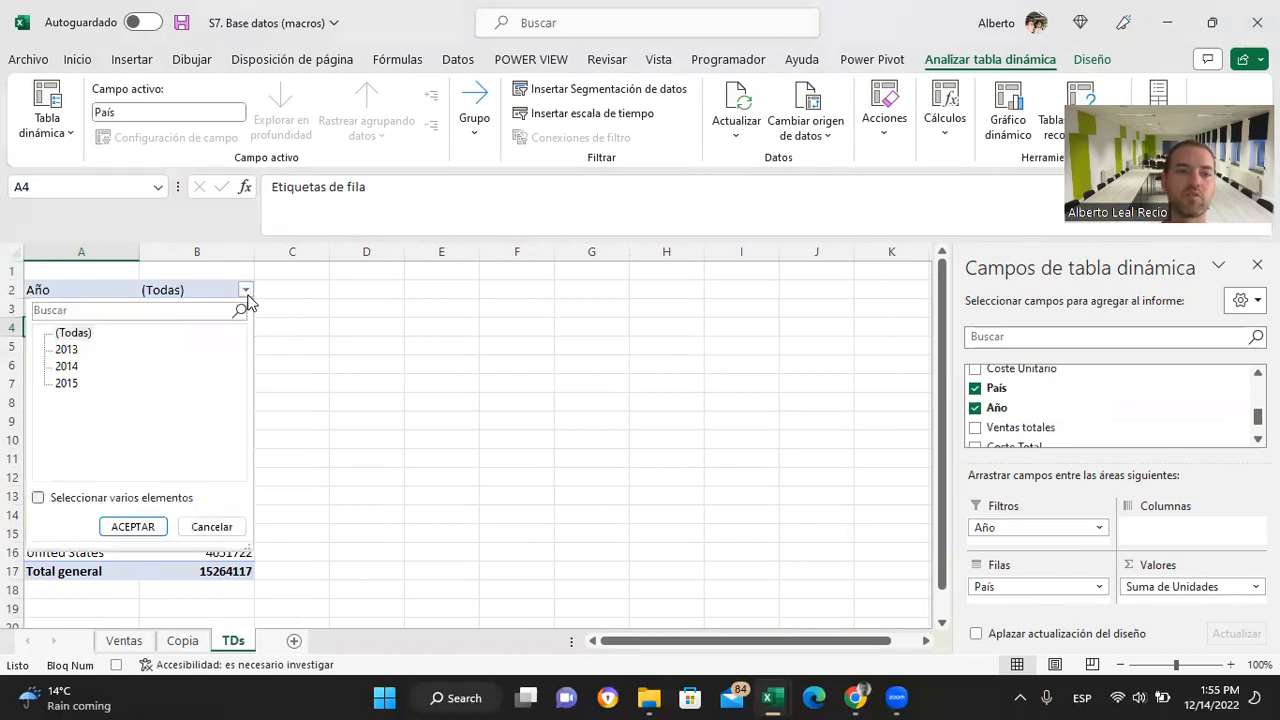
left_click(66, 383)
left_click(148, 526)
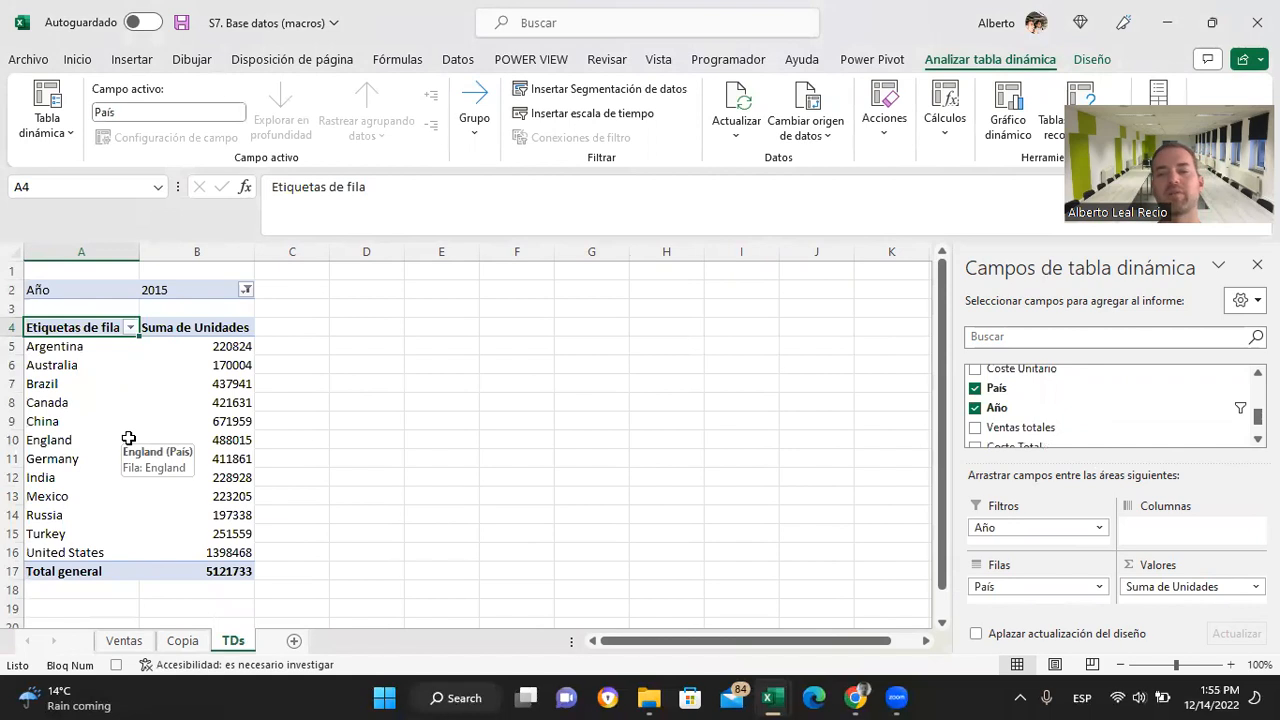
Step: Format the Suma de Unidades value field as Número with 0 decimal places and a thousands separator
left_click(205, 346)
right_click(205, 346)
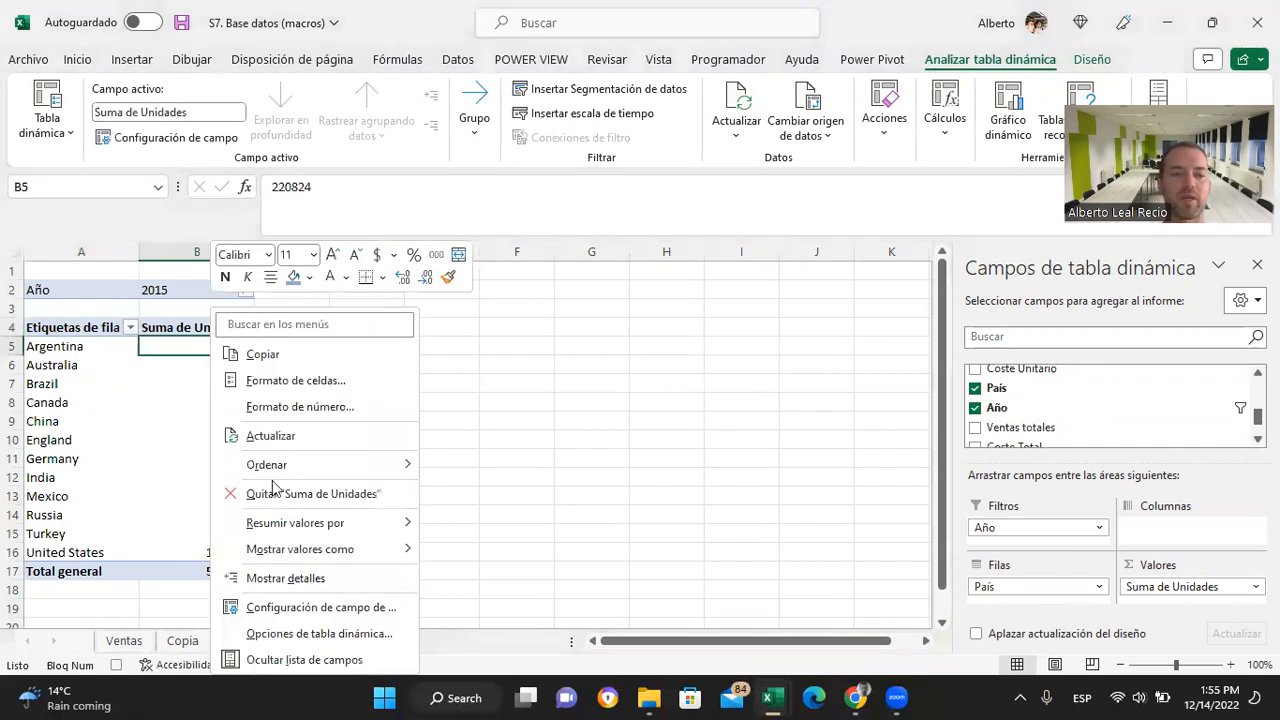
left_click(322, 607)
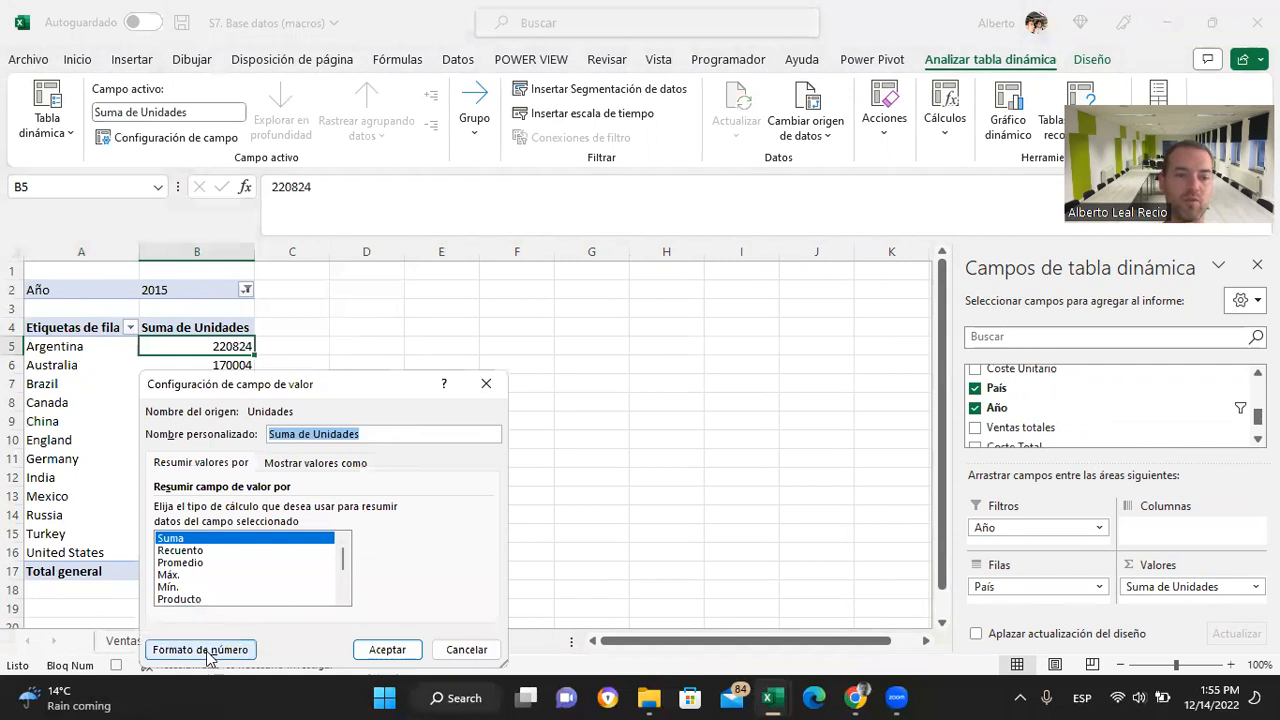
left_click(200, 650)
left_click(110, 314)
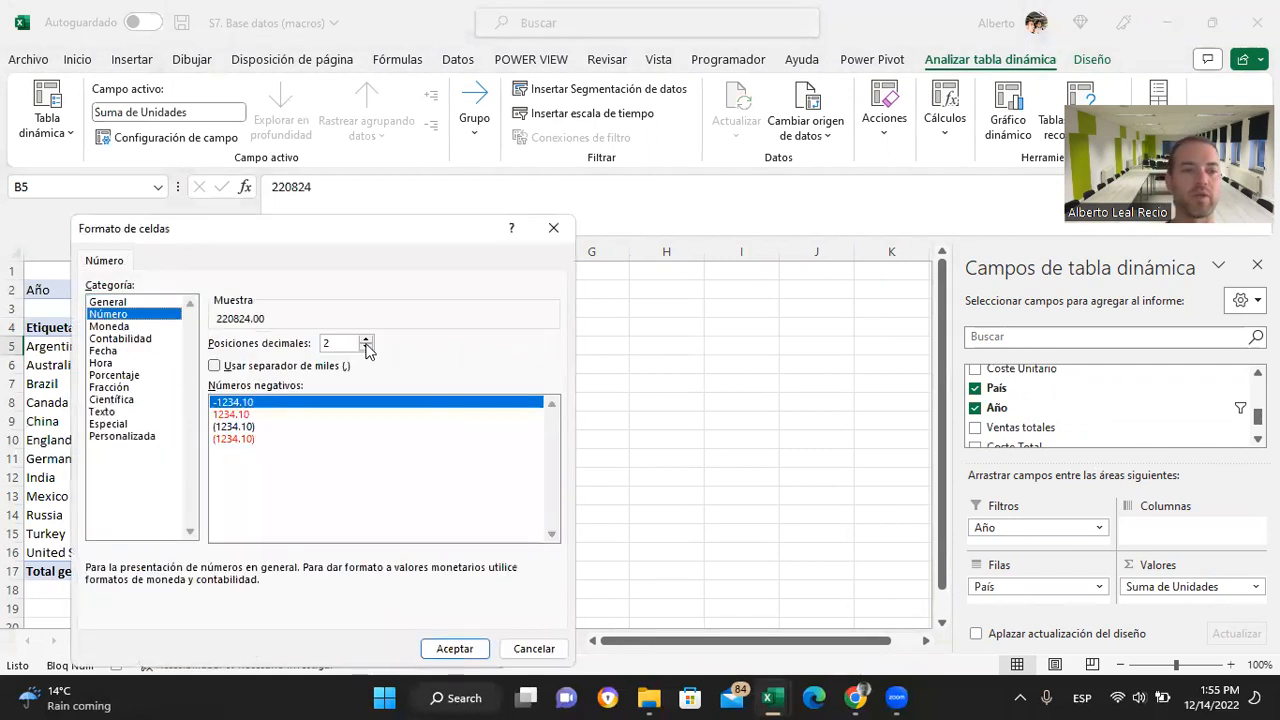
left_click(366, 347)
left_click(366, 347)
left_click(214, 366)
left_click_drag(429, 226, 636, 101)
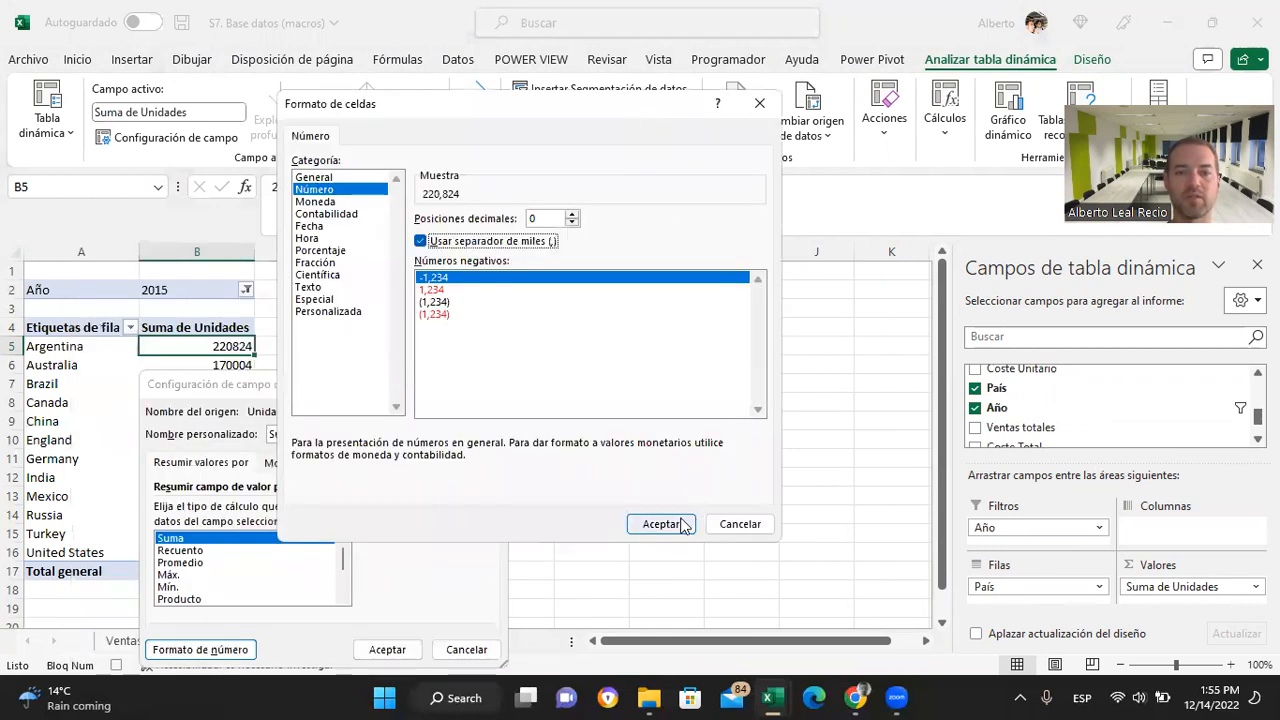
left_click(661, 524)
left_click(390, 650)
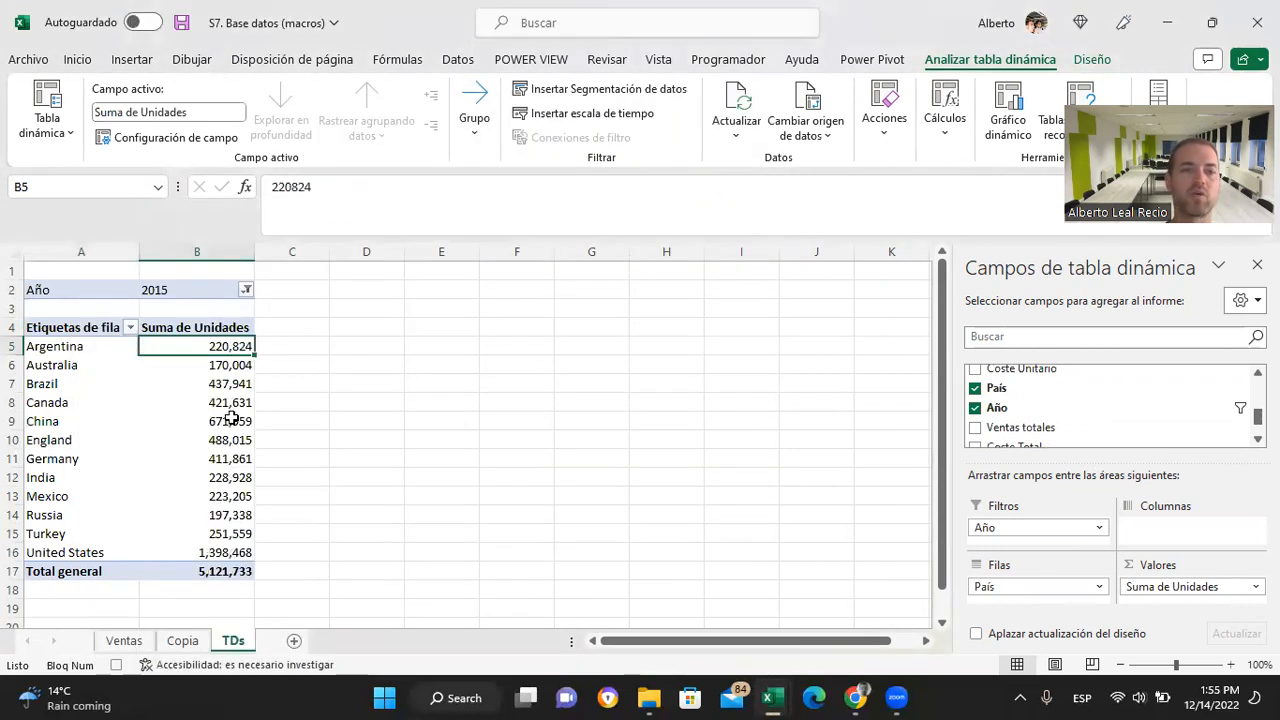
Step: Sort the pivot table's countries by Suma de Unidades from largest to smallest
right_click(207, 353)
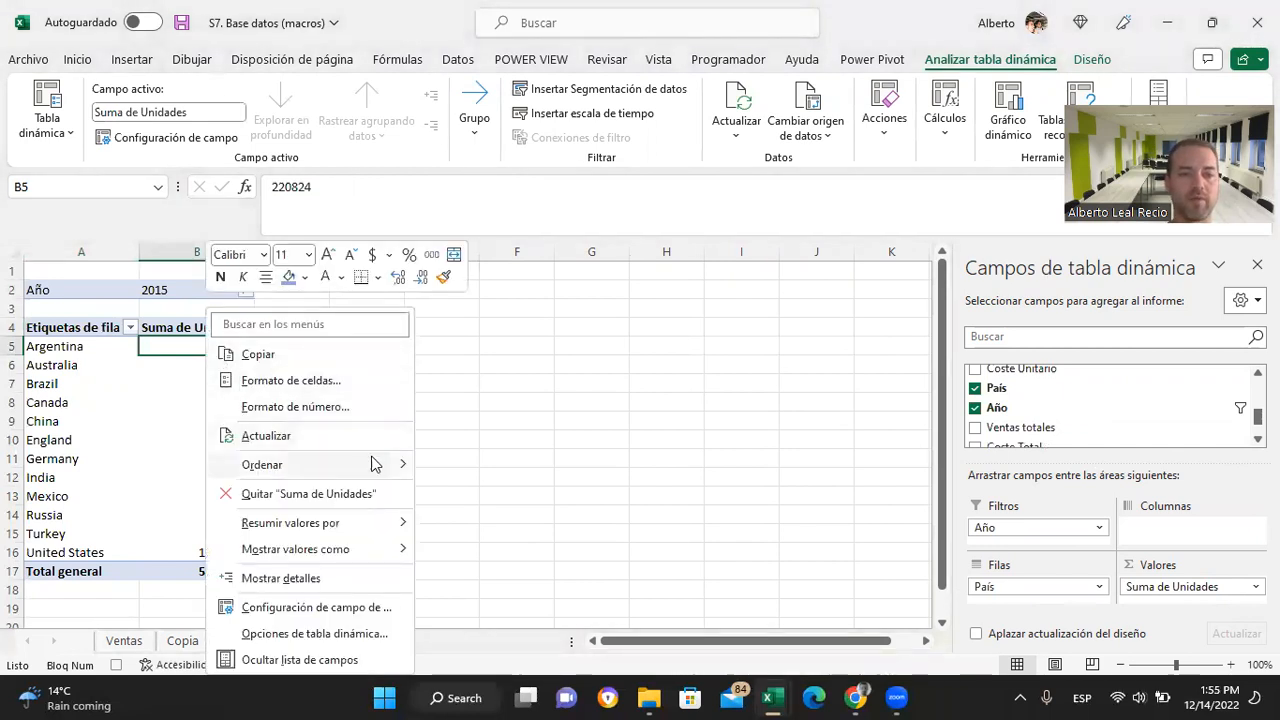
mouse_move(403, 464)
left_click(524, 494)
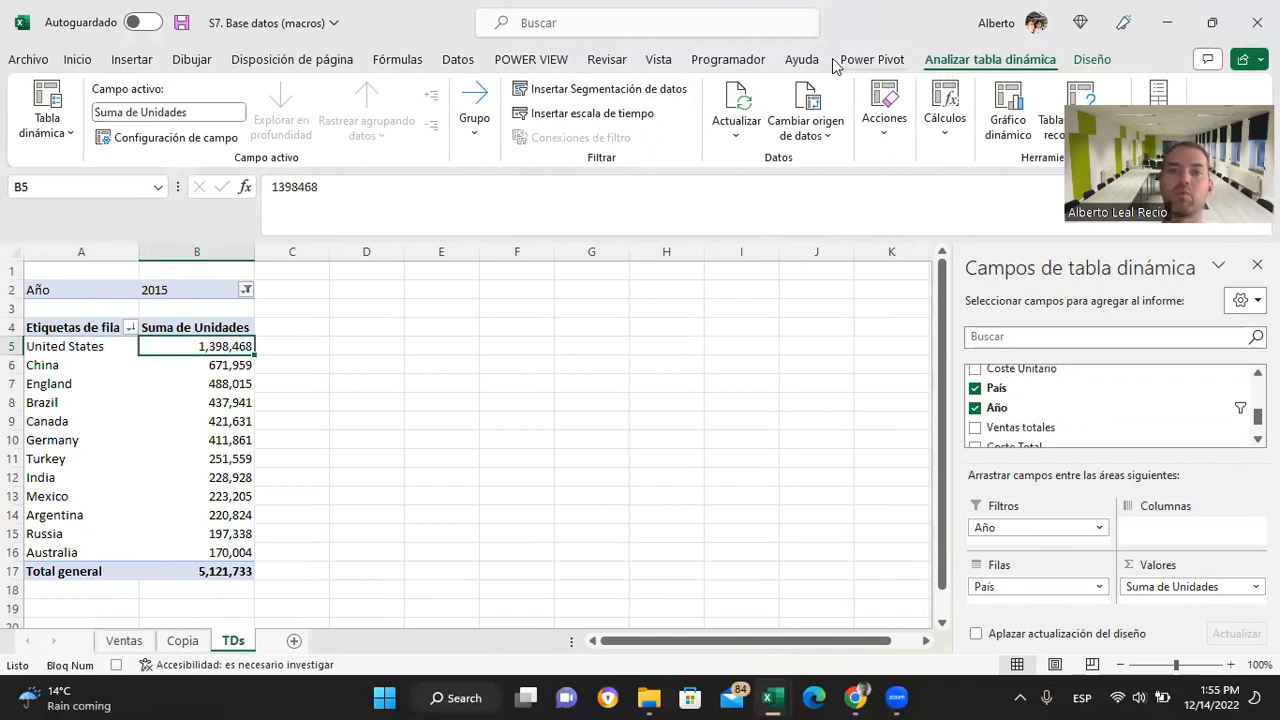
Step: Stop recording the Unidades_pais macro
left_click(728, 59)
left_click(160, 90)
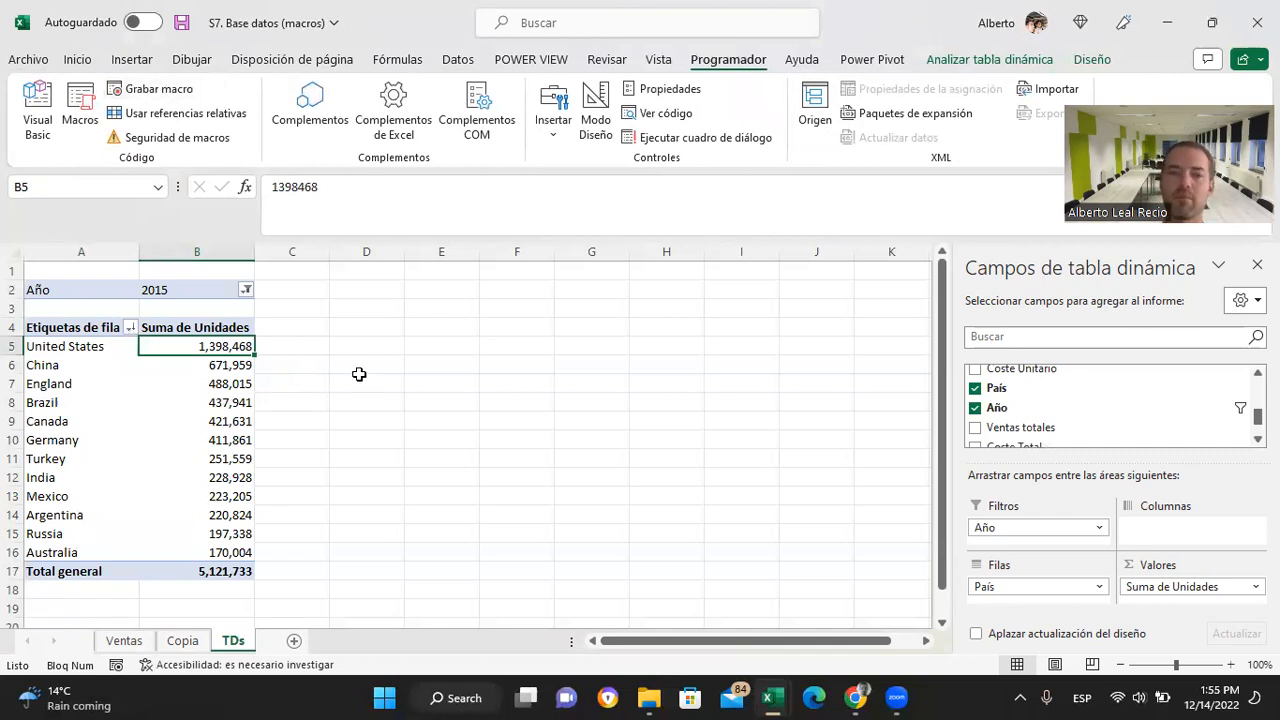
scroll(1183, 437, "down", 1)
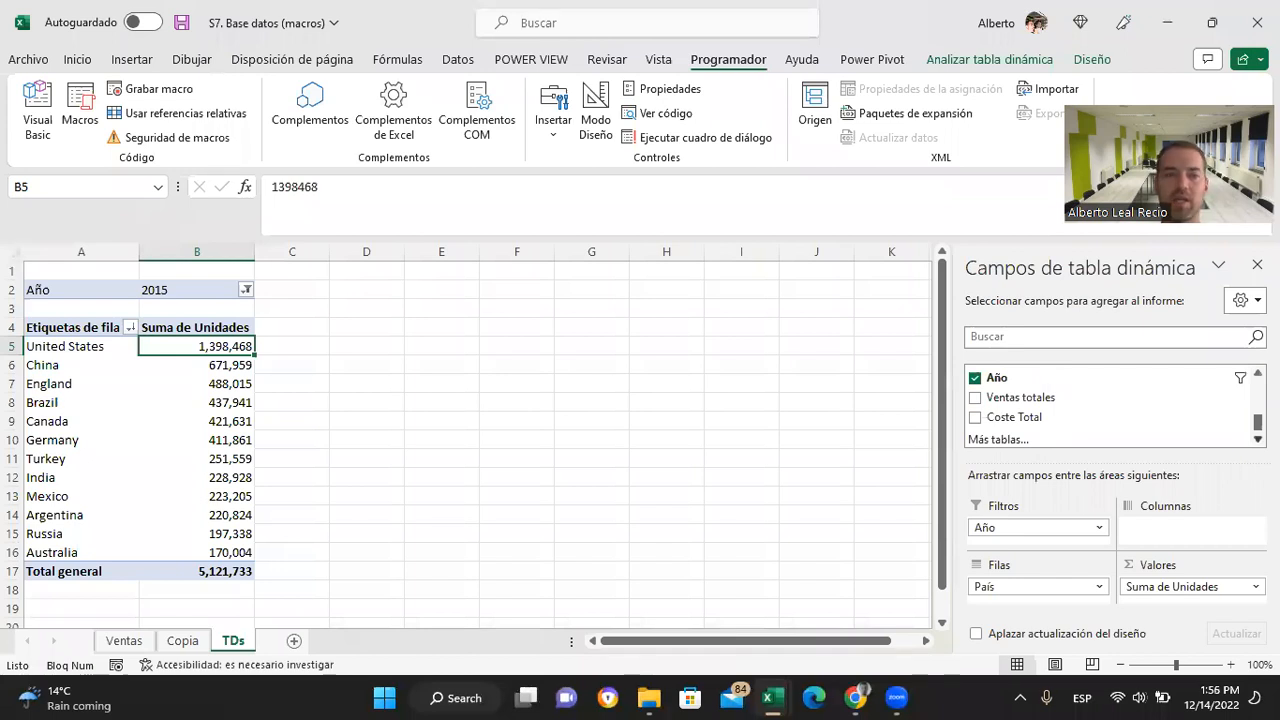
scroll(1110, 405, "up", 3)
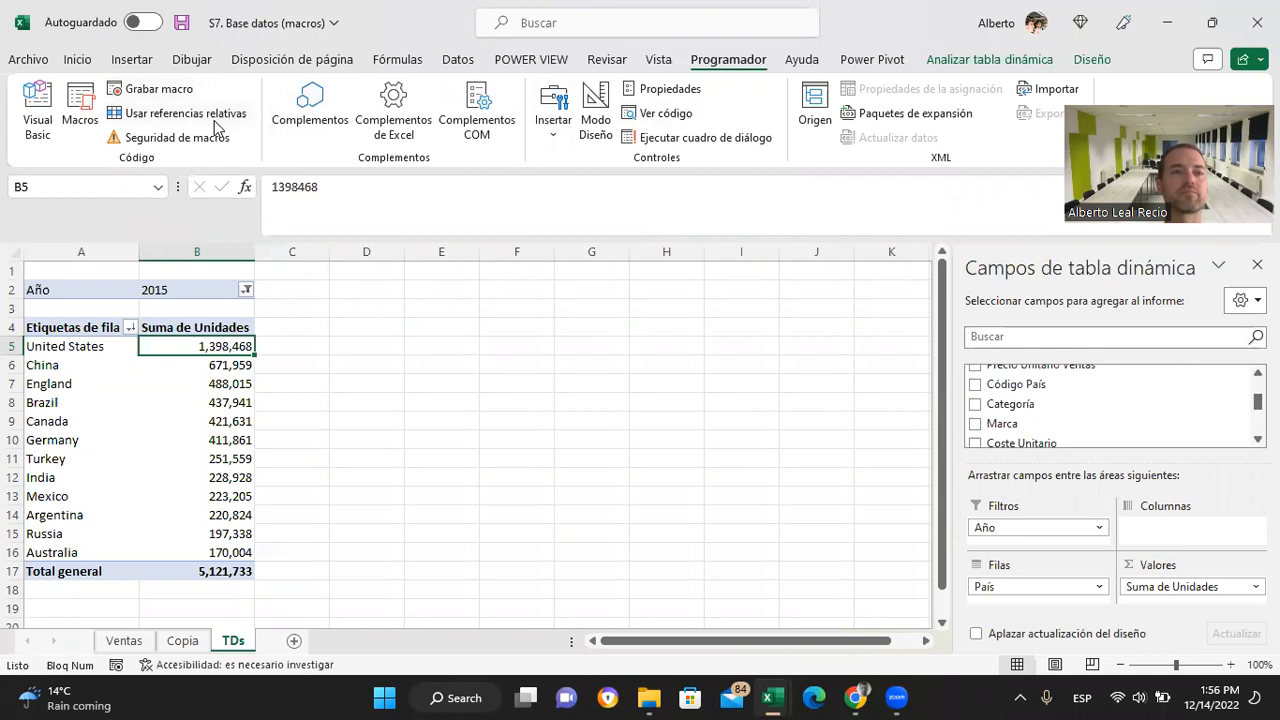
Step: Start recording a new macro named ventas_marca, stored in this workbook
left_click(150, 89)
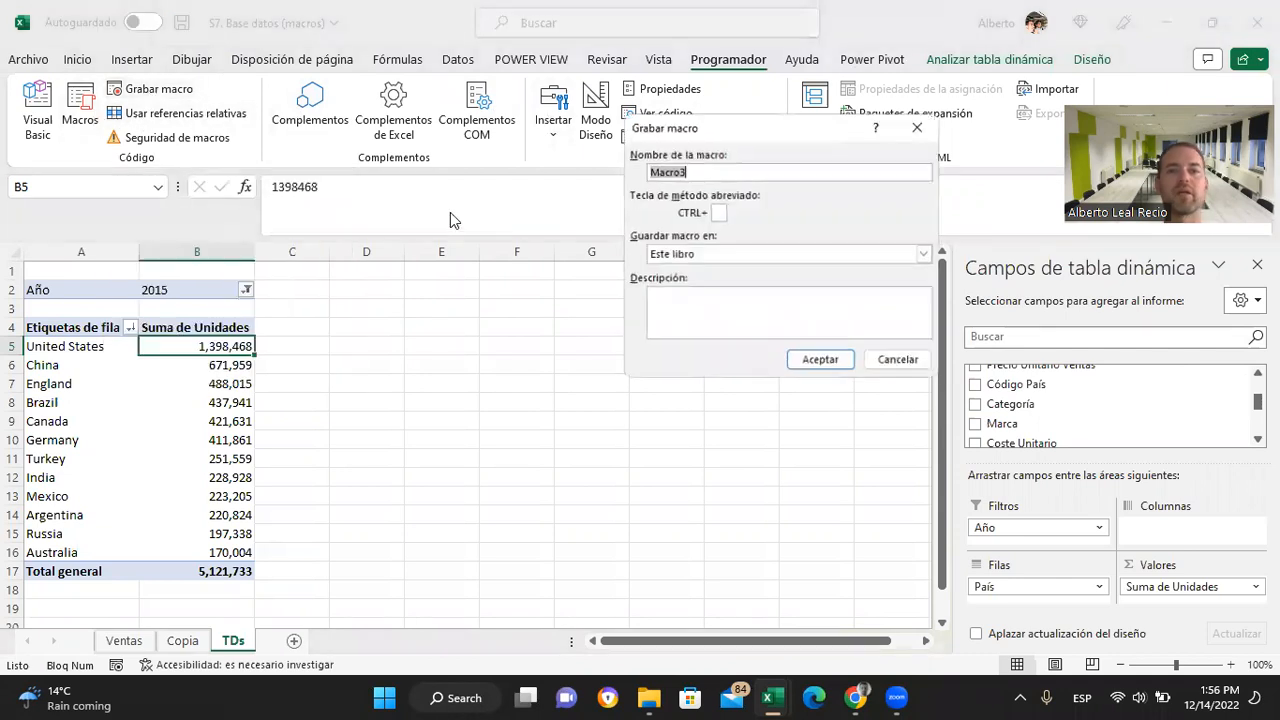
type("ve")
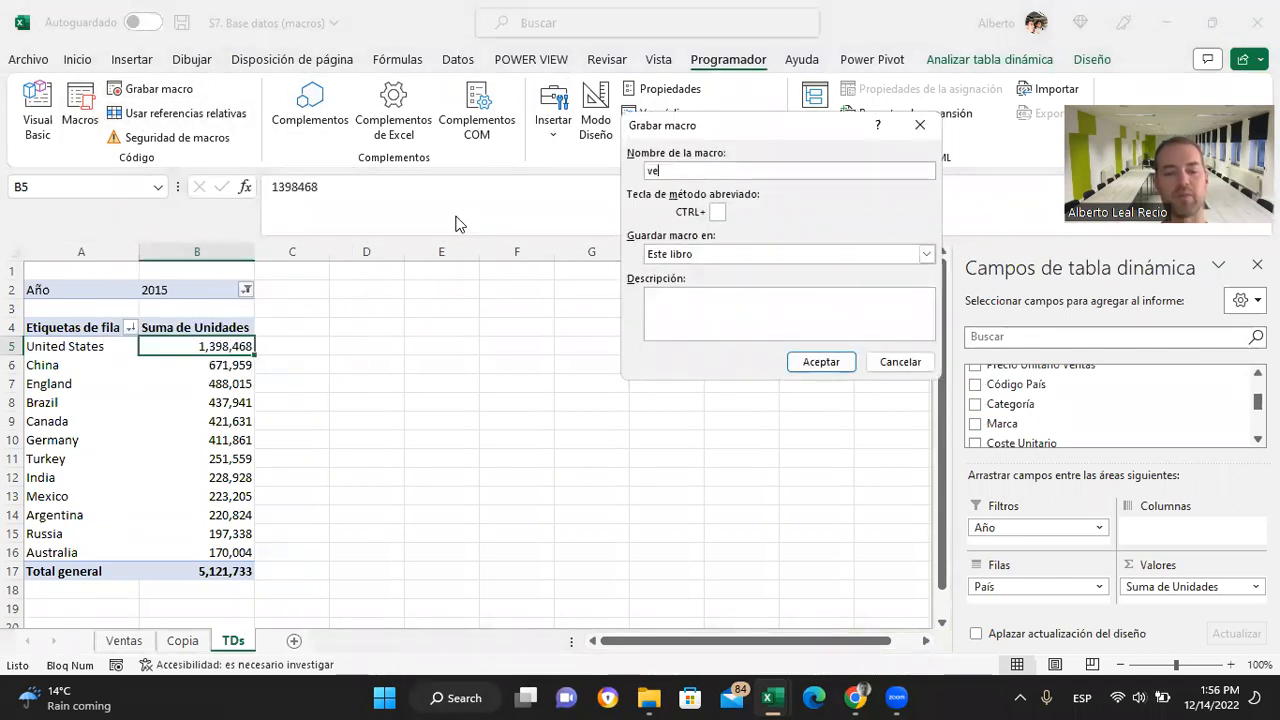
type("ntas_marca")
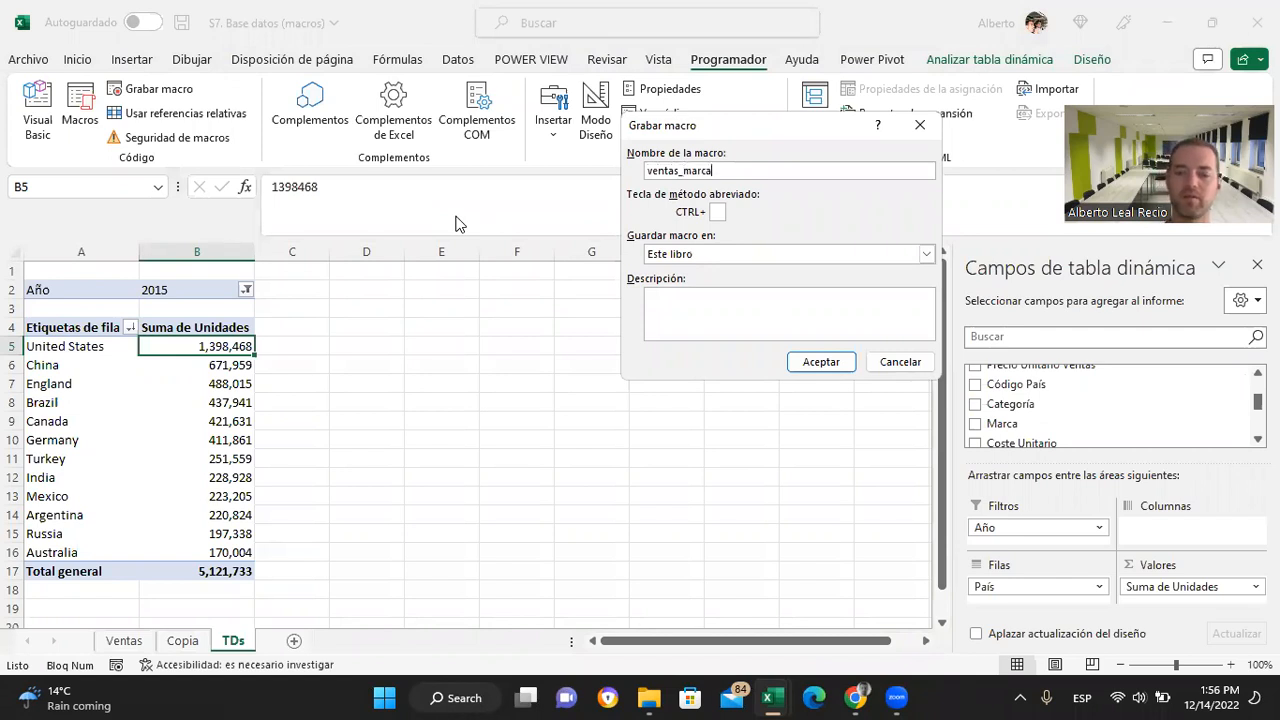
key("Return")
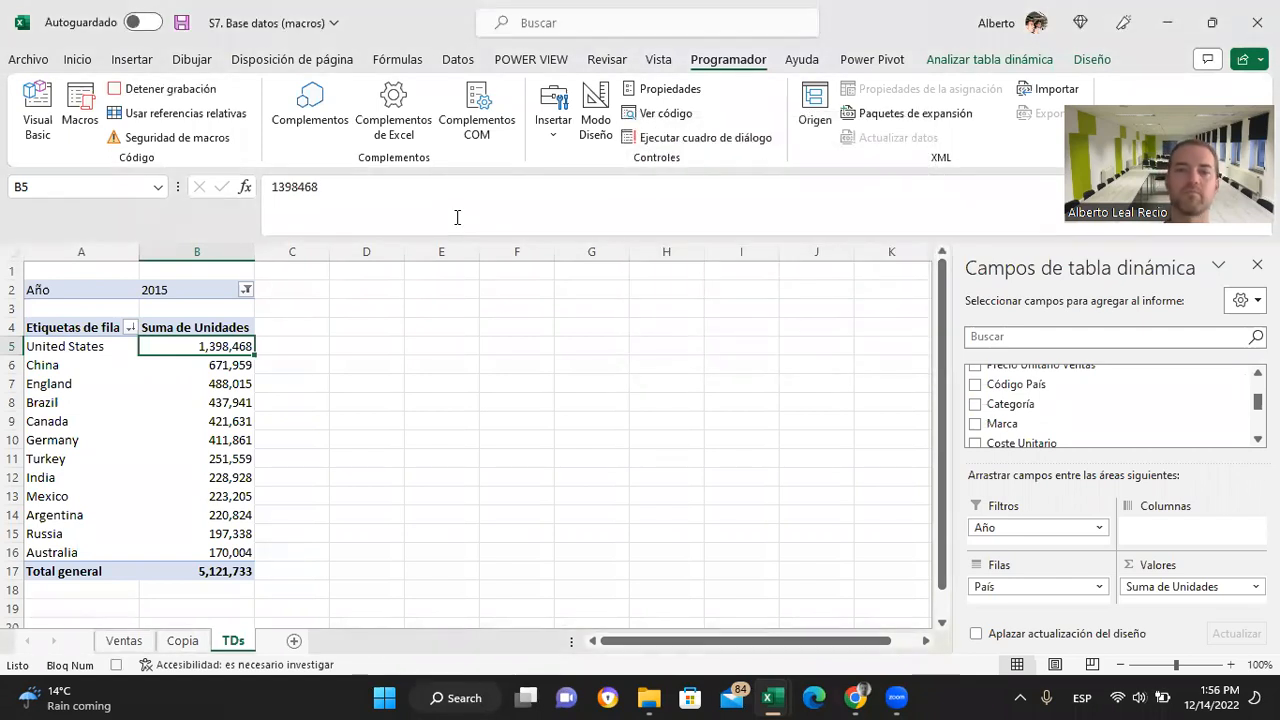
Step: Refresh the pivot table on the TDs sheet
left_click(76, 350)
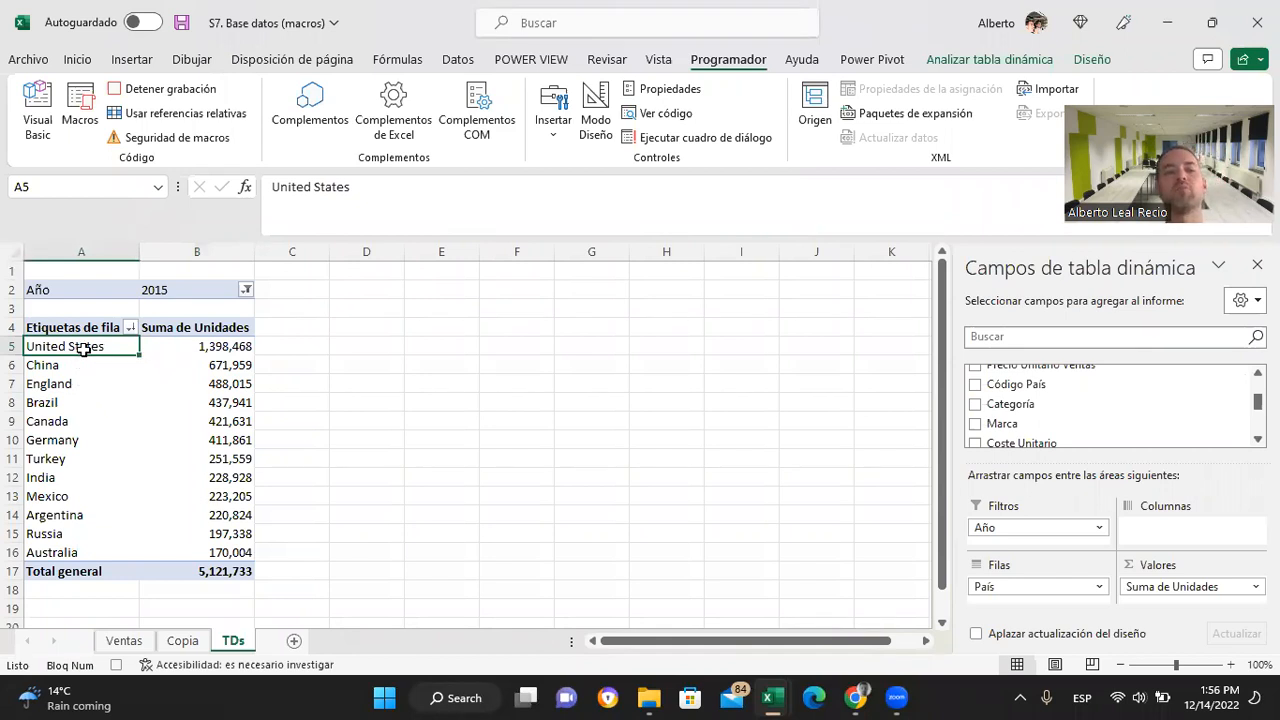
right_click(84, 347)
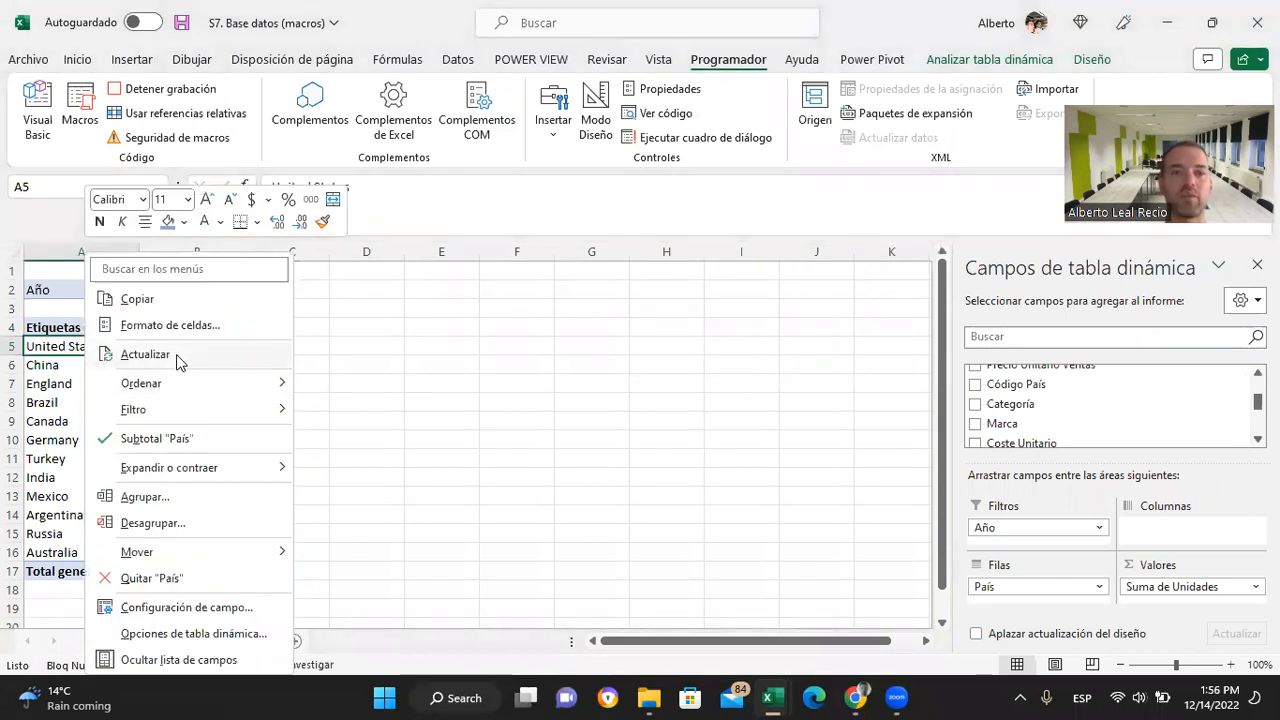
left_click(145, 354)
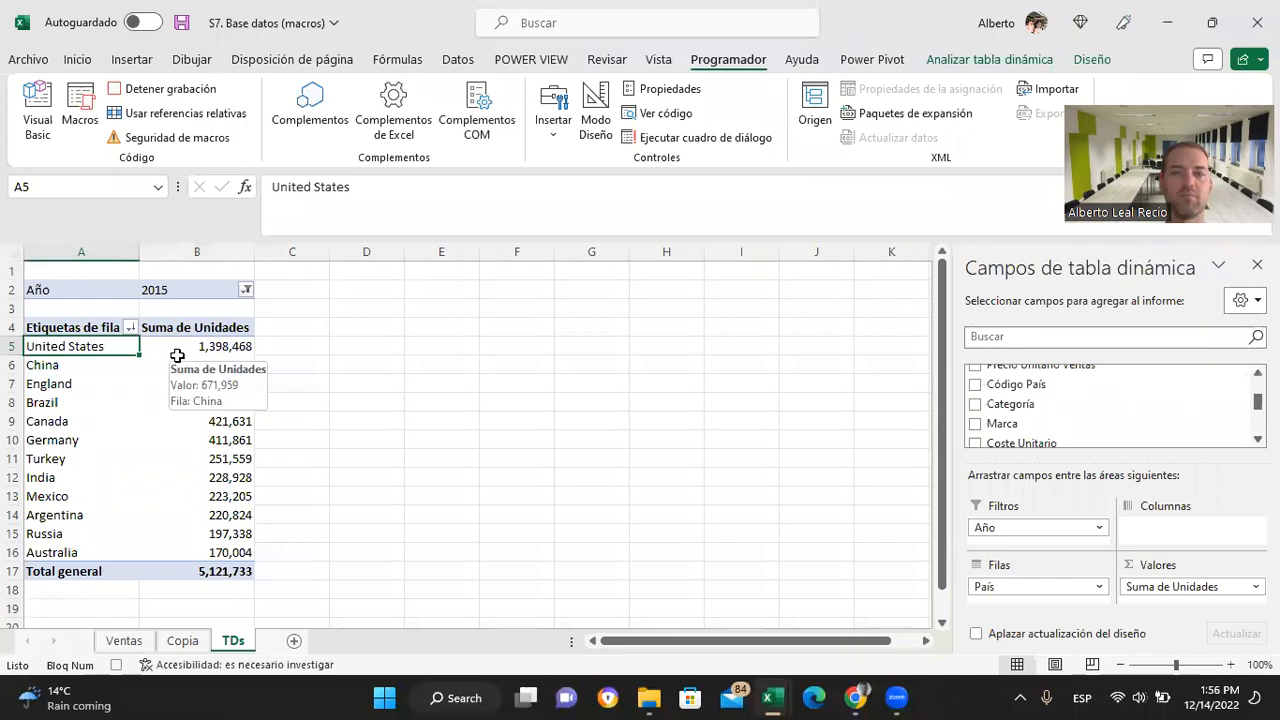
Step: Clear all fields and filters from the pivot table
right_click(117, 349)
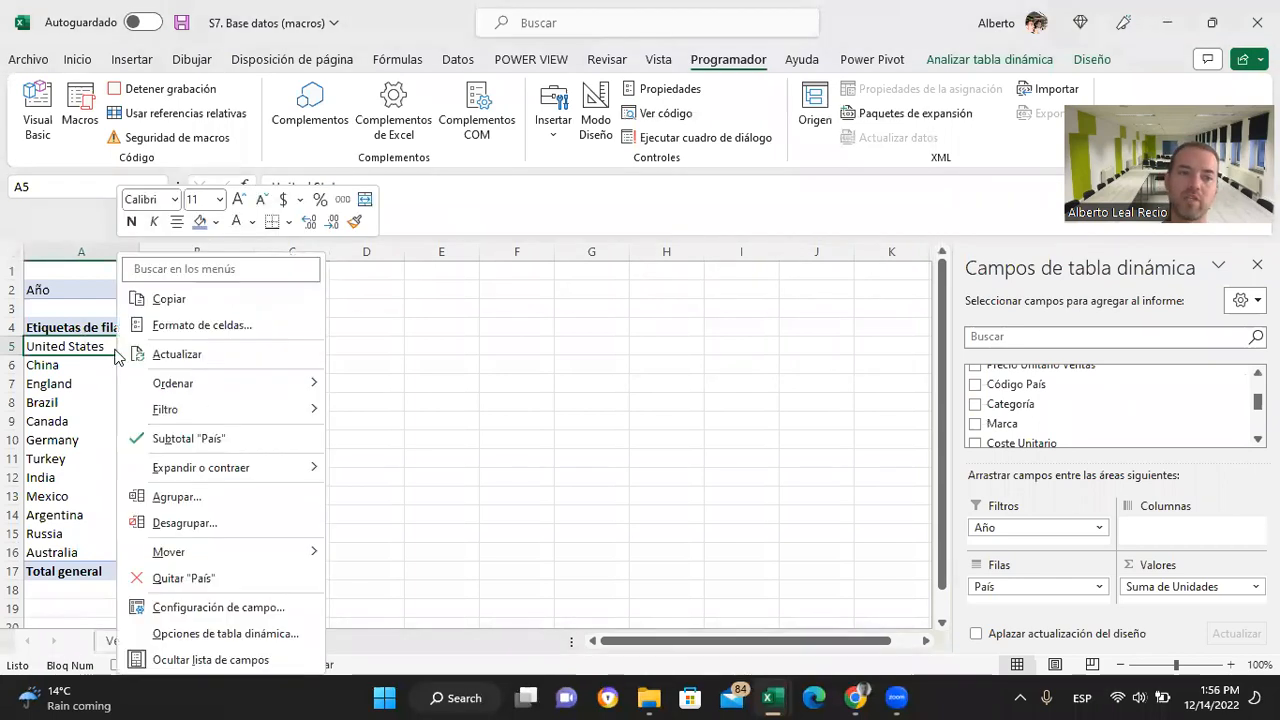
left_click(960, 60)
left_click(960, 60)
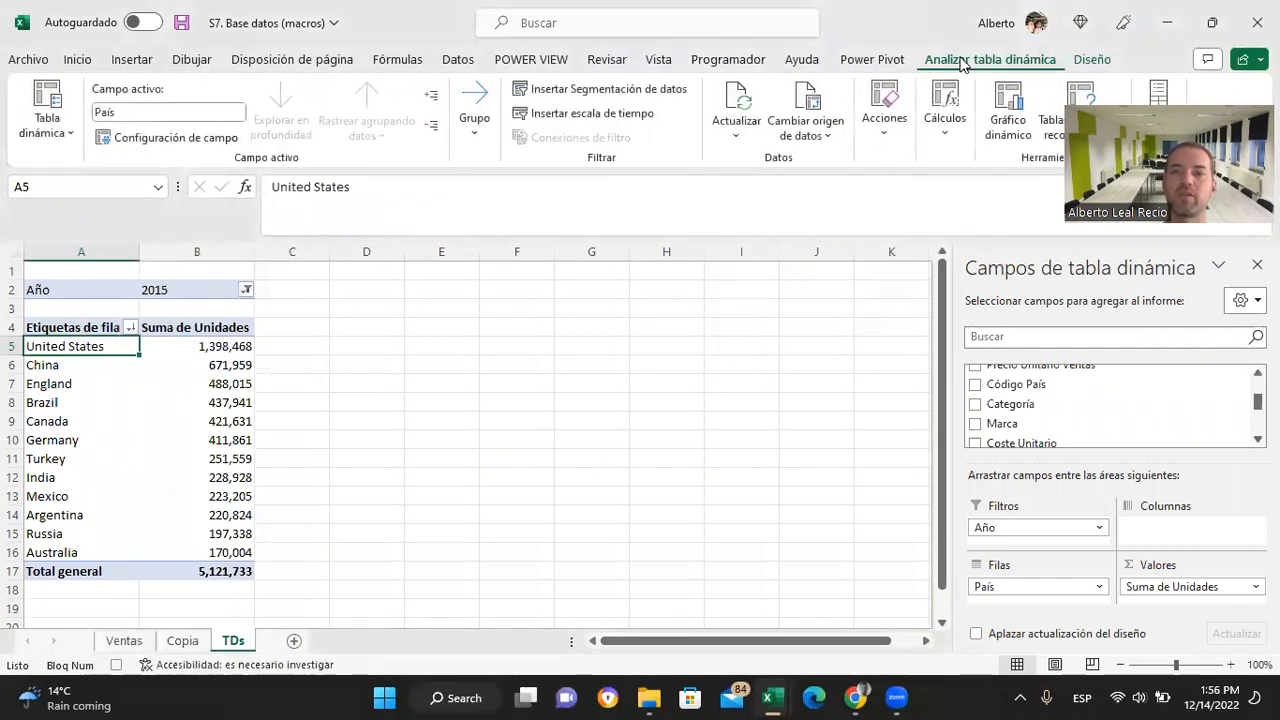
left_click(884, 118)
left_click(881, 222)
key("Escape")
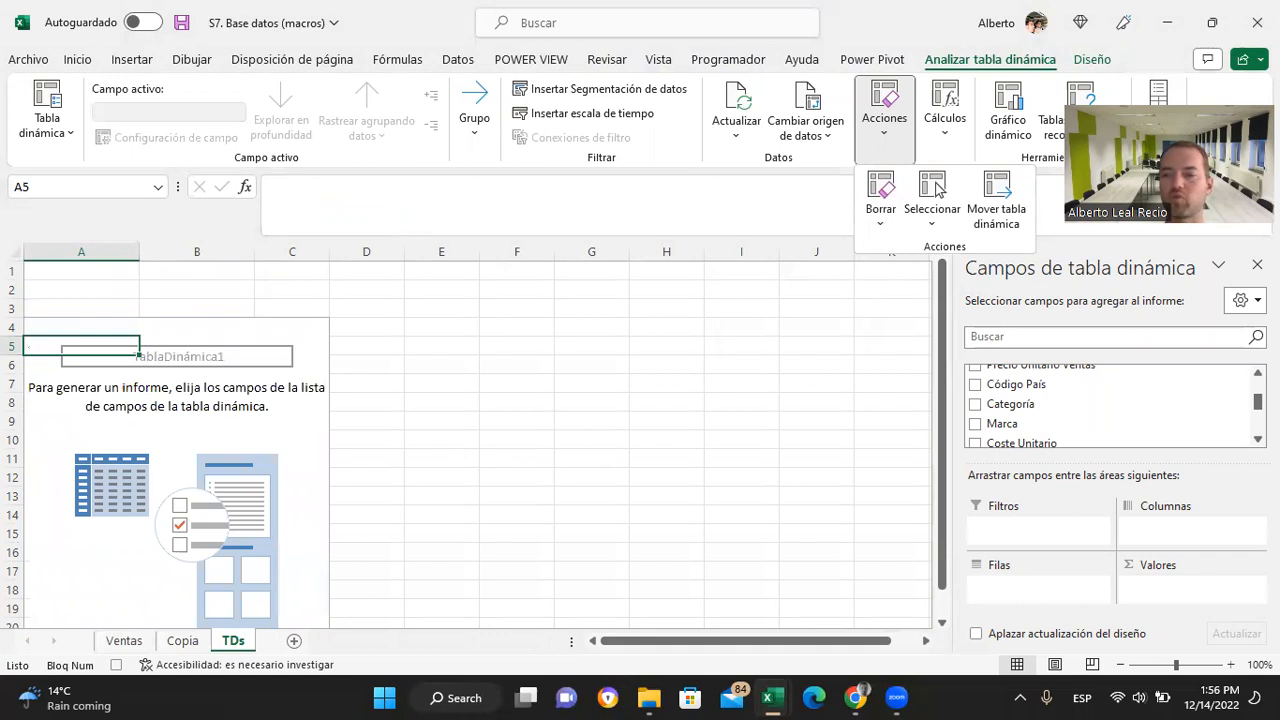
Step: Build the pivot report with Marca as rows and Ventas totales as summed values
scroll(1000, 400, "down", 2)
left_click_drag(1028, 398, 1078, 592)
scroll(1010, 405, "down", 3)
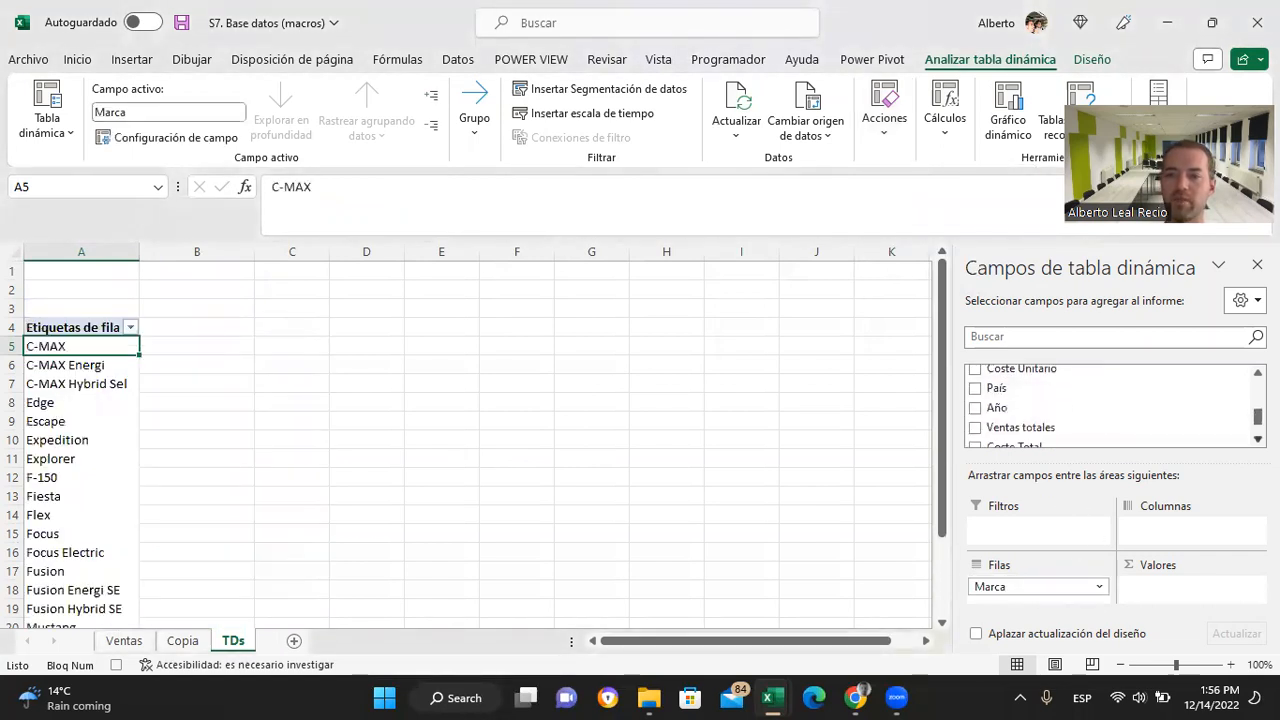
left_click_drag(1100, 414, 1183, 592)
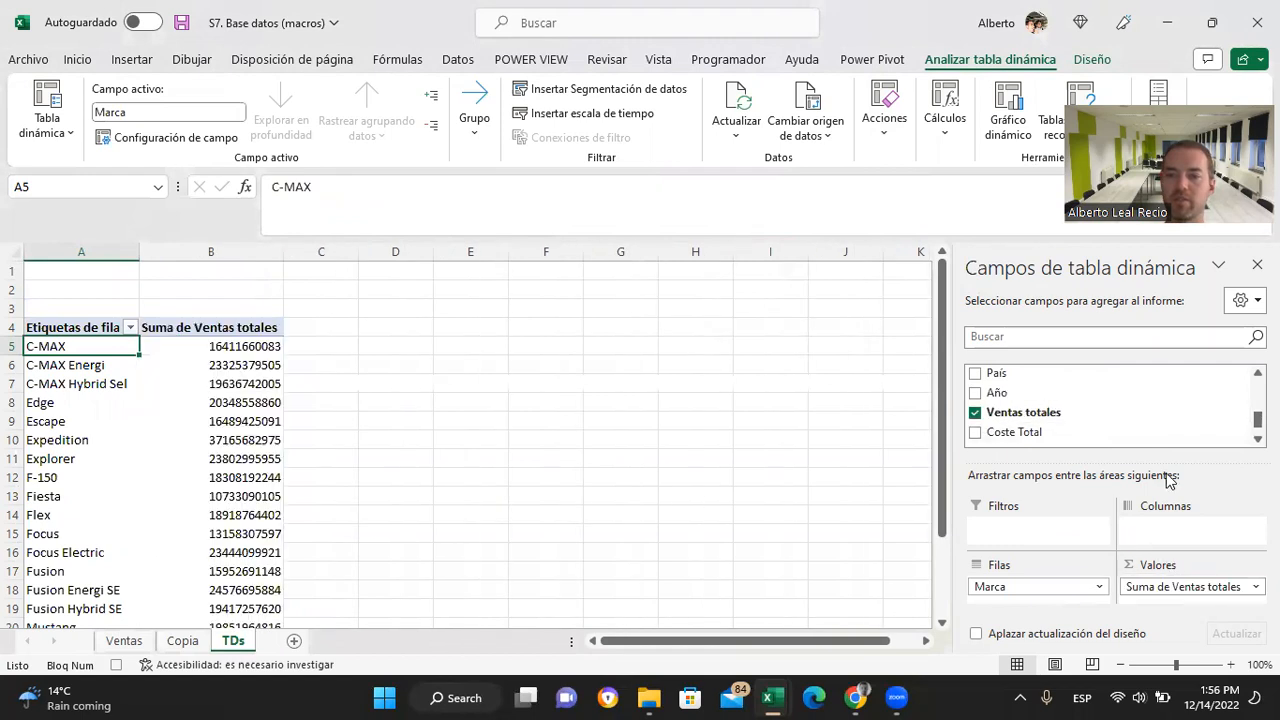
Step: Add Año as the pivot table's report filter and filter it to 2013
left_click_drag(1027, 398, 1058, 530)
left_click(276, 291)
left_click(110, 350)
left_click(162, 526)
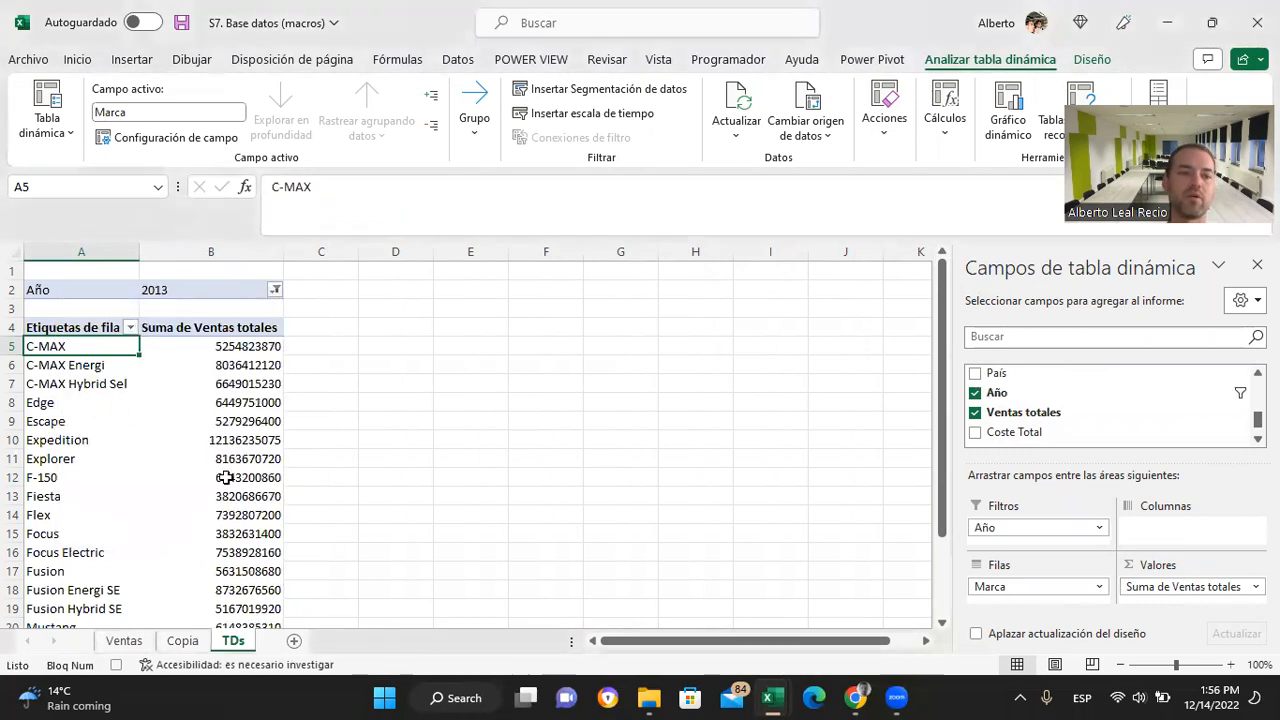
Step: Format the Suma de Ventas totales value field as Moneda with the $ symbol and 0 decimal places
left_click(250, 346)
right_click(252, 347)
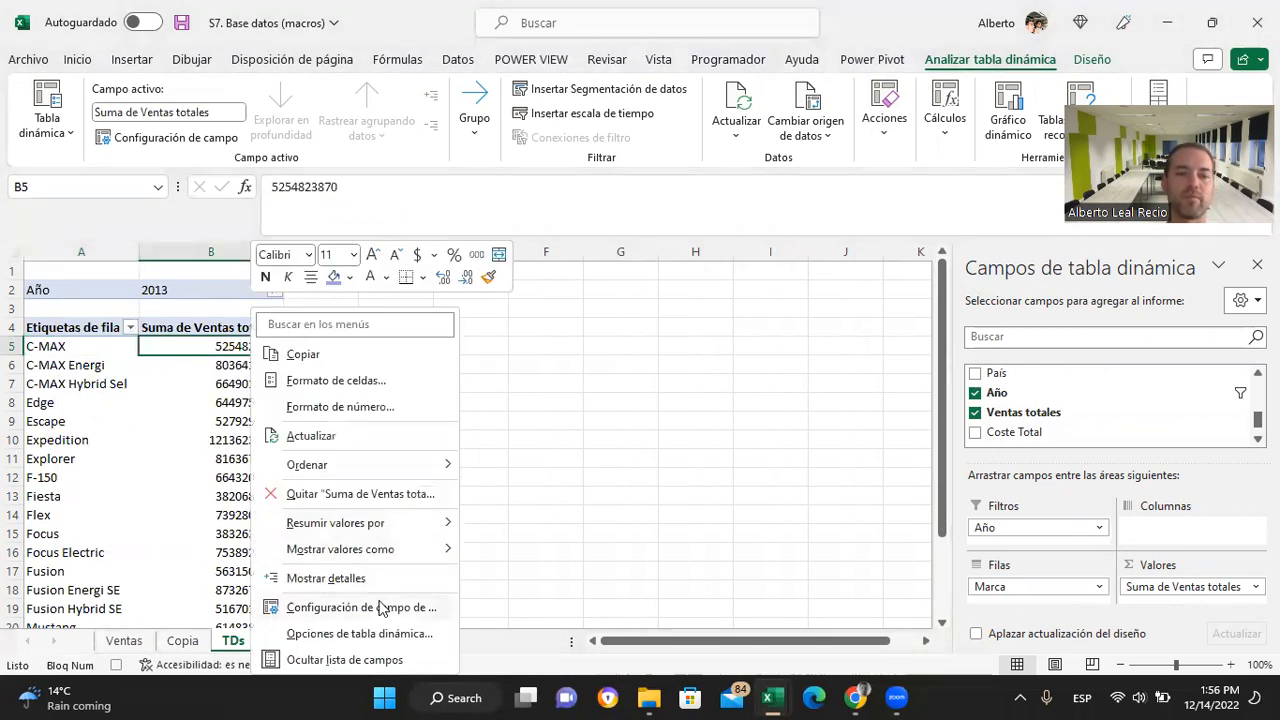
left_click(380, 607)
left_click(258, 651)
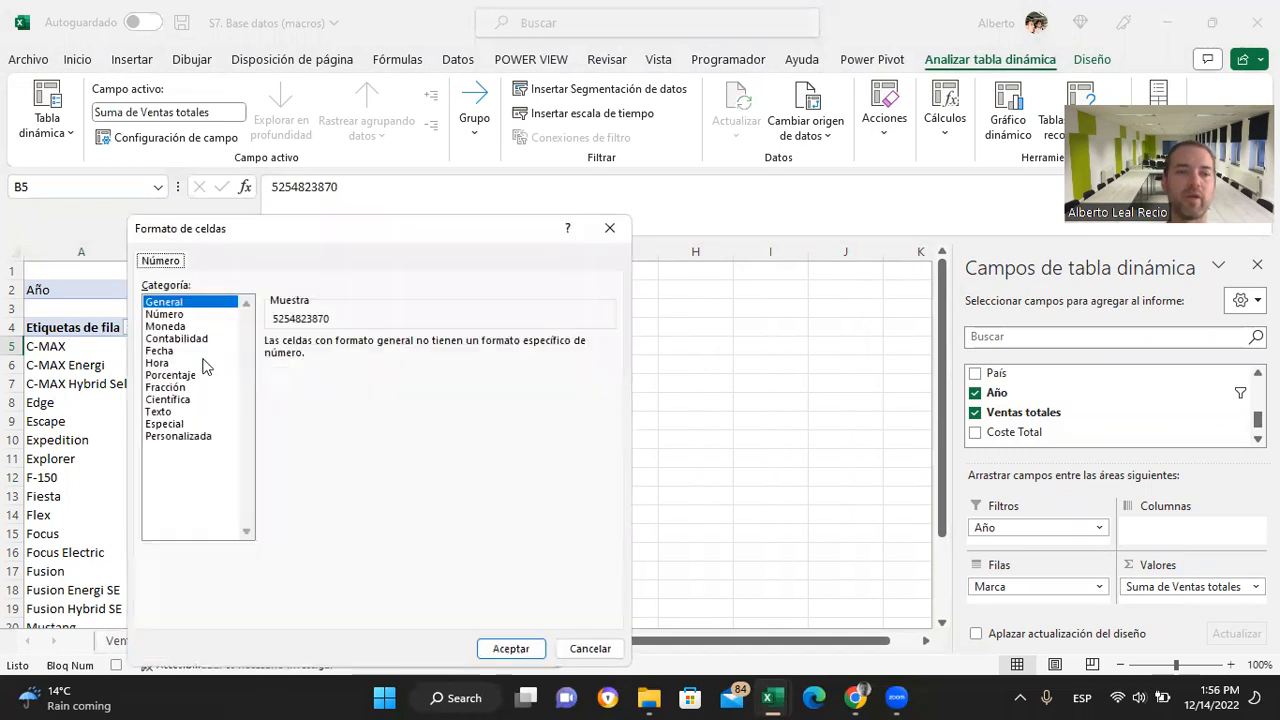
left_click(166, 327)
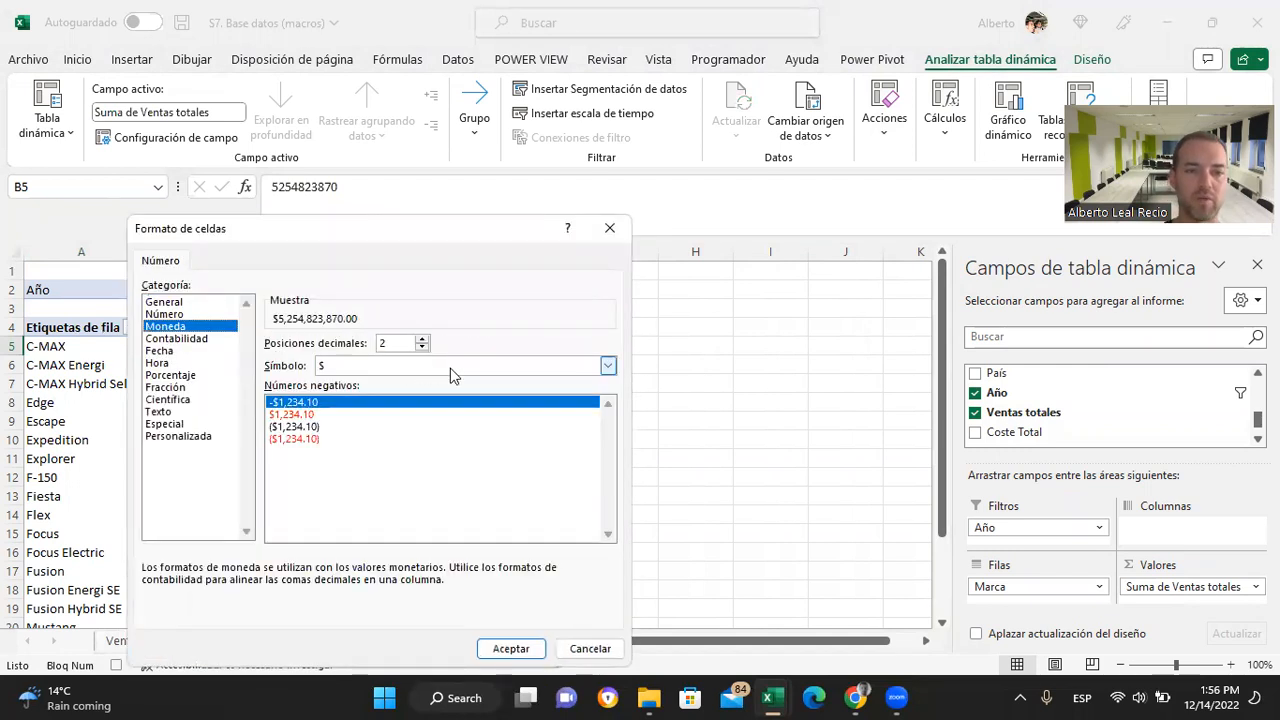
left_click(422, 348)
left_click(422, 348)
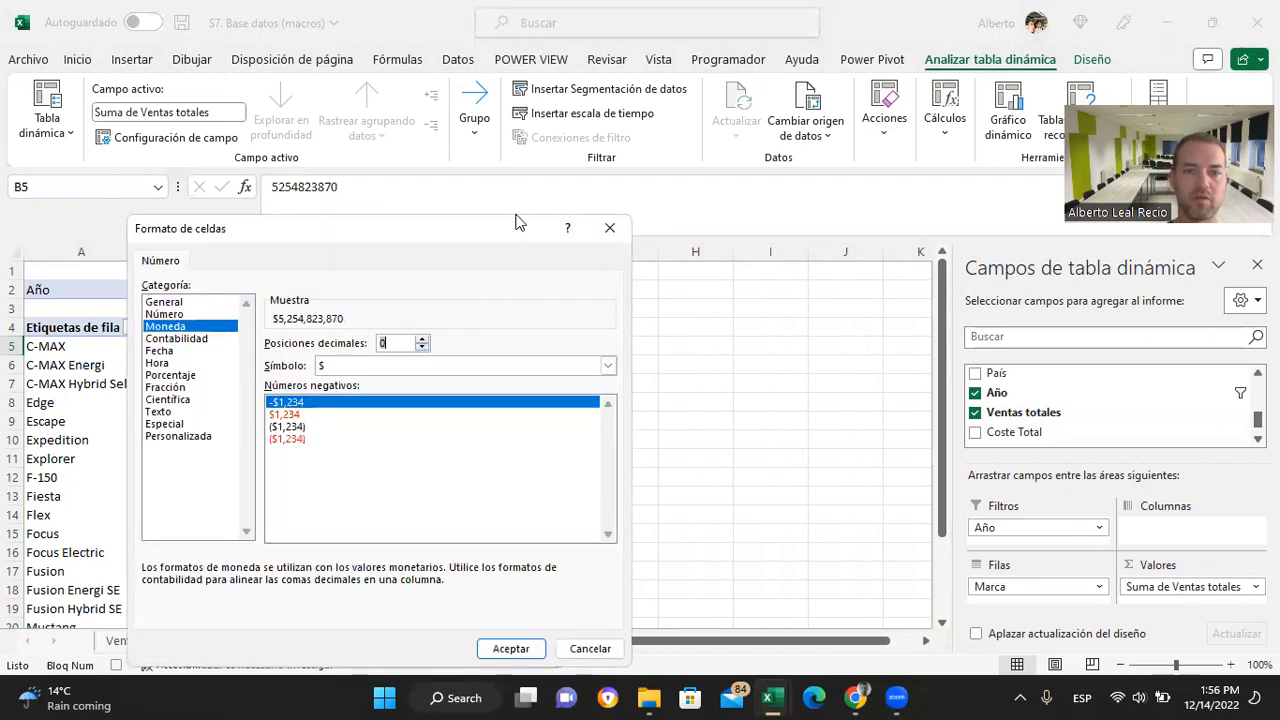
left_click_drag(519, 221, 611, 124)
left_click(611, 557)
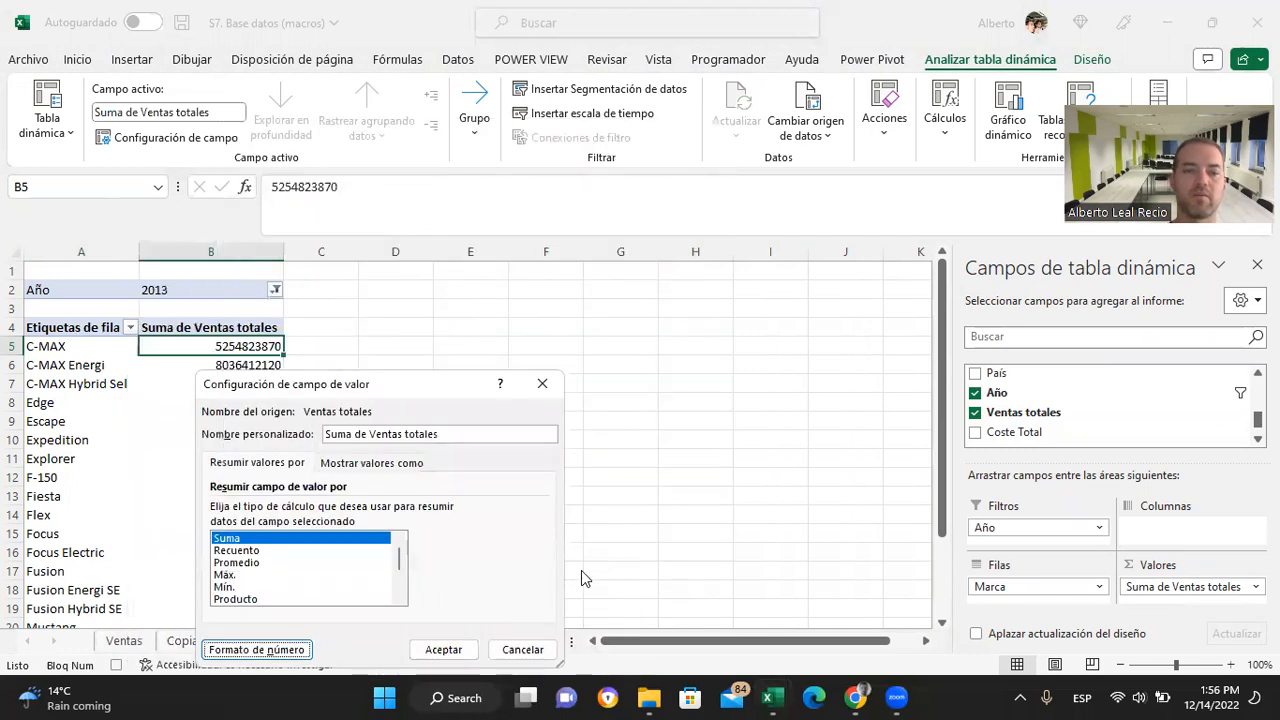
left_click(443, 649)
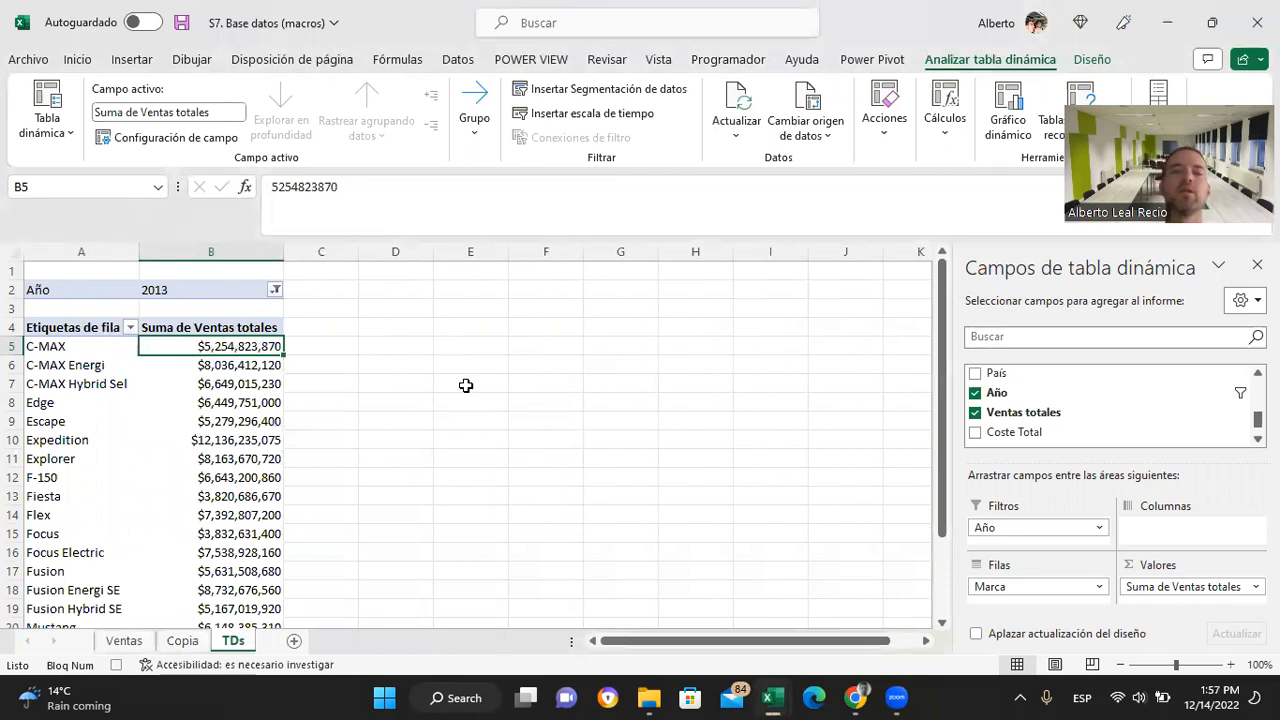
Step: Stop recording the ventas_marca macro and save the workbook
left_click(733, 62)
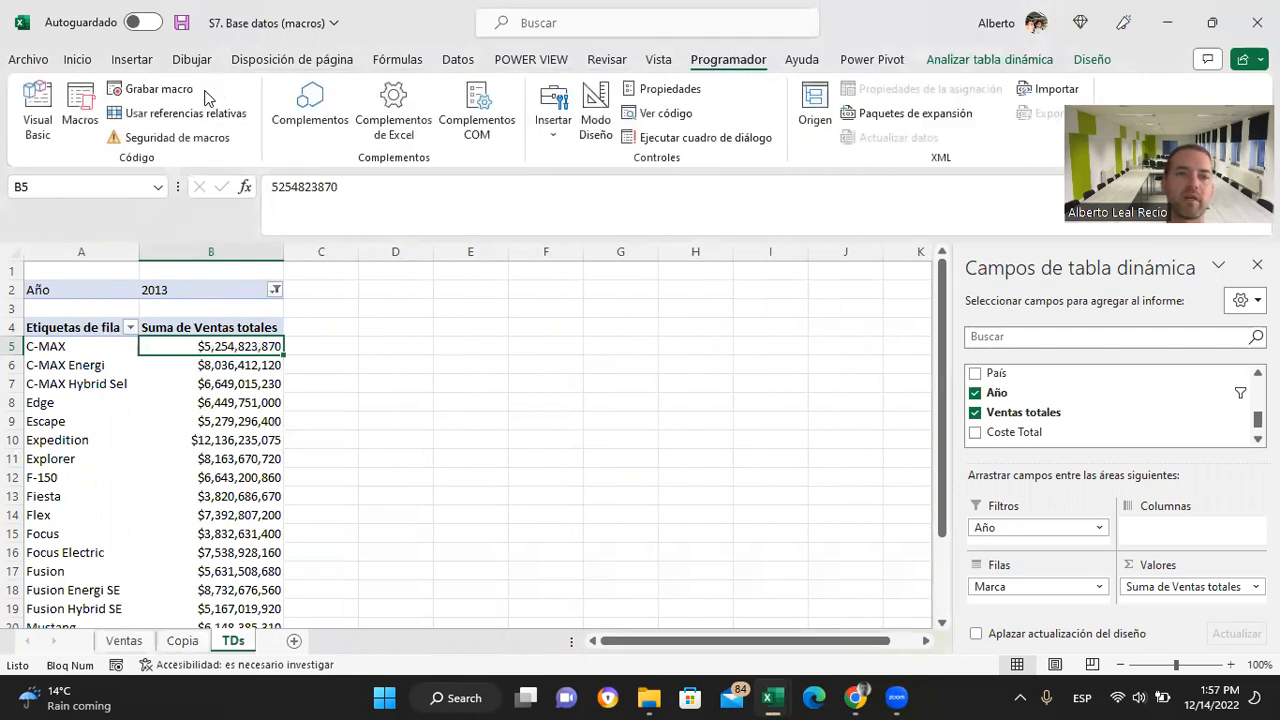
left_click(80, 62)
key("ctrl+s")
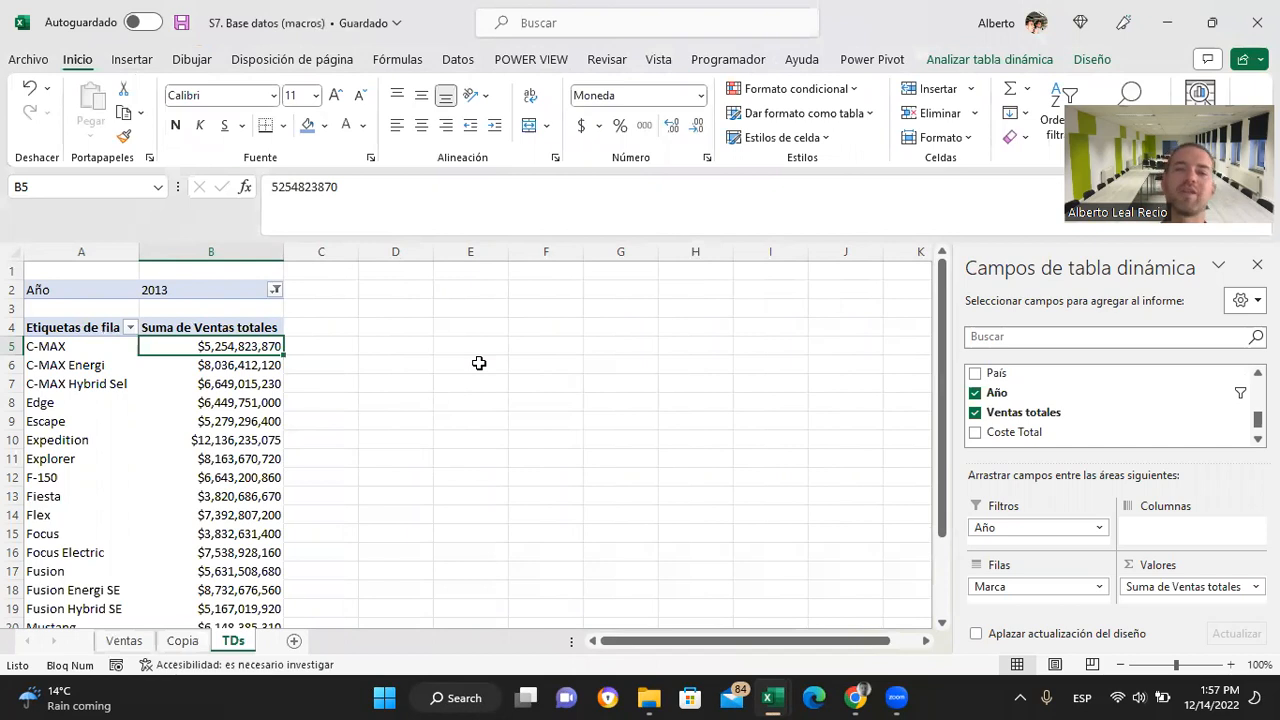
Step: Draw a rounded rectangle about 0.84" high over columns H to J beside the pivot table, with an identical one directly below it
left_click(137, 63)
left_click(253, 150)
left_click(330, 147)
left_click(330, 147)
left_click(268, 132)
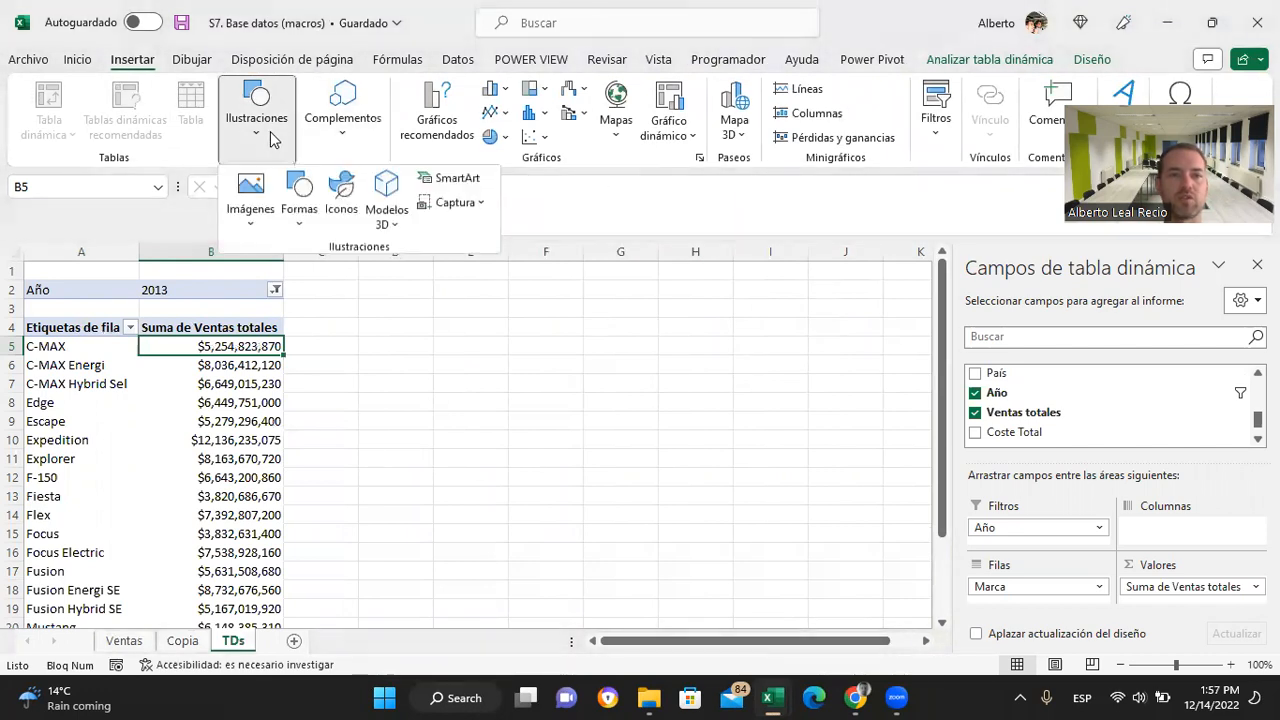
left_click(305, 232)
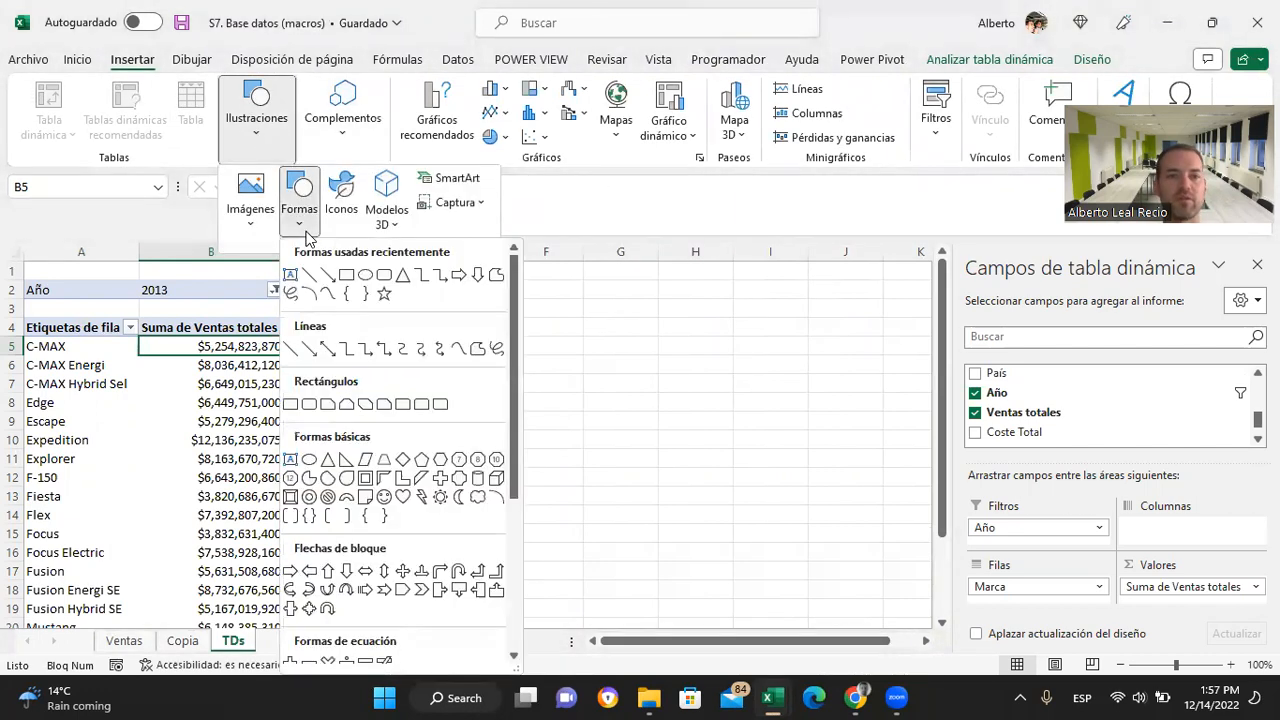
left_click(384, 277)
left_click_drag(706, 283, 811, 413)
Step: Label the upper rounded rectangle "Unidades por país (2015)"
right_click(781, 321)
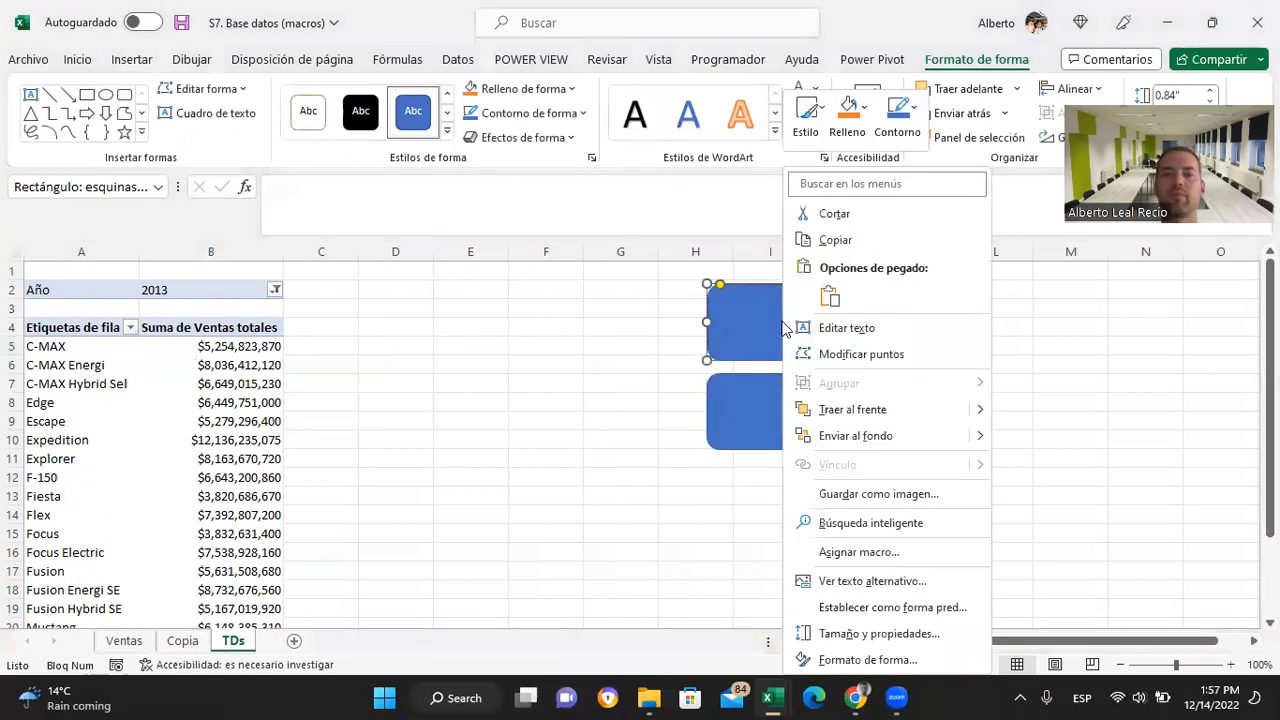
left_click(812, 324)
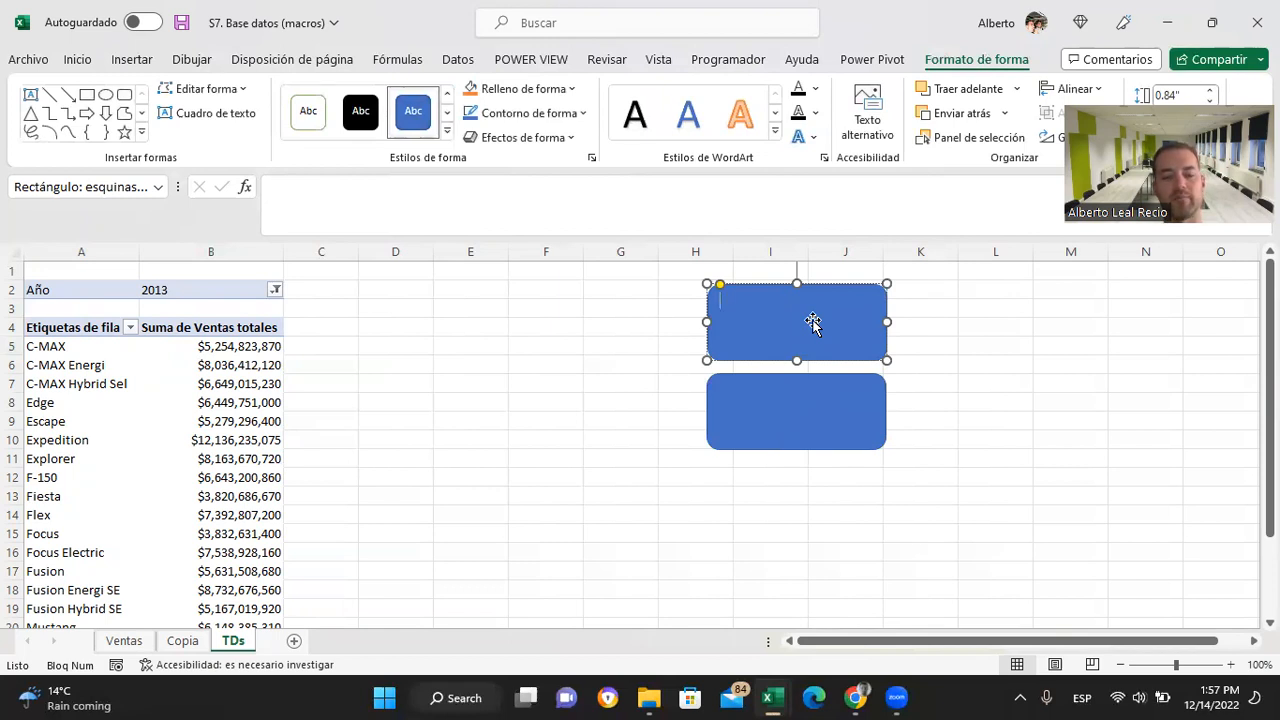
type("Unidade")
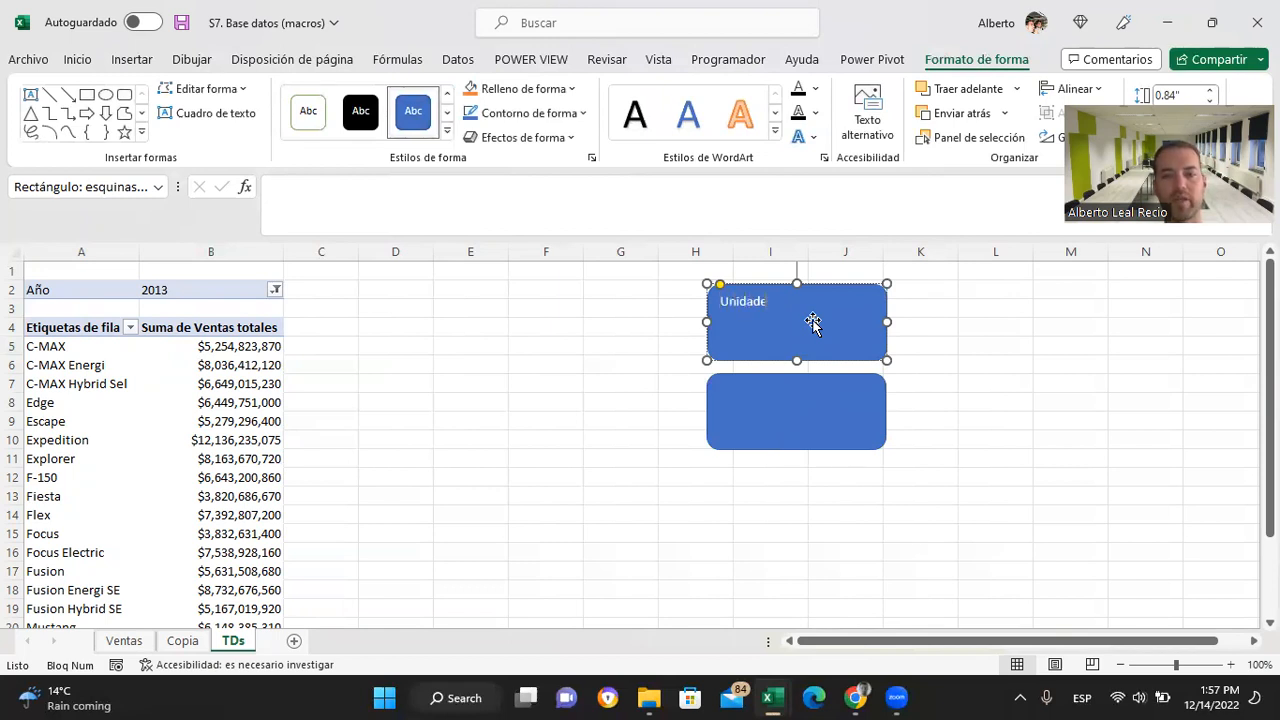
type("s por país")
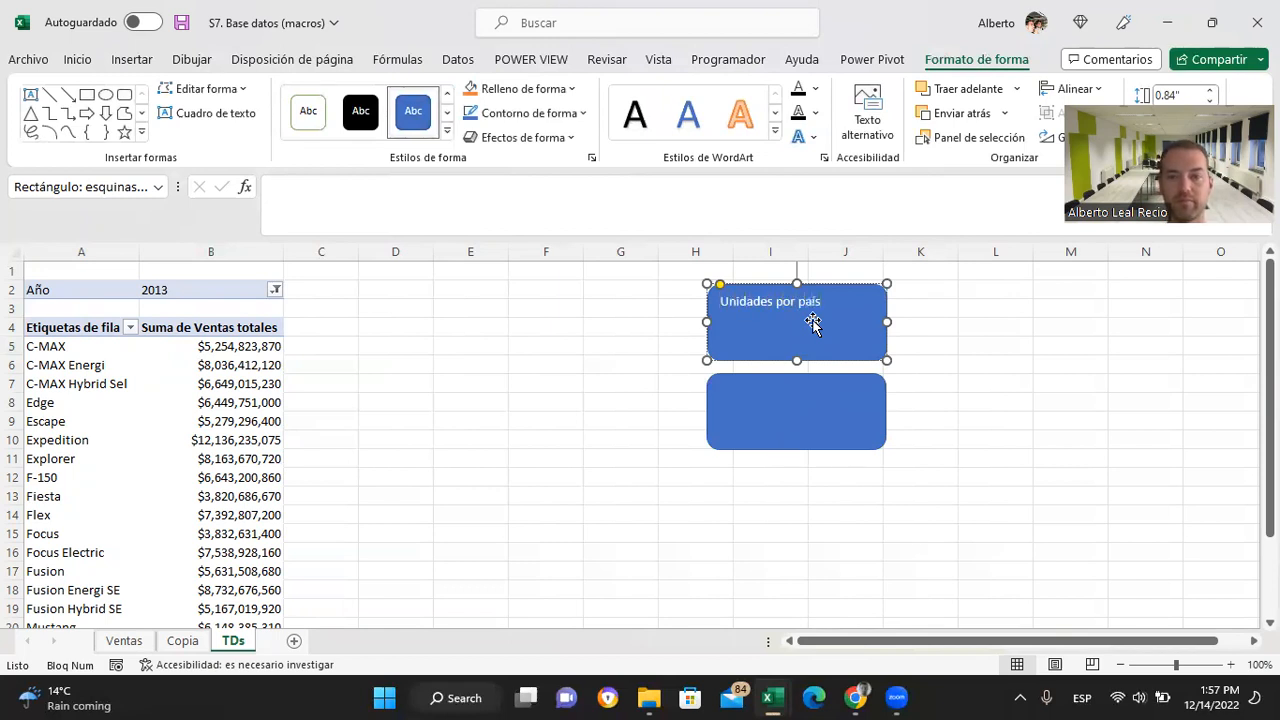
type(" (2015)")
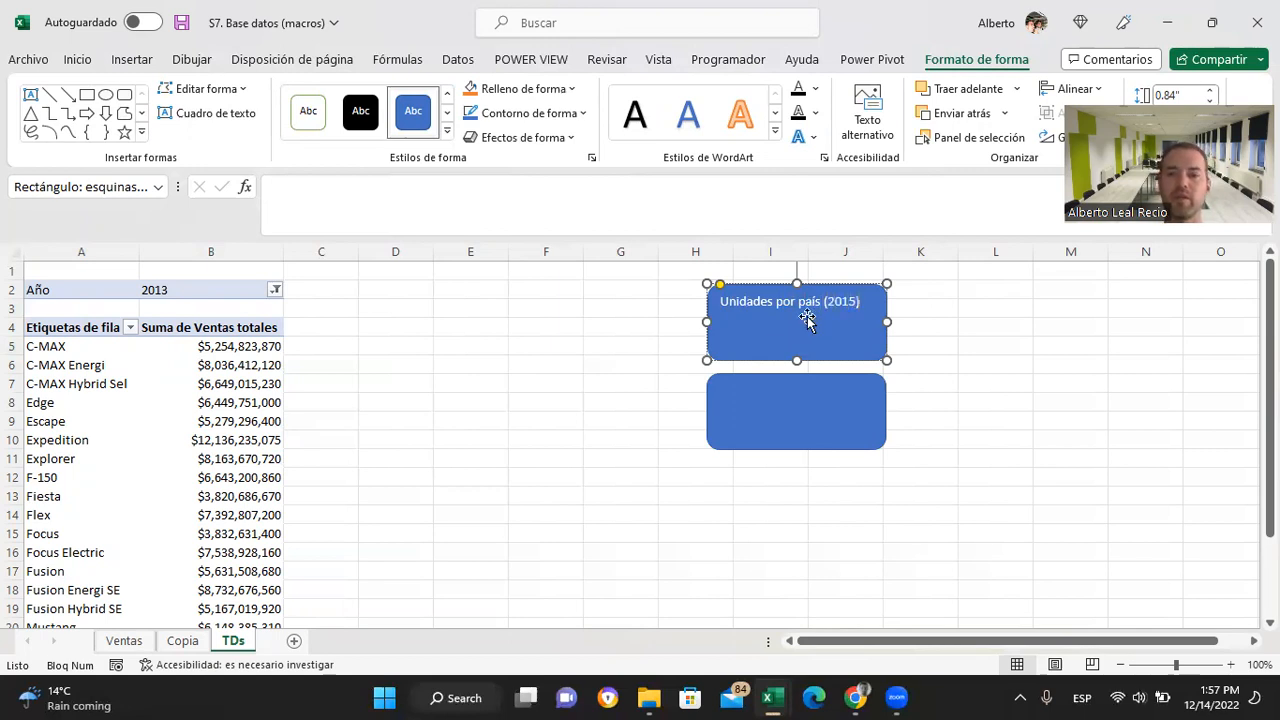
Step: Label the lower rounded rectangle "Ventas por marca en el 2013"
left_click(811, 421)
right_click(811, 419)
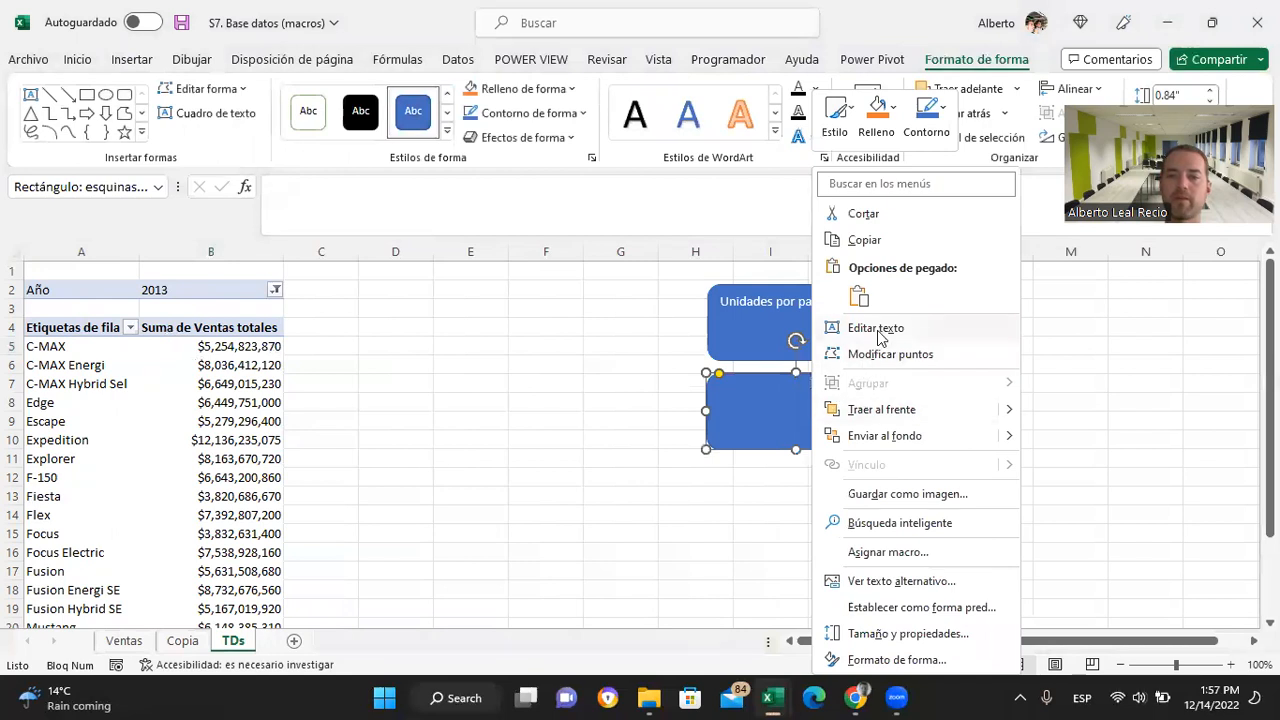
left_click(878, 328)
type("Ven")
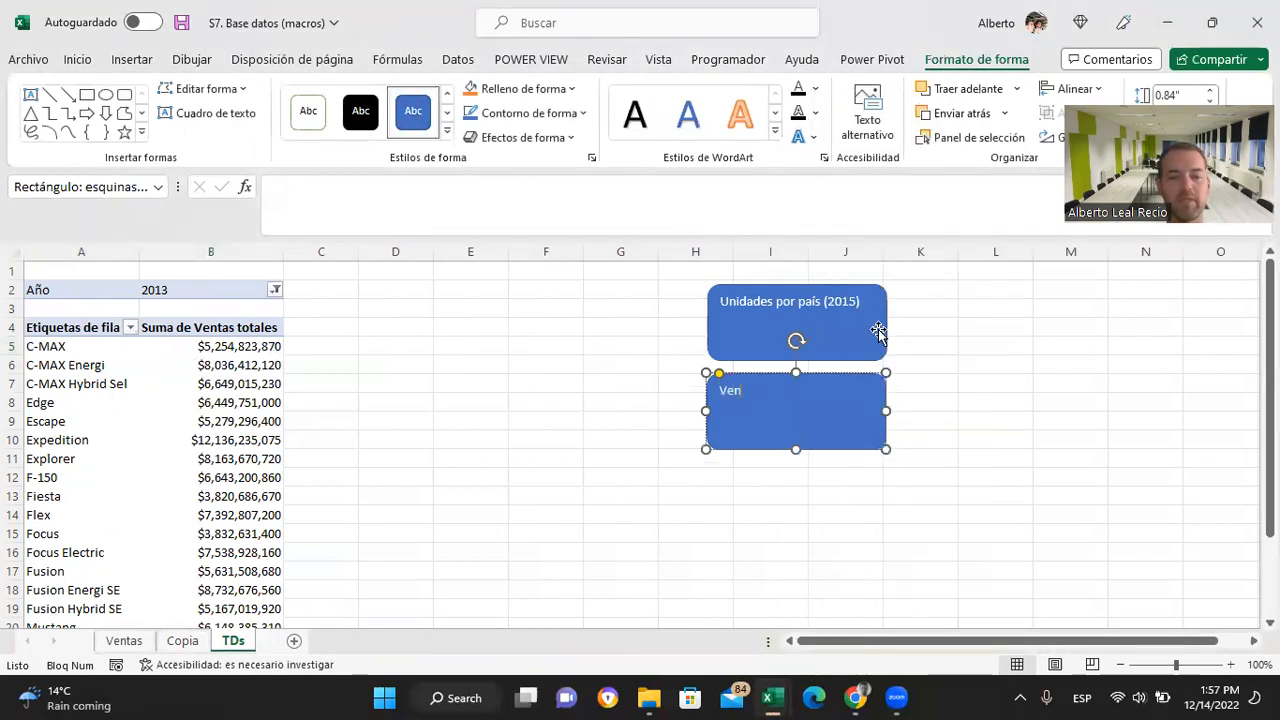
type("tas por marca en el 2013")
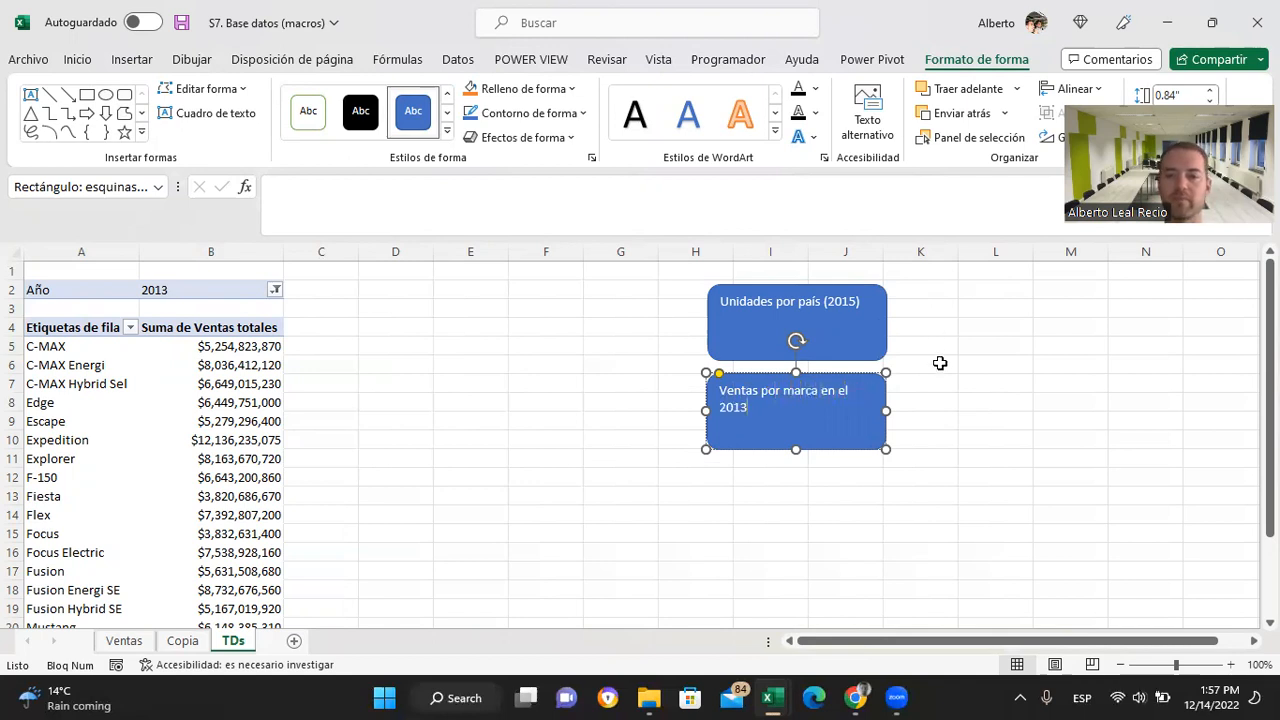
Step: Format the text of both rounded rectangles as bold, size 12, centred horizontally and vertically
left_click(830, 345)
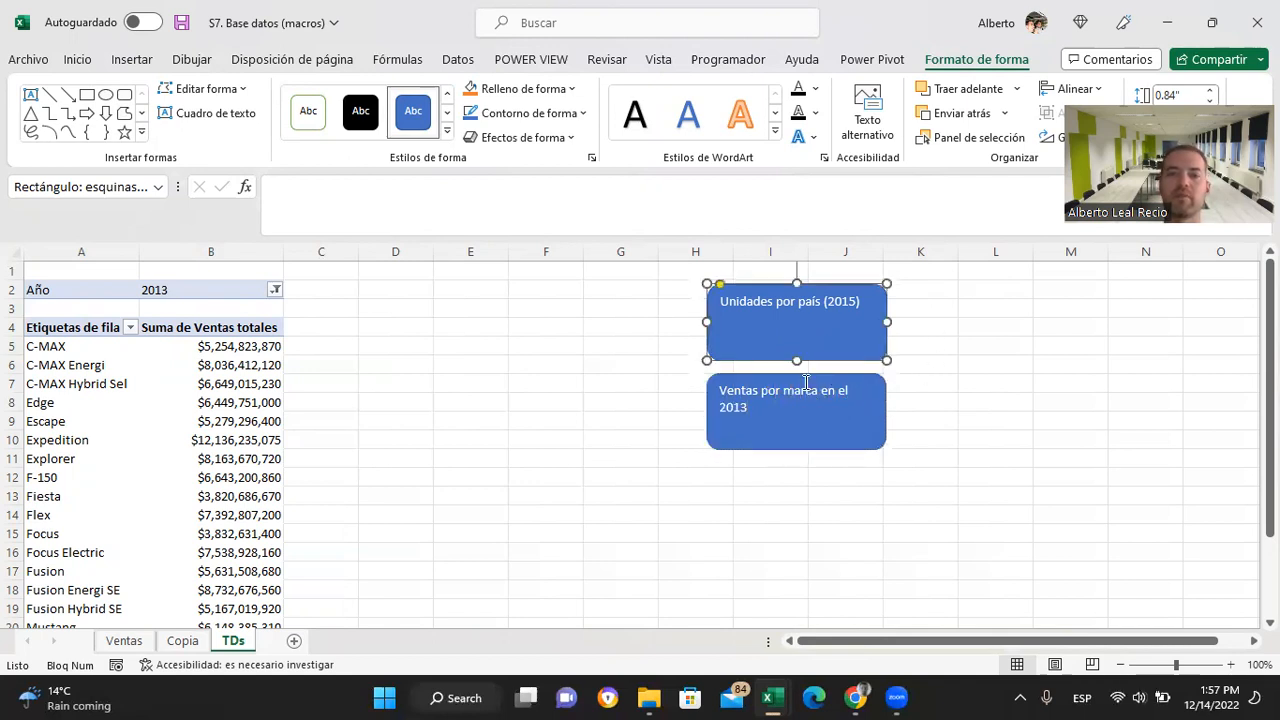
left_click(805, 393, "shift")
left_click(77, 59)
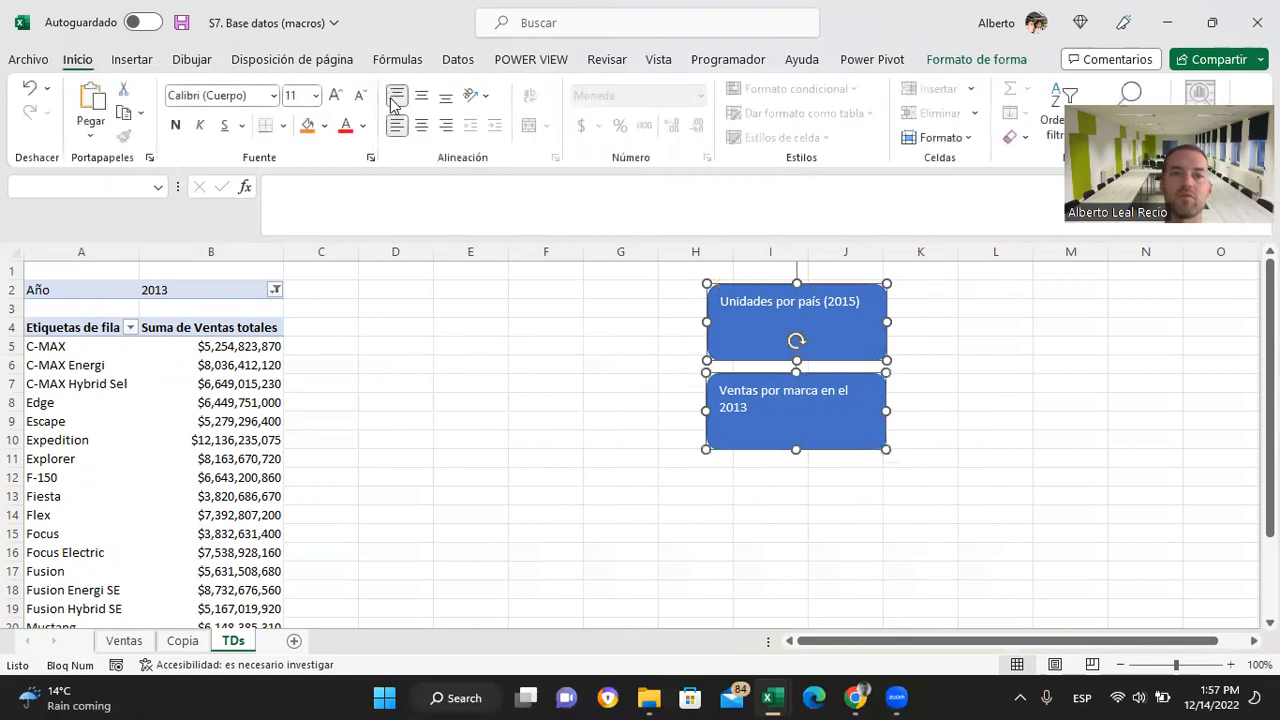
left_click(421, 95)
left_click(421, 125)
left_click(335, 95)
left_click(175, 125)
left_click(990, 361)
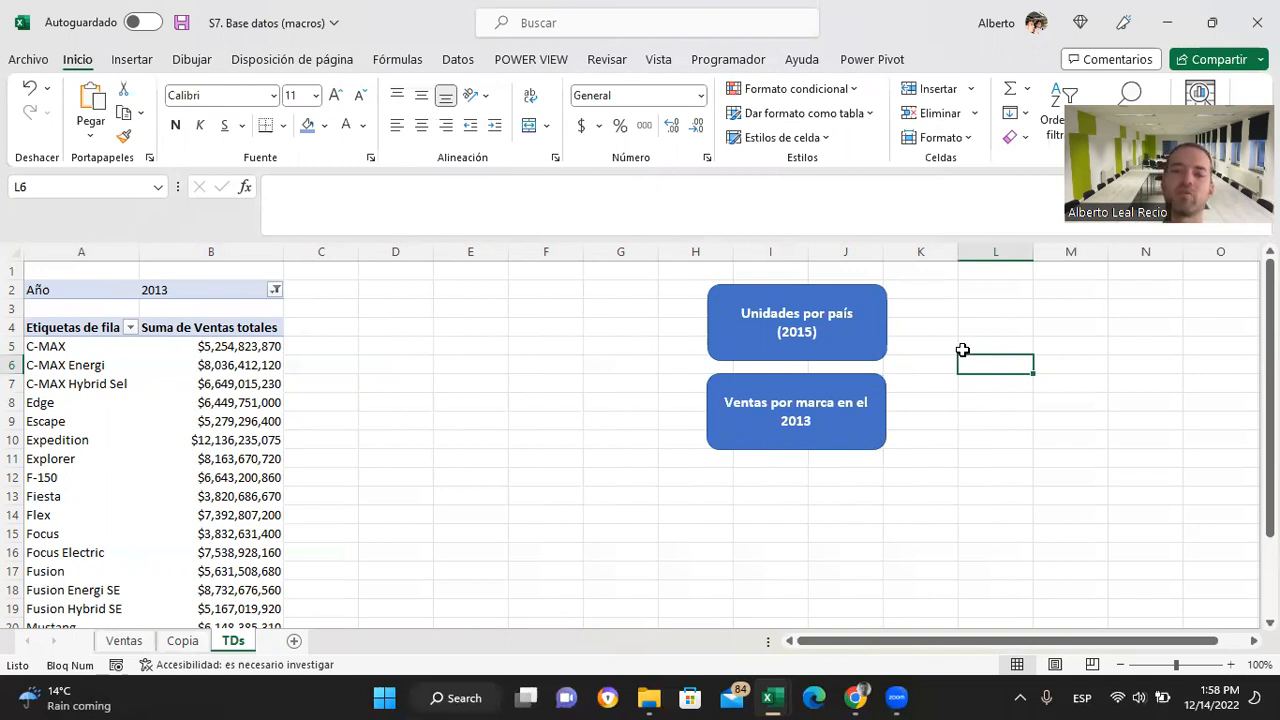
Step: Assign the Unidades_pais macro to the "Unidades por país (2015)" shape
right_click(740, 340)
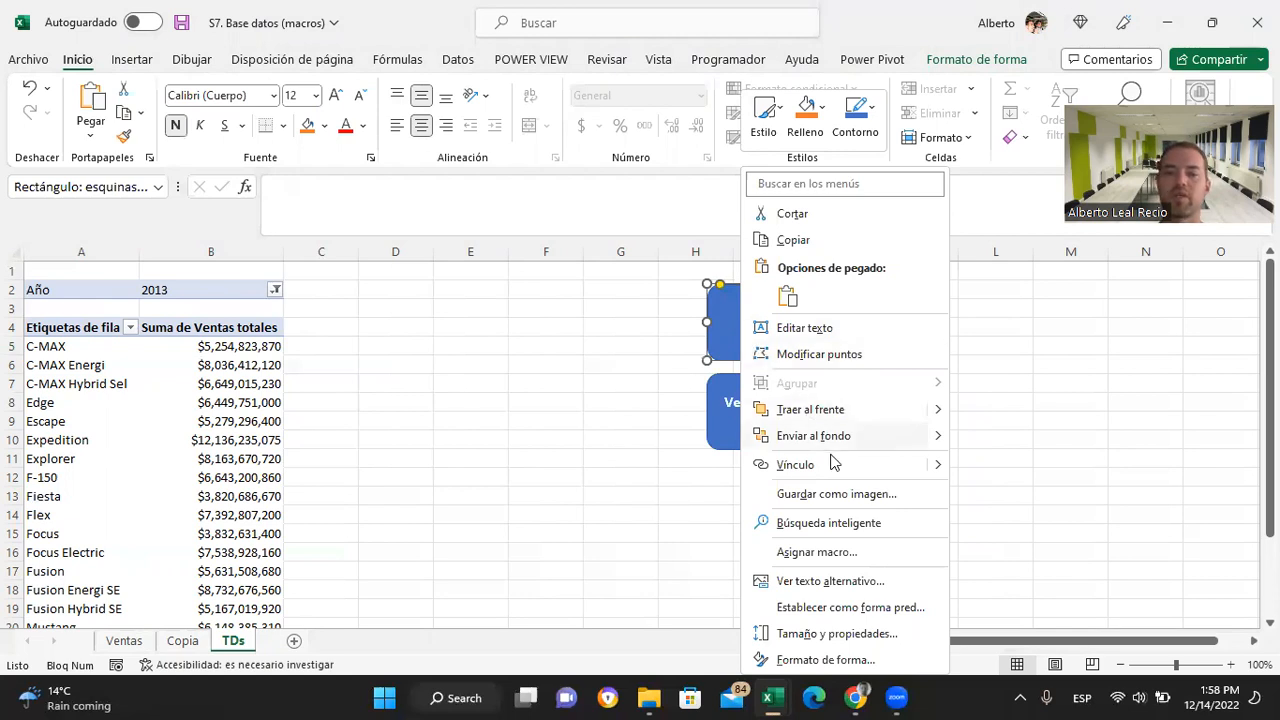
left_click(874, 549)
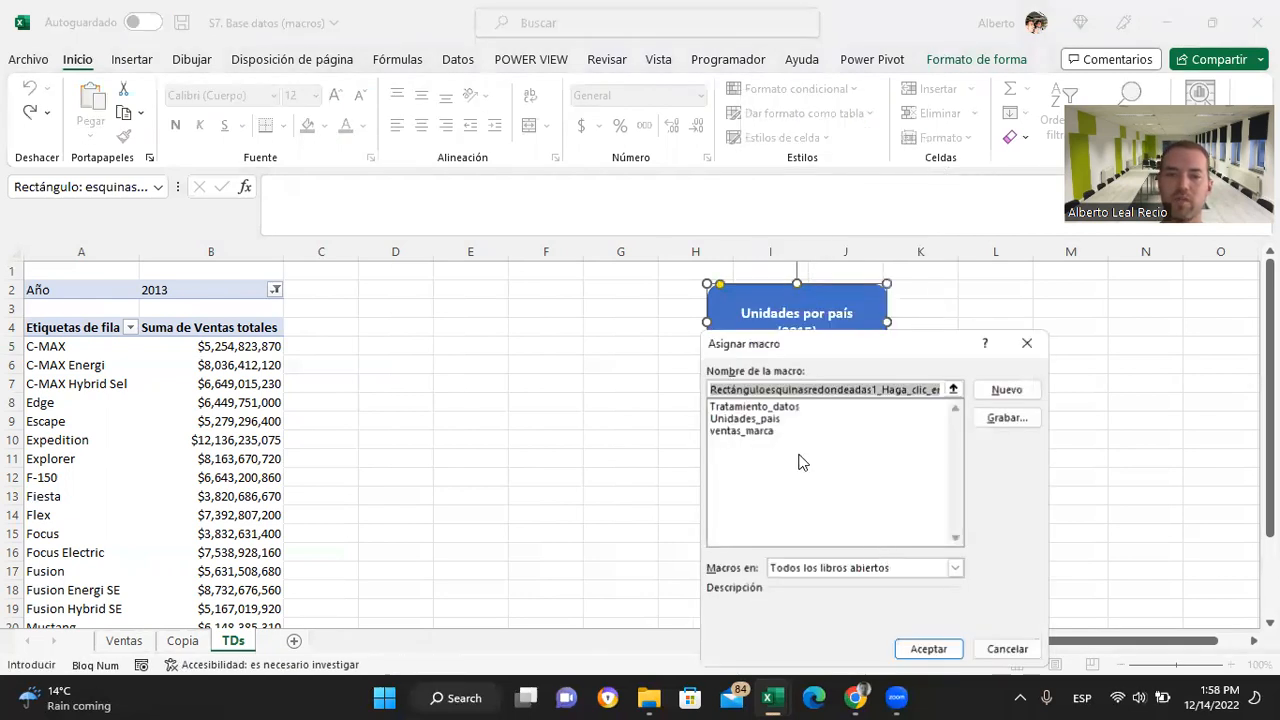
left_click(789, 418)
left_click(924, 656)
Step: Assign the ventas_marca macro to the "Ventas por marca en el 2013" shape
left_click(792, 394)
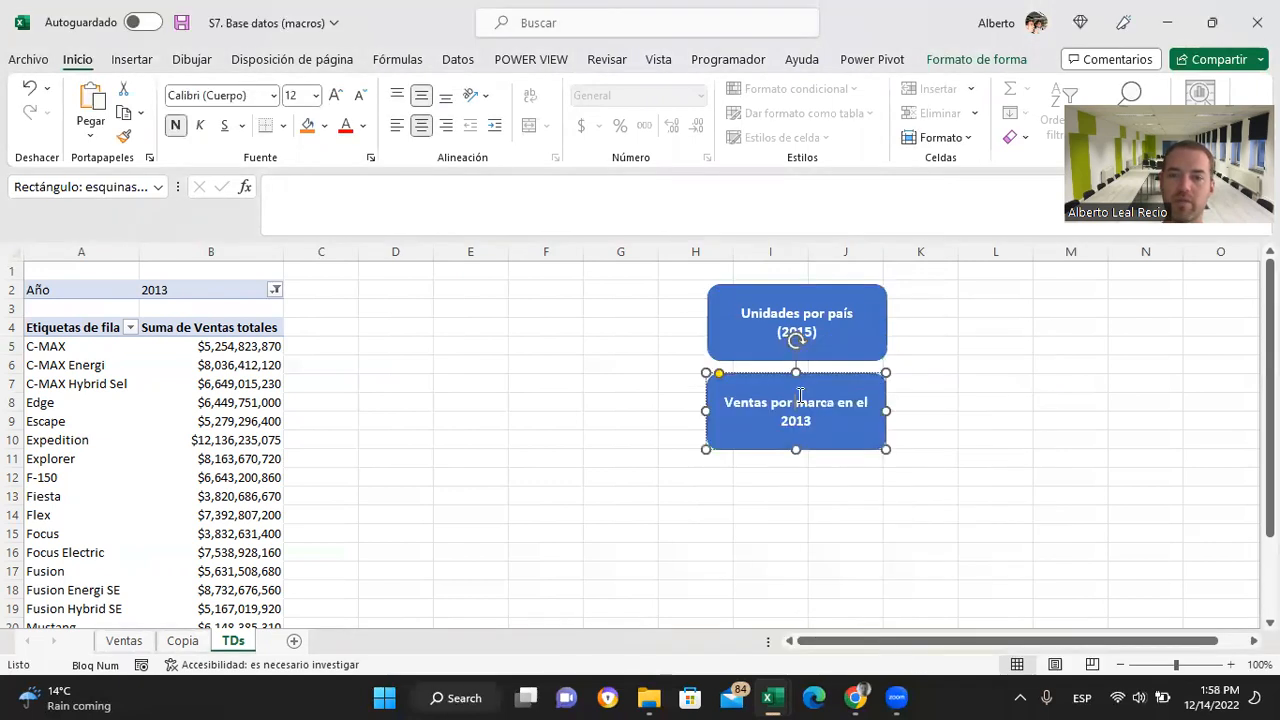
right_click(779, 392)
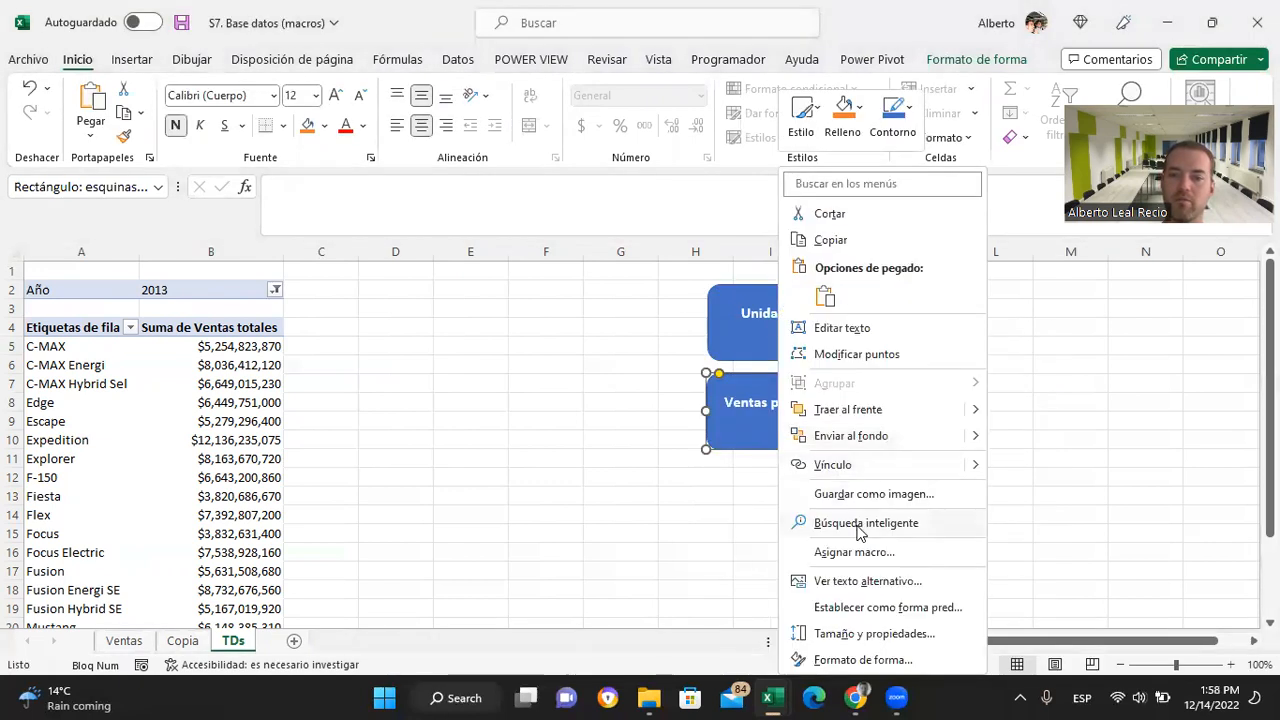
left_click(883, 555)
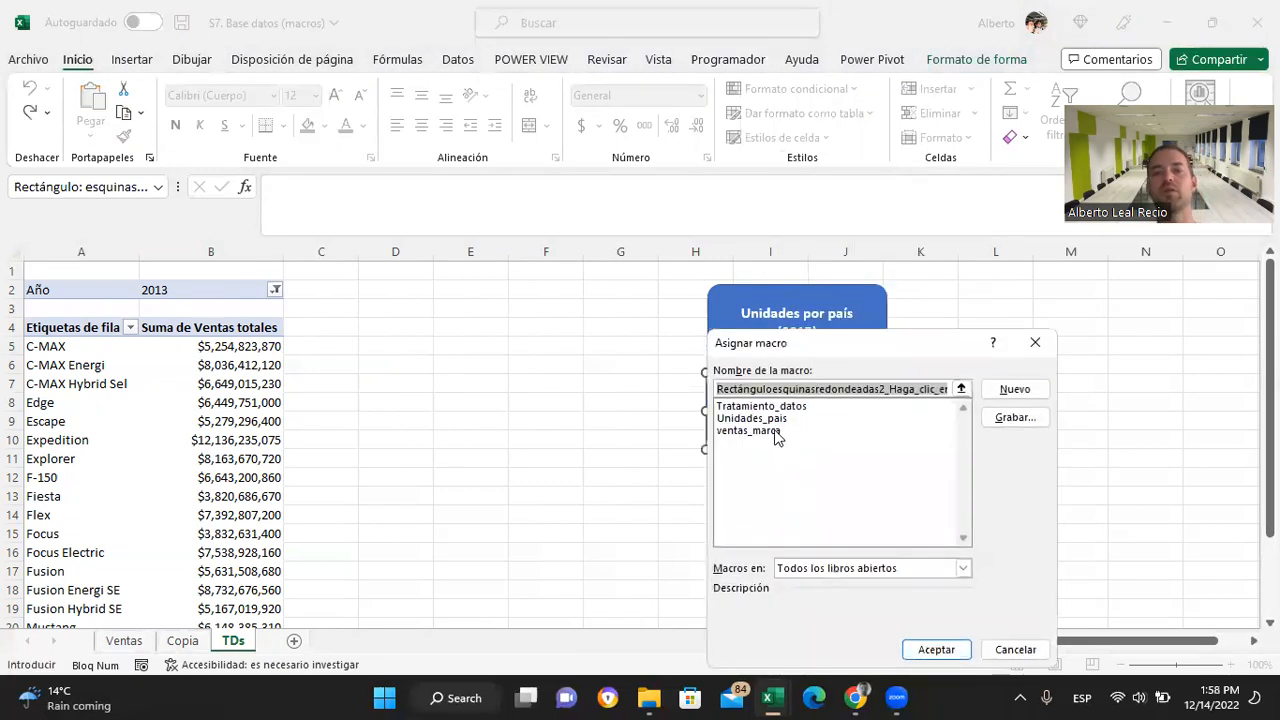
left_click(750, 430)
left_click(936, 651)
Step: Test both shape buttons by running the Unidades por país report and the Ventas por marca report in turn
left_click(968, 405)
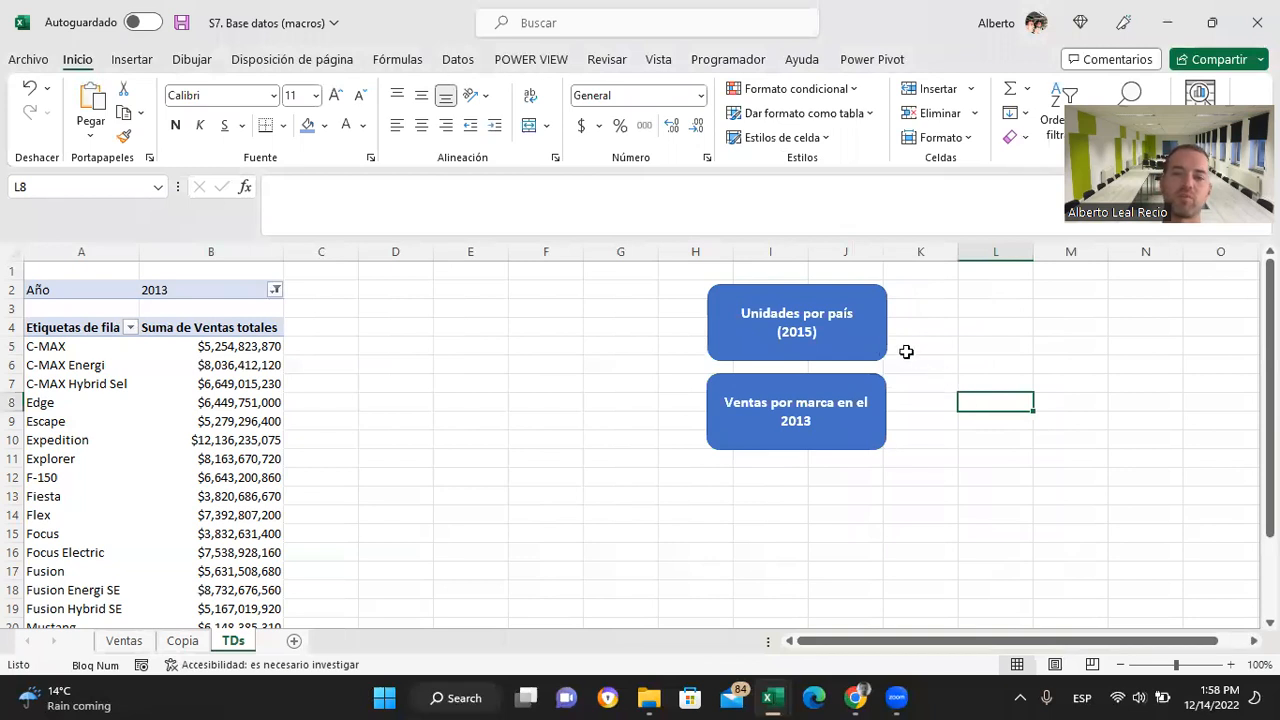
left_click(831, 340)
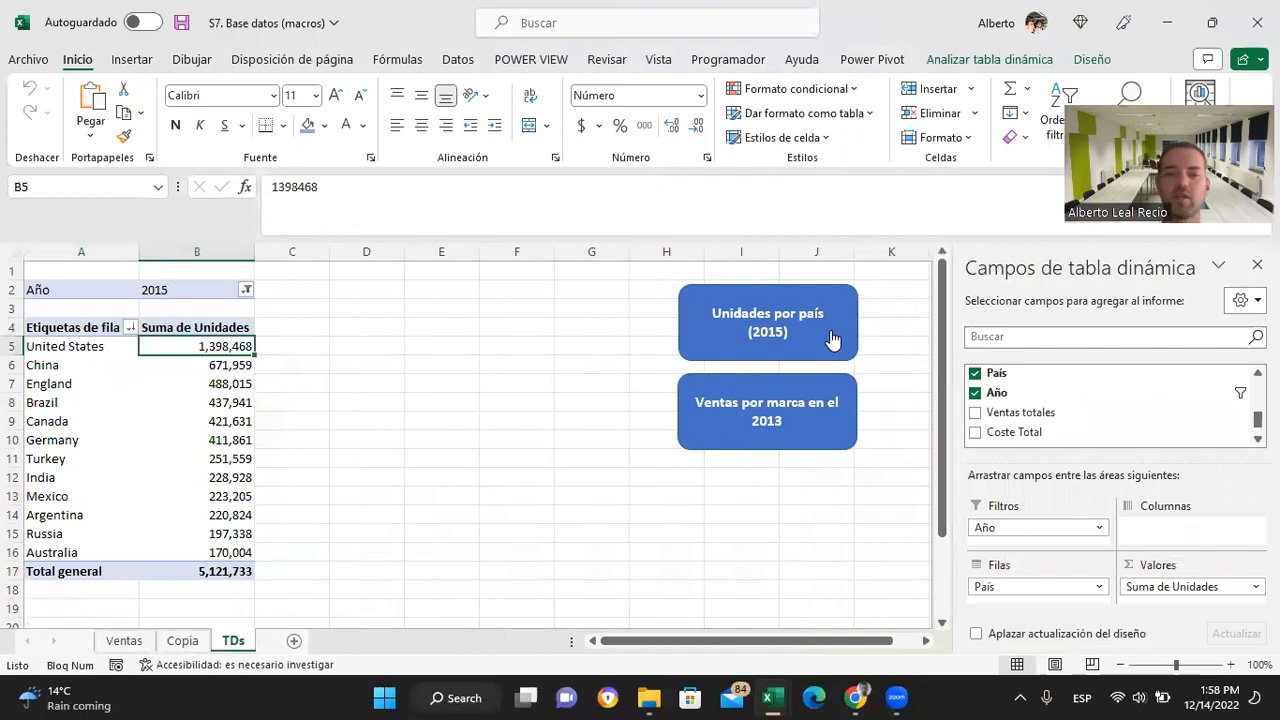
left_click(810, 432)
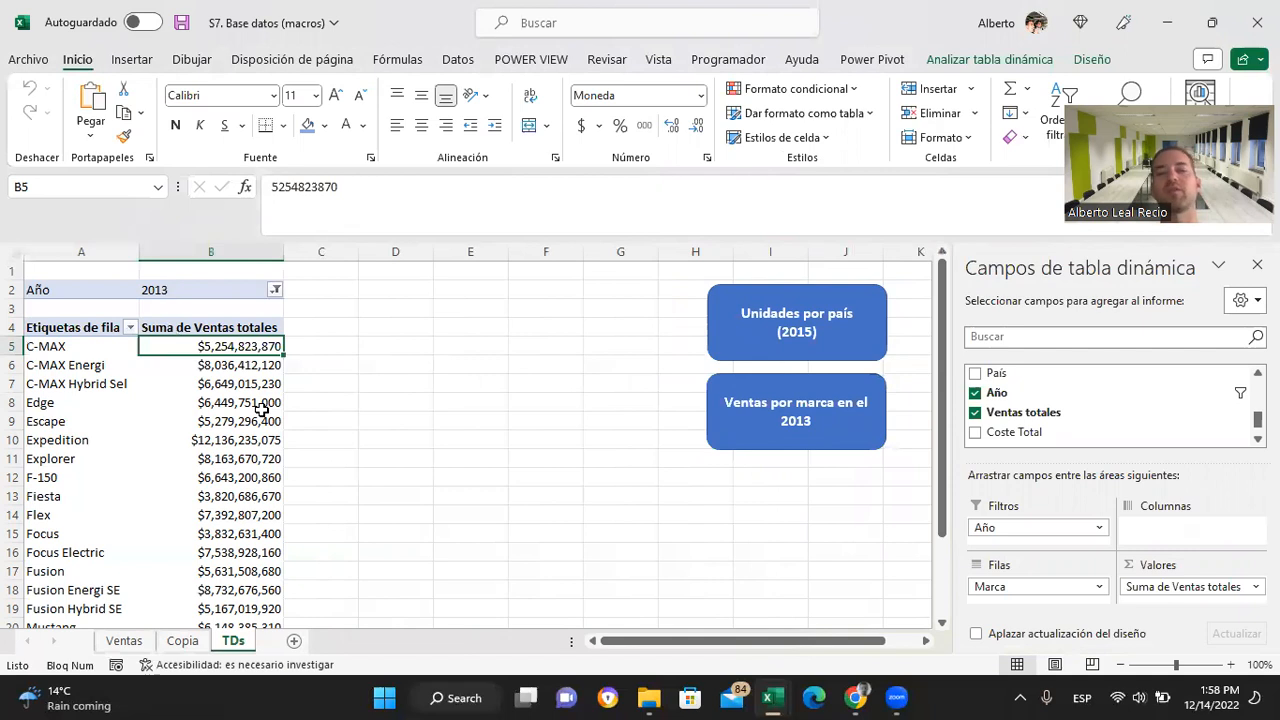